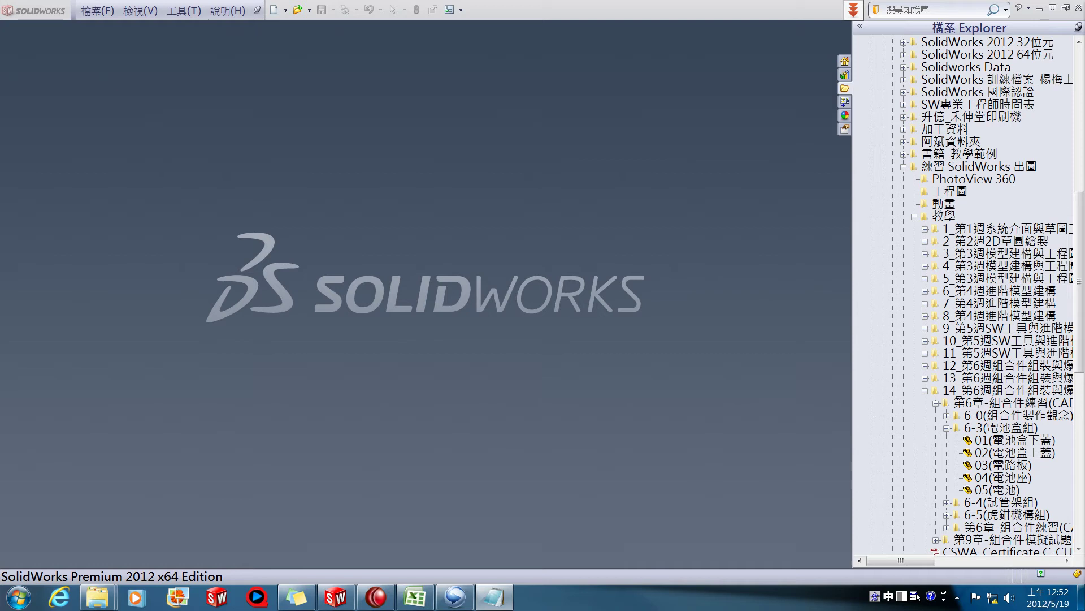
- Create a new assembly document, 組合件2, from the Assembly (組合件) template
click(273, 9)
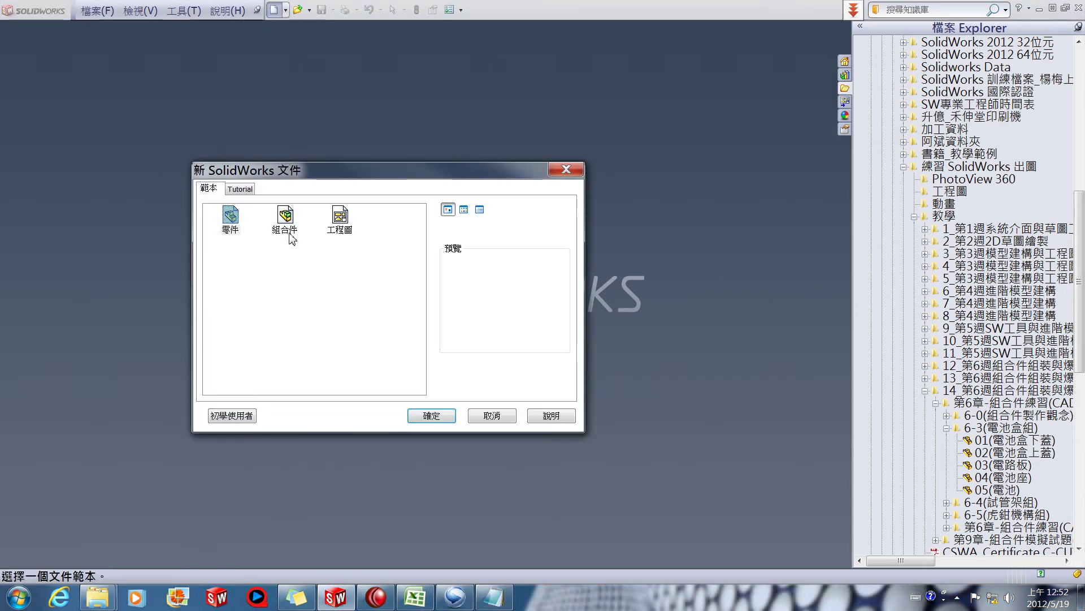
click(290, 237)
click(436, 419)
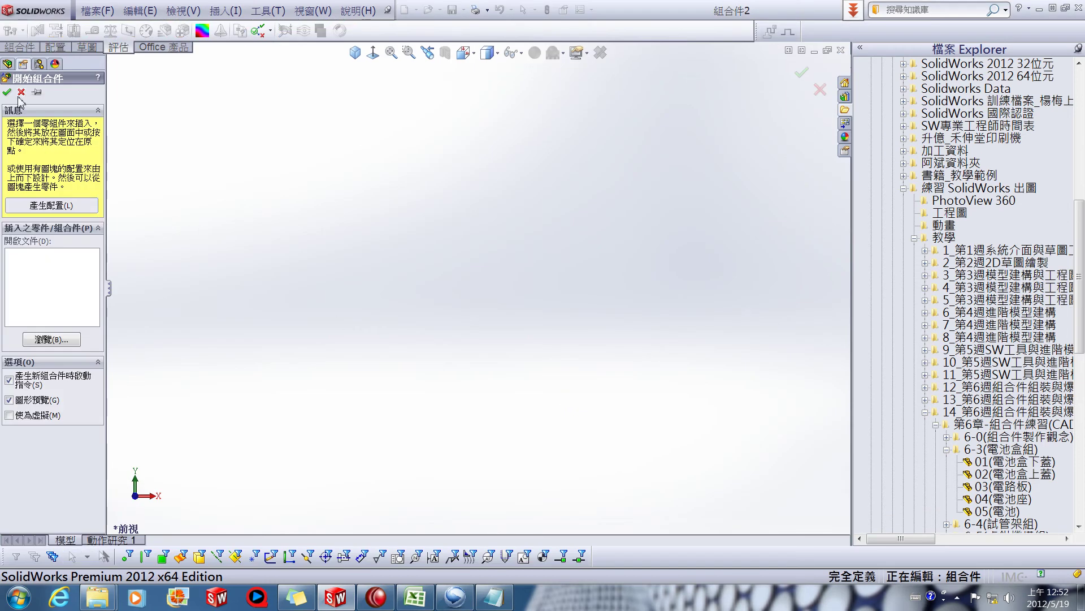
- Insert battery-box parts 01 through 05 into the assembly in their Default configuration
click(21, 92)
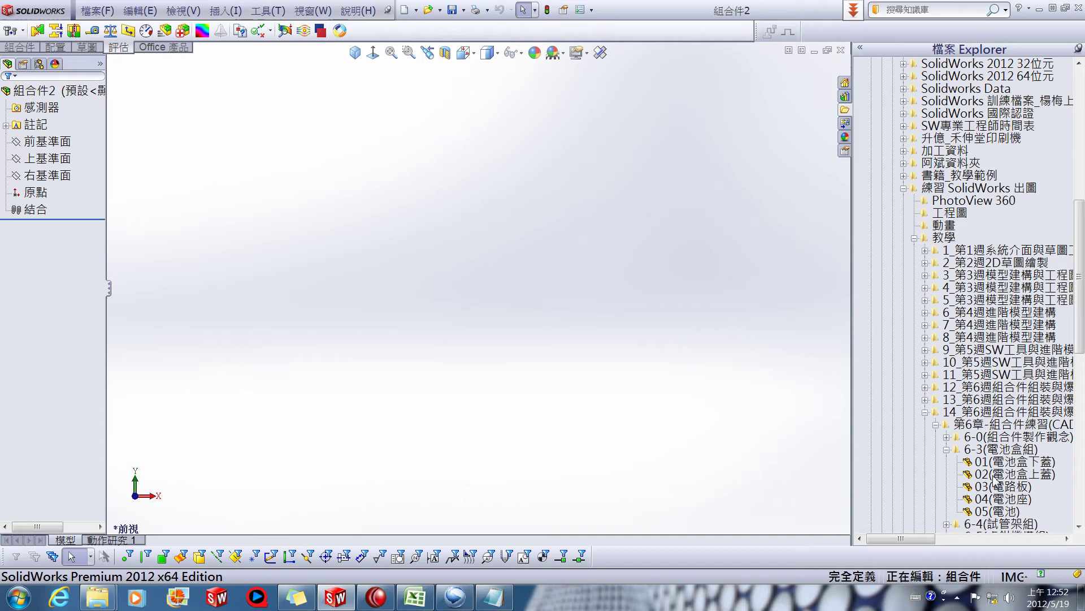
mouse_move(1009, 462)
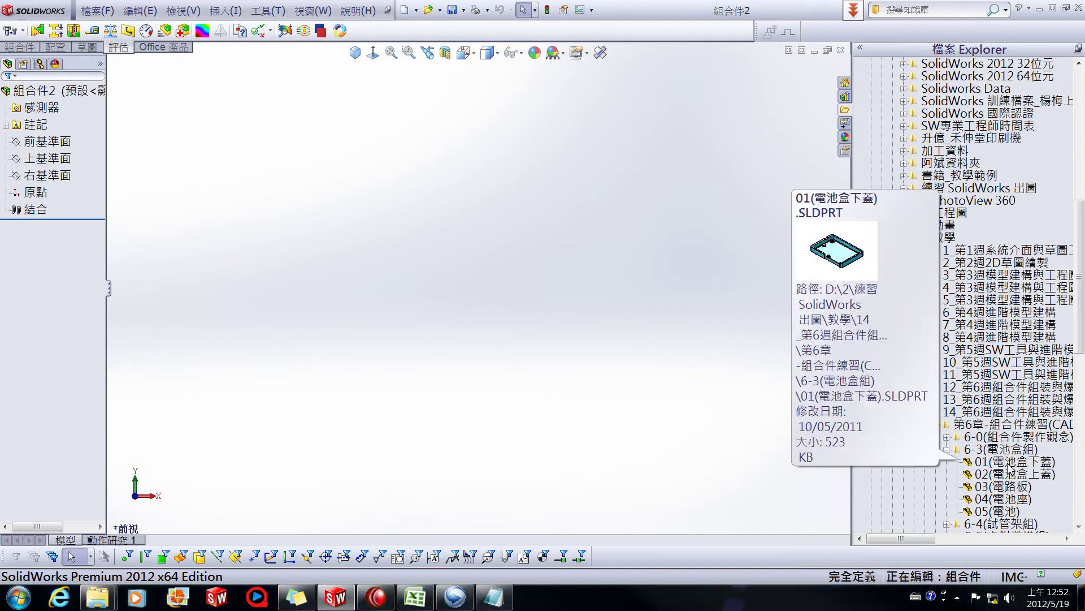
click(1009, 463)
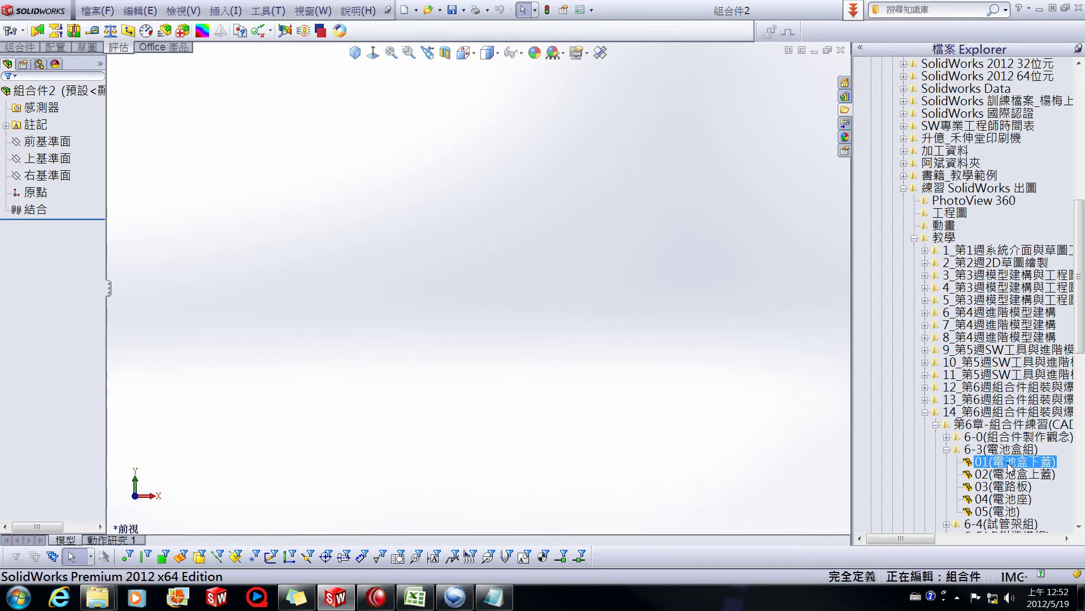
shift+click(992, 511)
mouse_move(1016, 462)
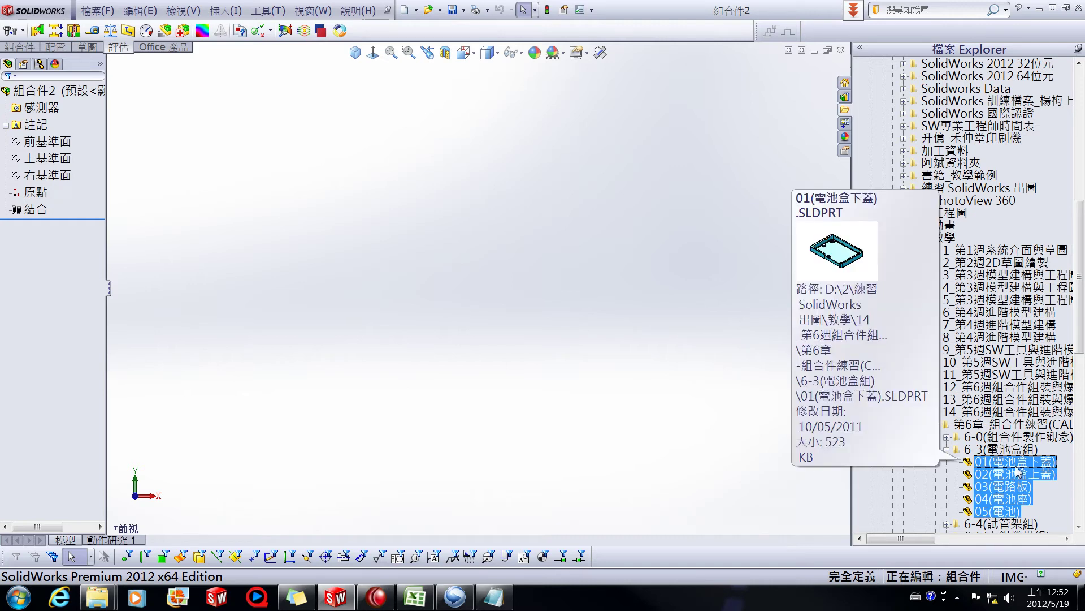
mouse_move(1018, 471)
mouse_down()
mouse_move(888, 455)
mouse_move(537, 325)
mouse_up()
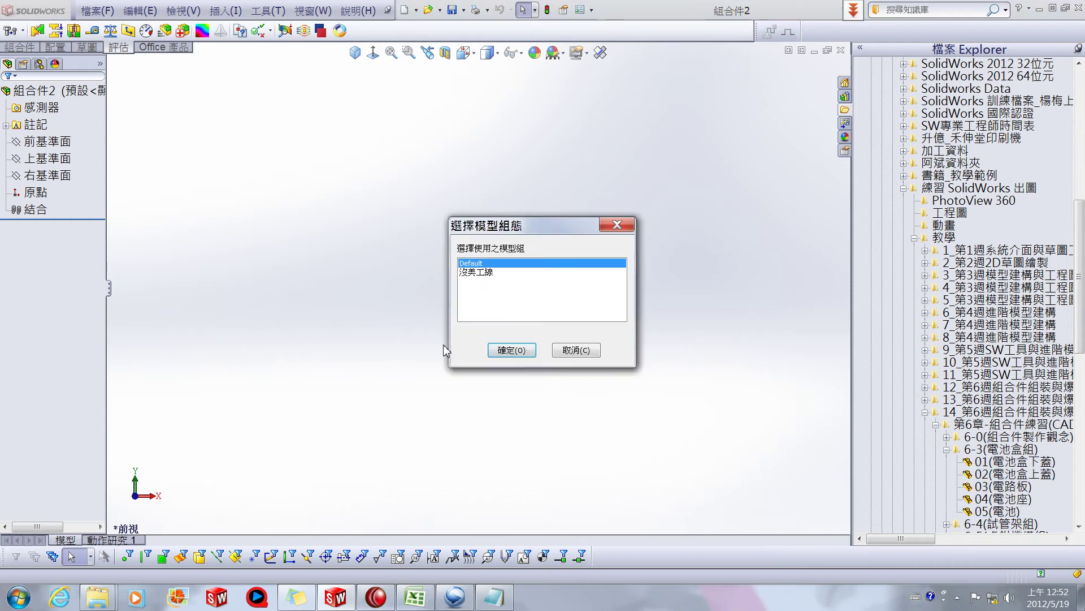
click(509, 350)
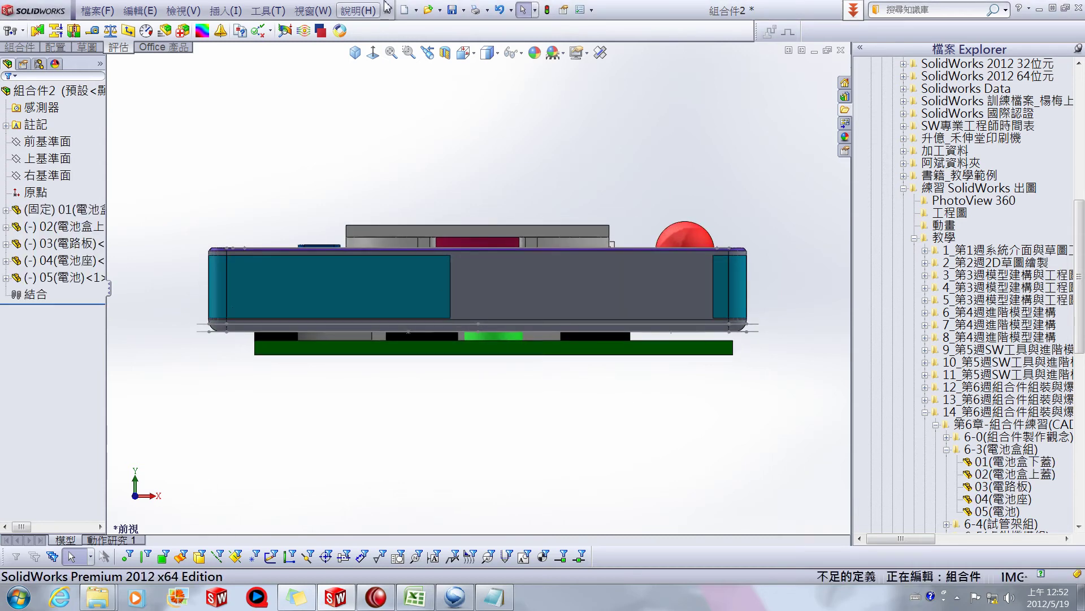
- Switch to an isometric view and drag the top cover away from the fixed box bottom
click(355, 52)
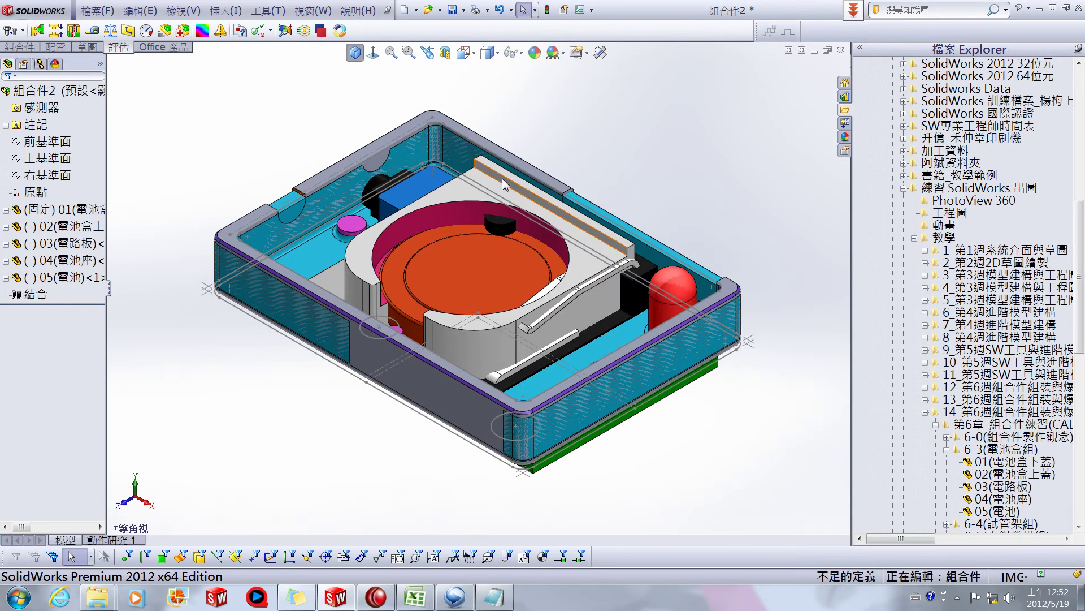
key(z)
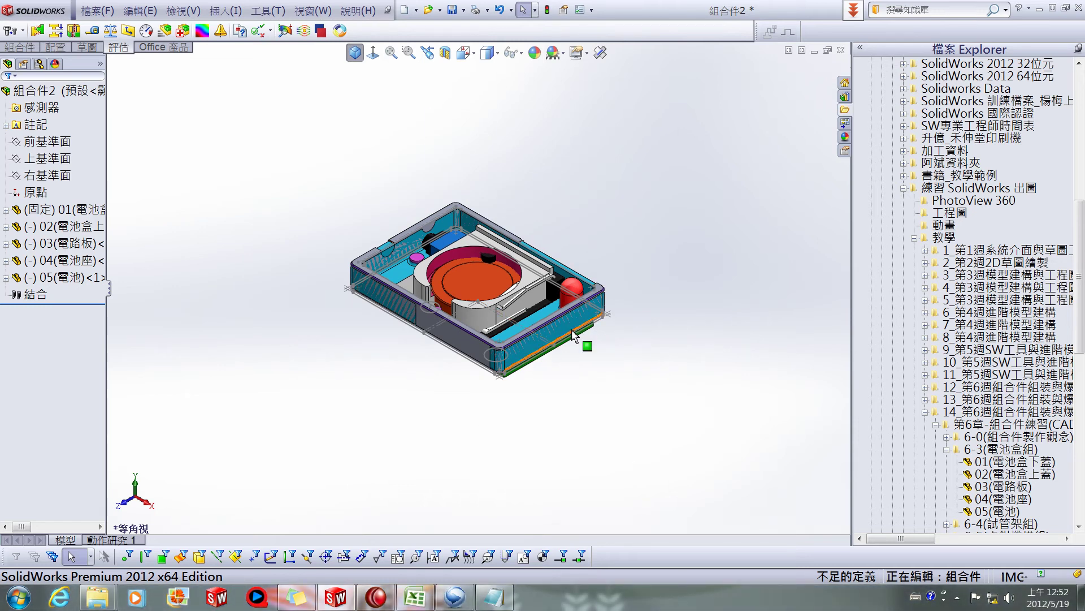
drag(577, 271, 708, 214)
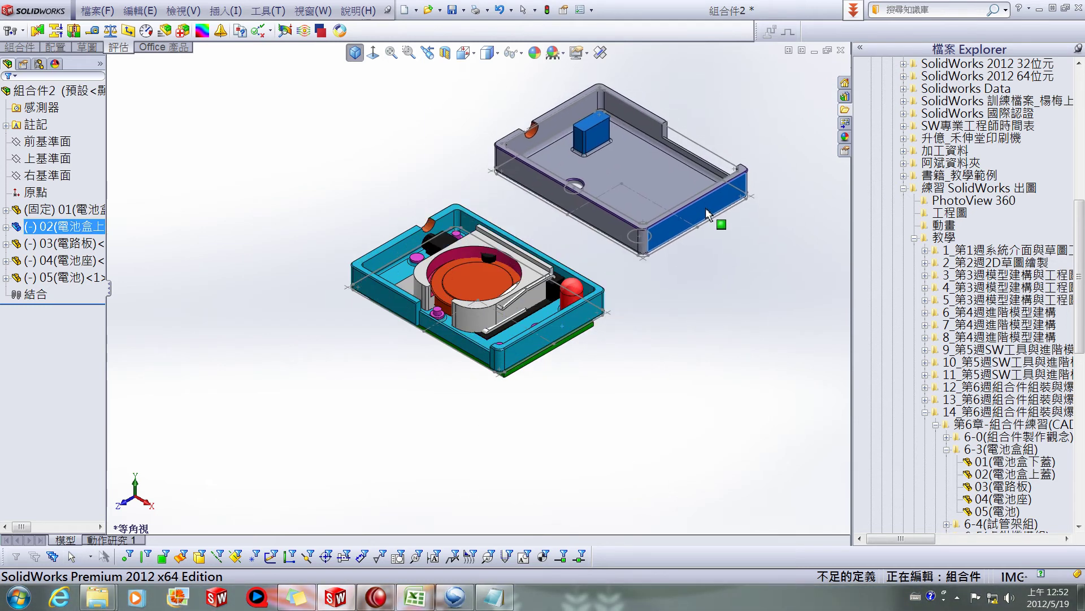
drag(543, 339, 687, 446)
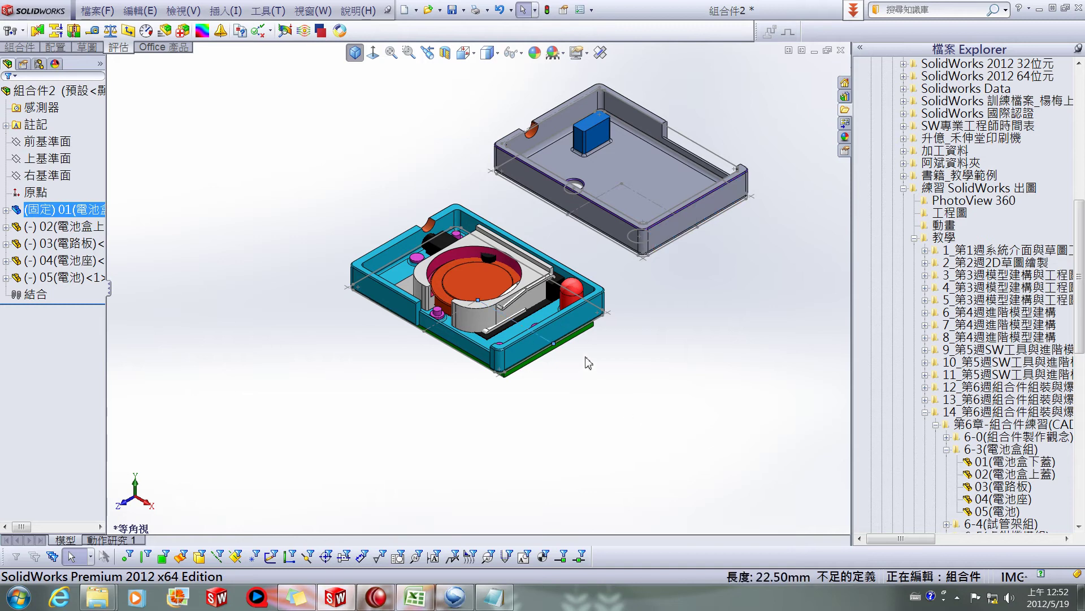
click(580, 337)
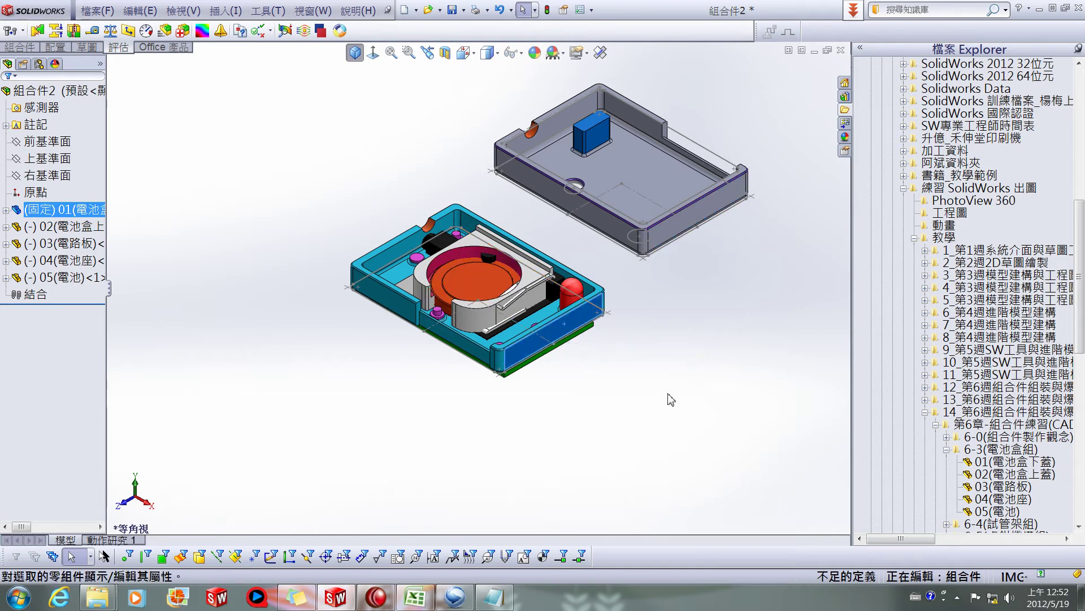
key(Escape)
- Pull the battery, holder and circuit board away from the box bottom, then zoom to fit
drag(467, 291, 330, 149)
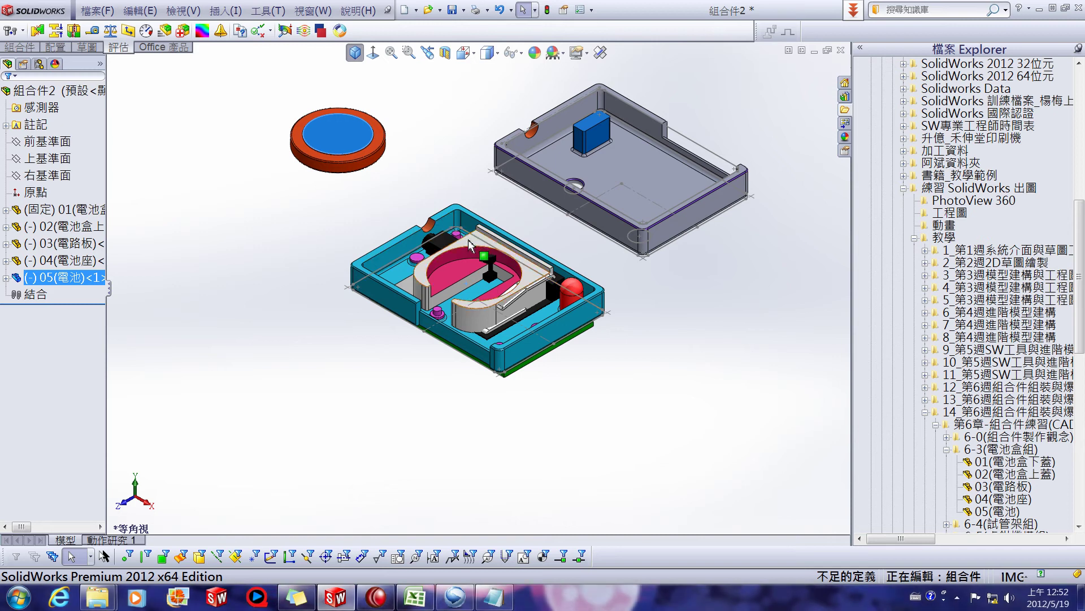
drag(476, 240, 223, 279)
click(456, 299)
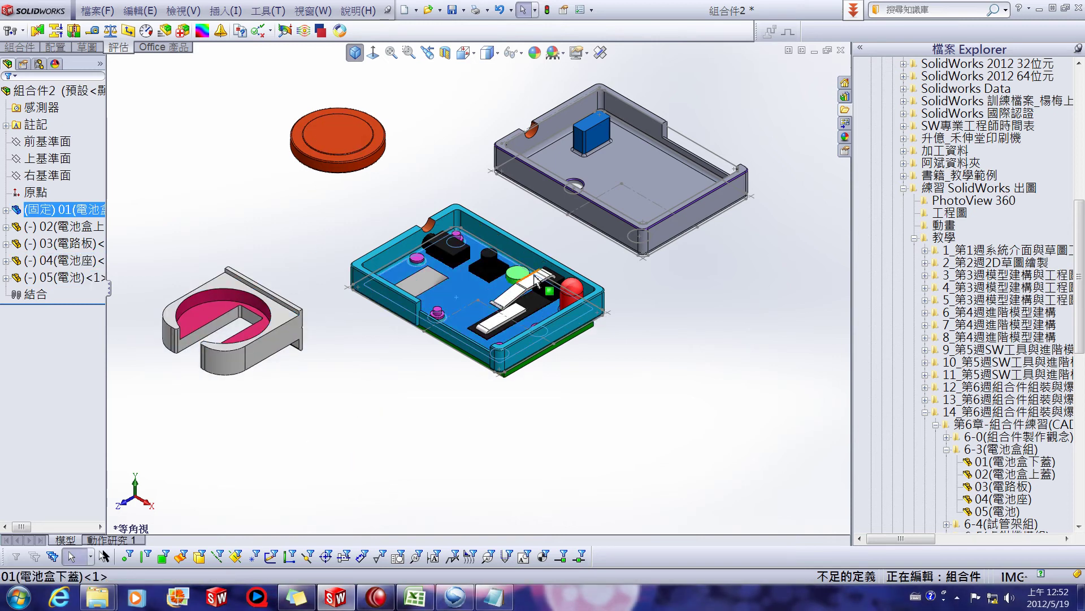
mouse_move(554, 302)
mouse_down()
mouse_move(557, 162)
mouse_move(783, 305)
mouse_up()
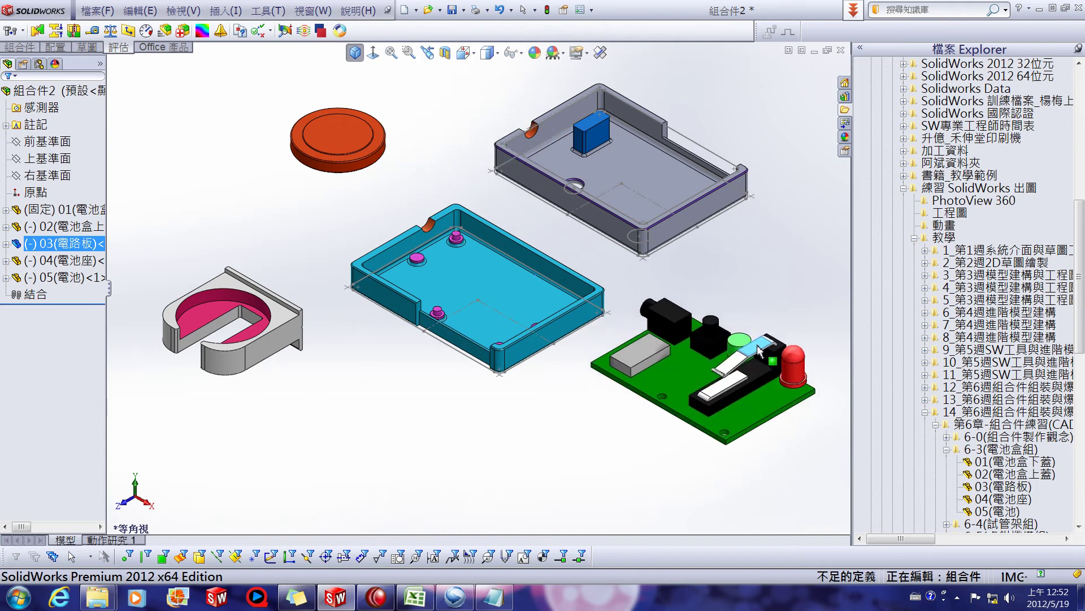
click(797, 246)
key(f)
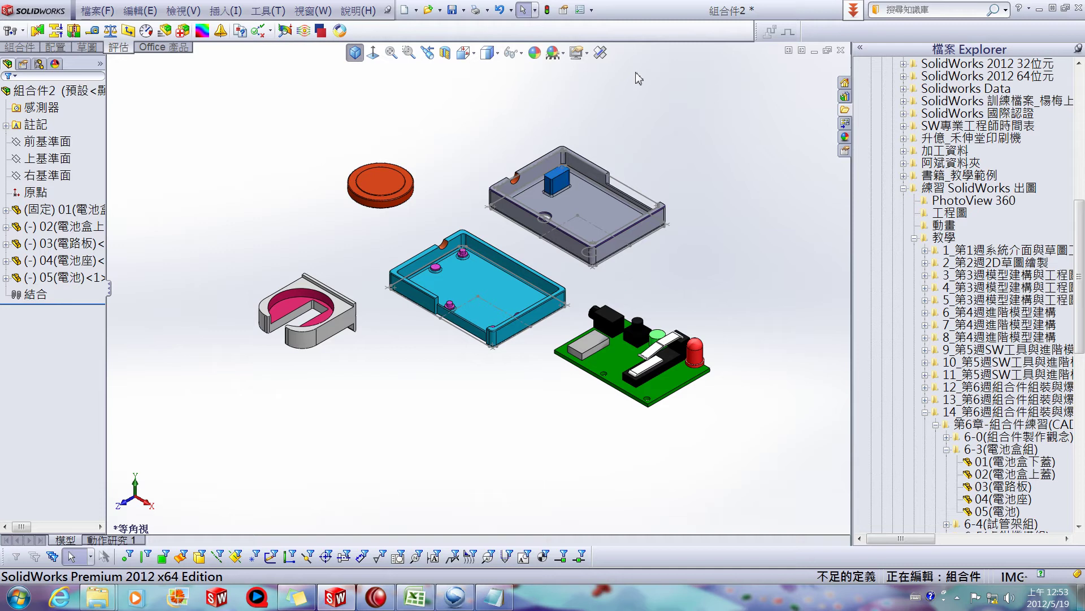
- Turn Shaded with Shadows on, then switch the shadows back off
click(588, 56)
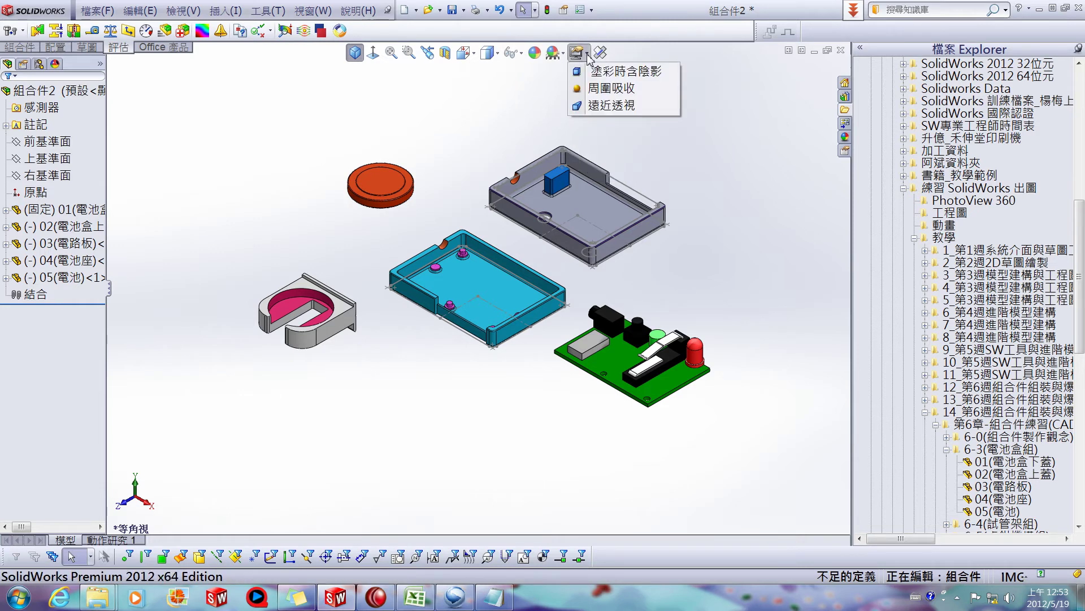
click(622, 71)
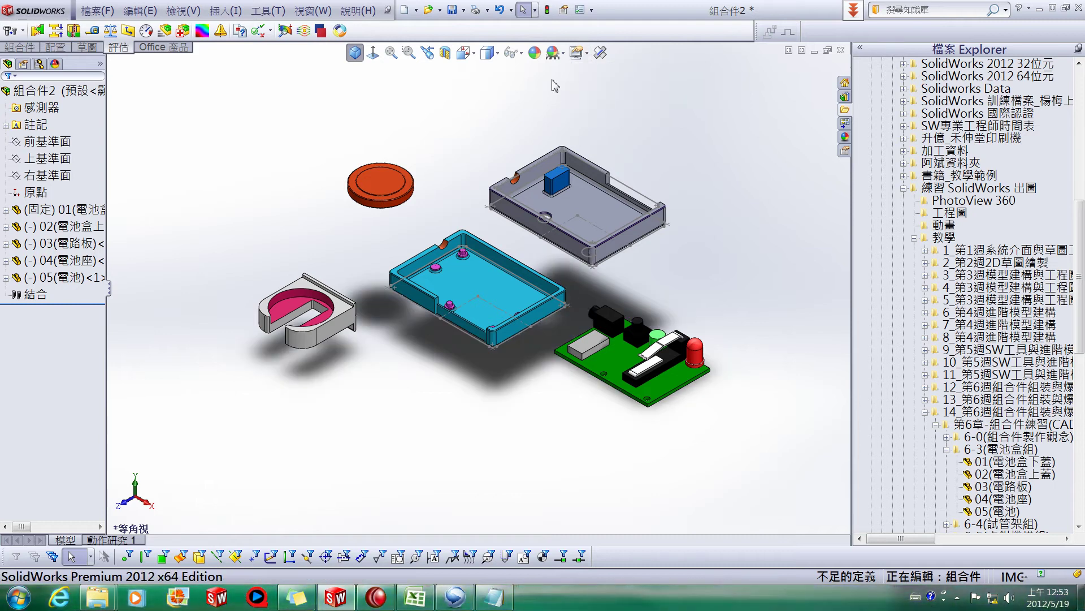
click(589, 55)
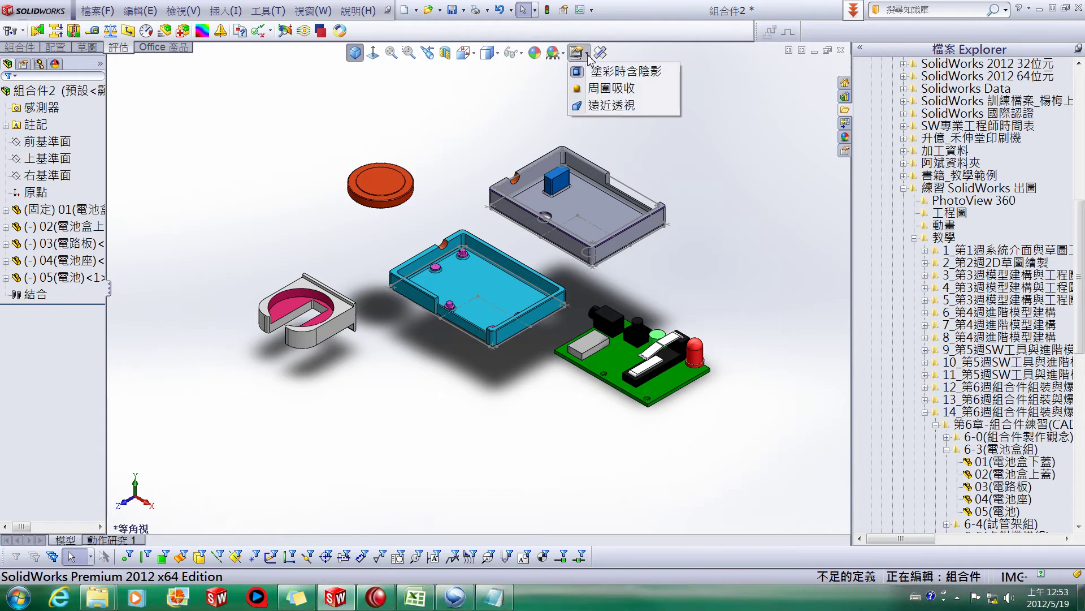
click(596, 71)
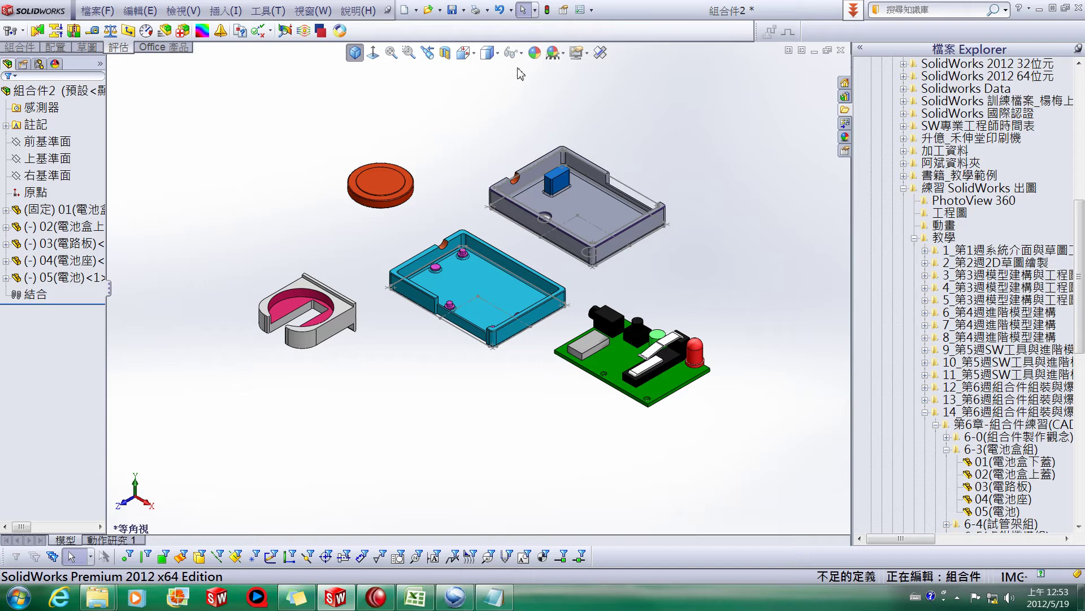
- Apply the 純白 (pure white) display scene
click(568, 54)
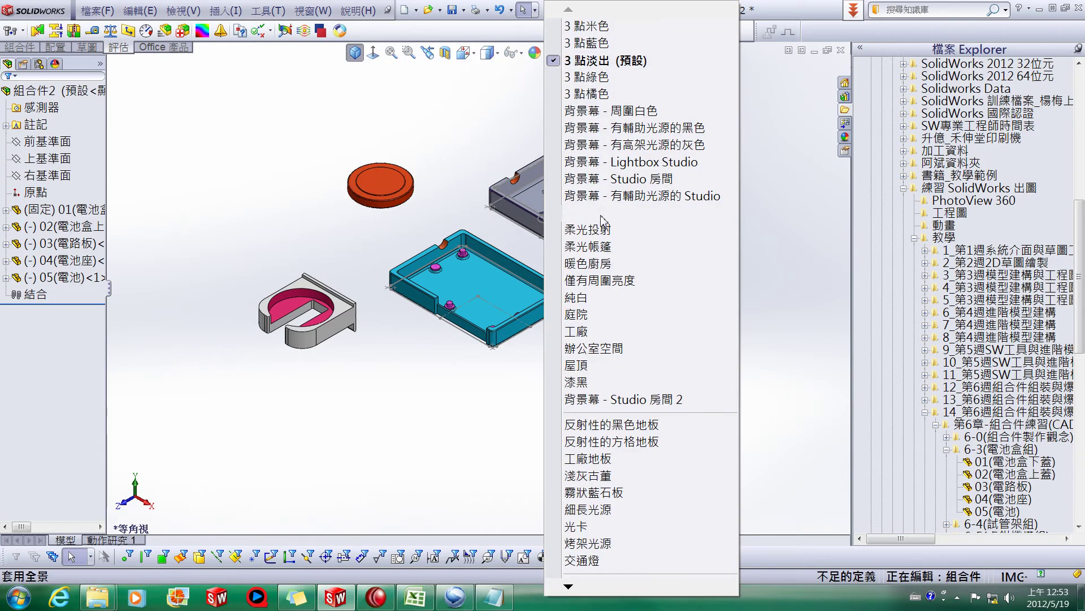
click(579, 306)
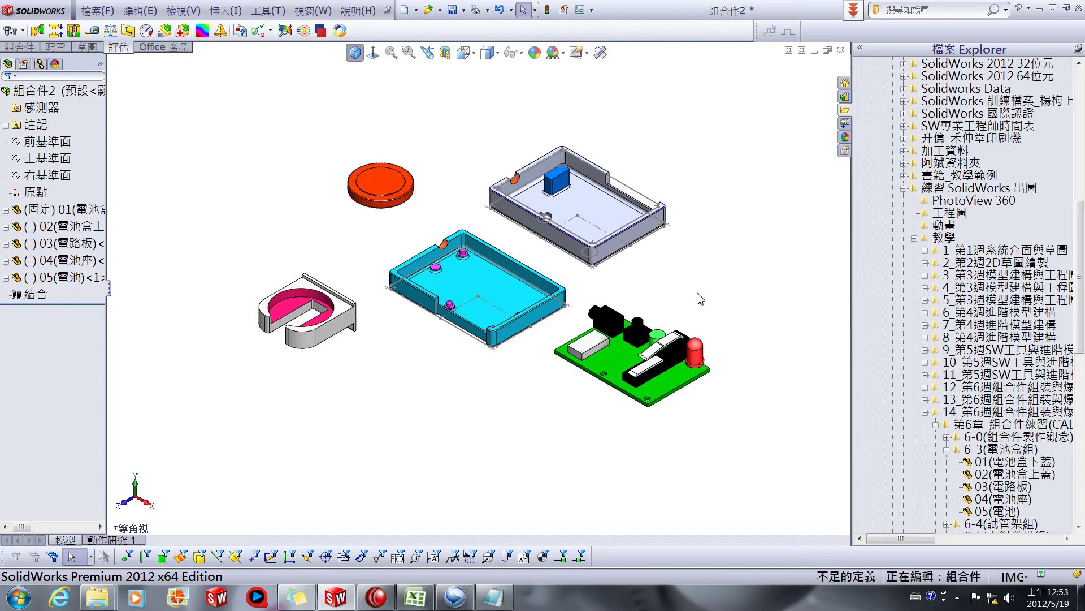
drag(484, 290, 448, 288)
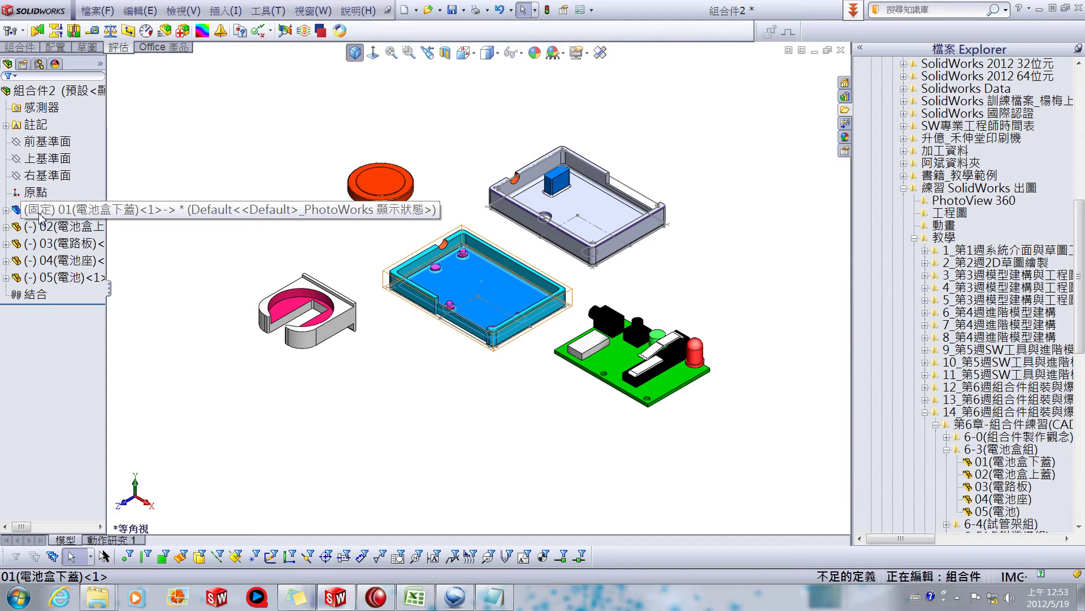
- Enable View Origins so every part shows its origin, then rotate the battery holder
click(524, 57)
click(524, 55)
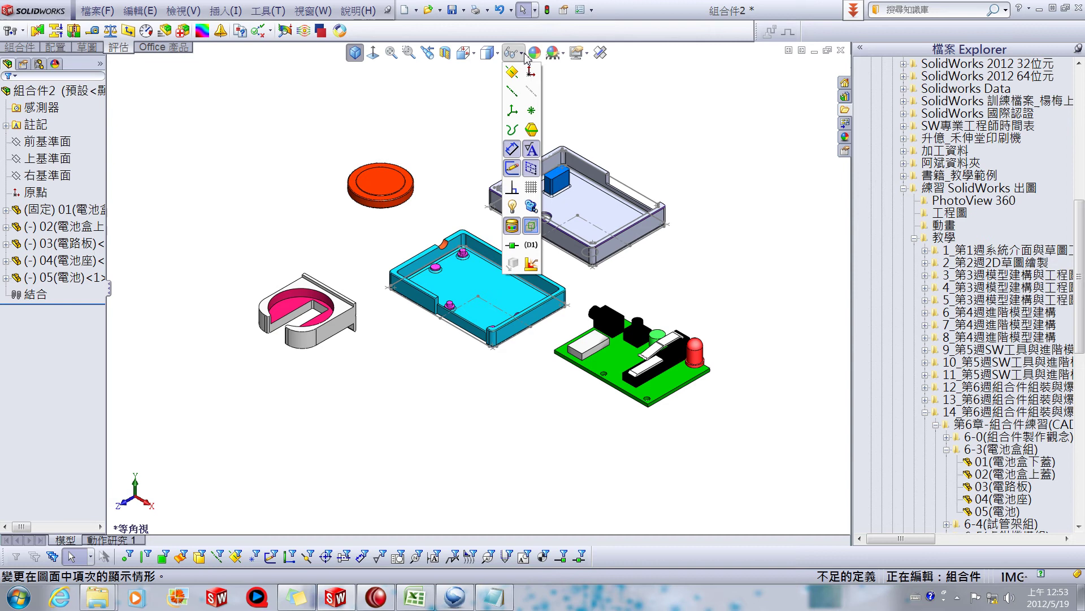
click(531, 68)
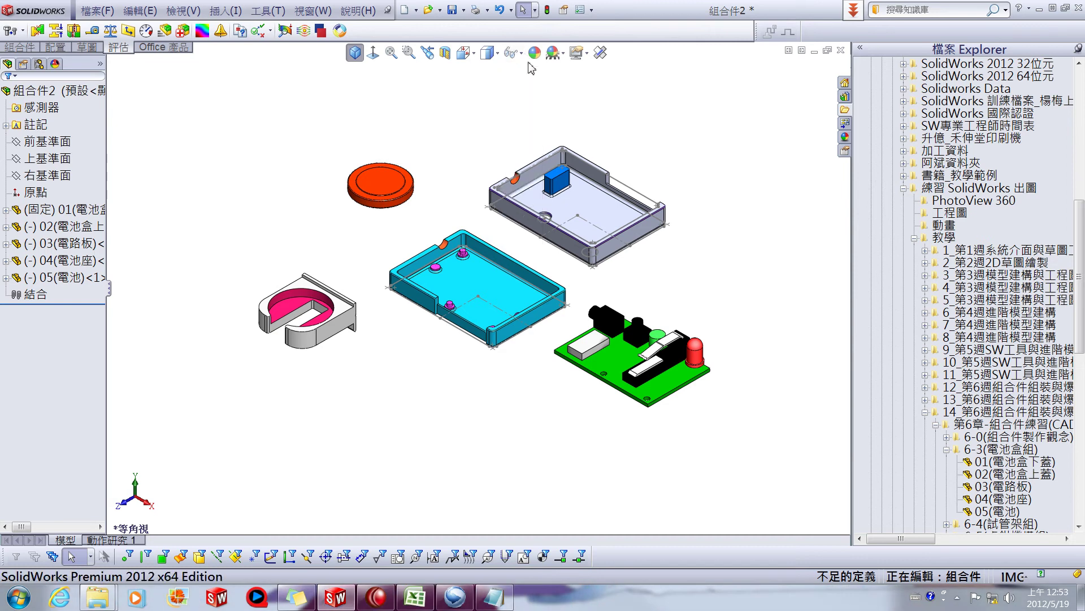
click(530, 71)
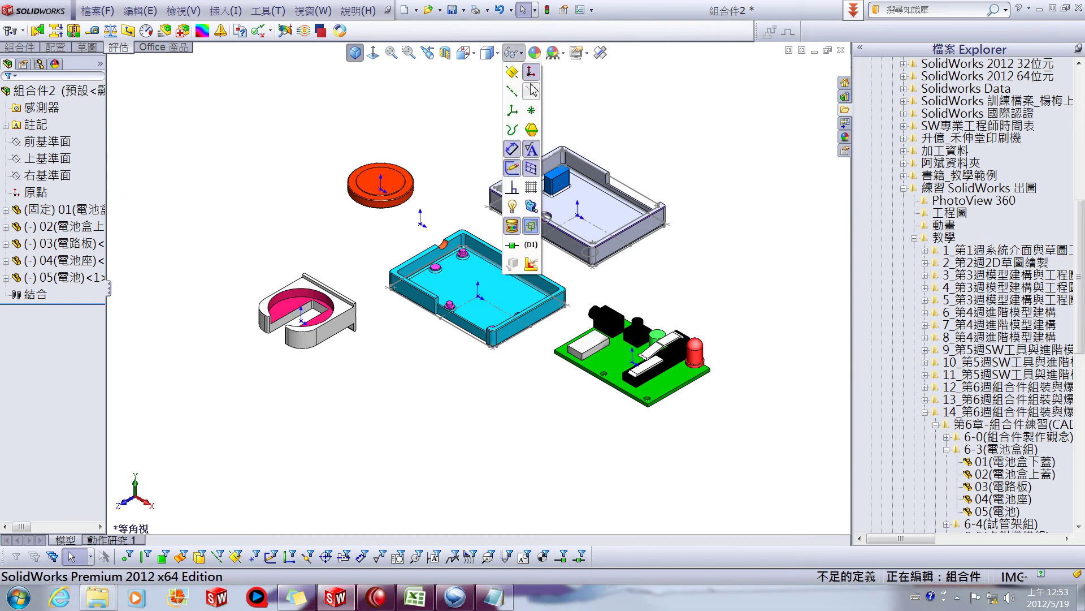
click(638, 138)
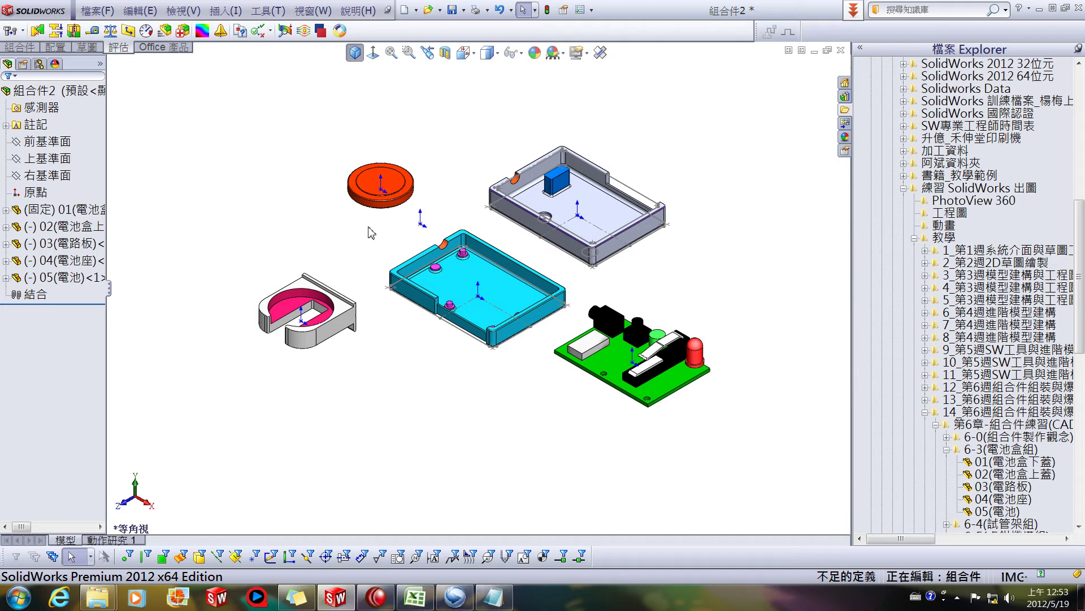
mouse_move(275, 305)
right_down()
mouse_move(314, 292)
mouse_move(306, 327)
right_up()
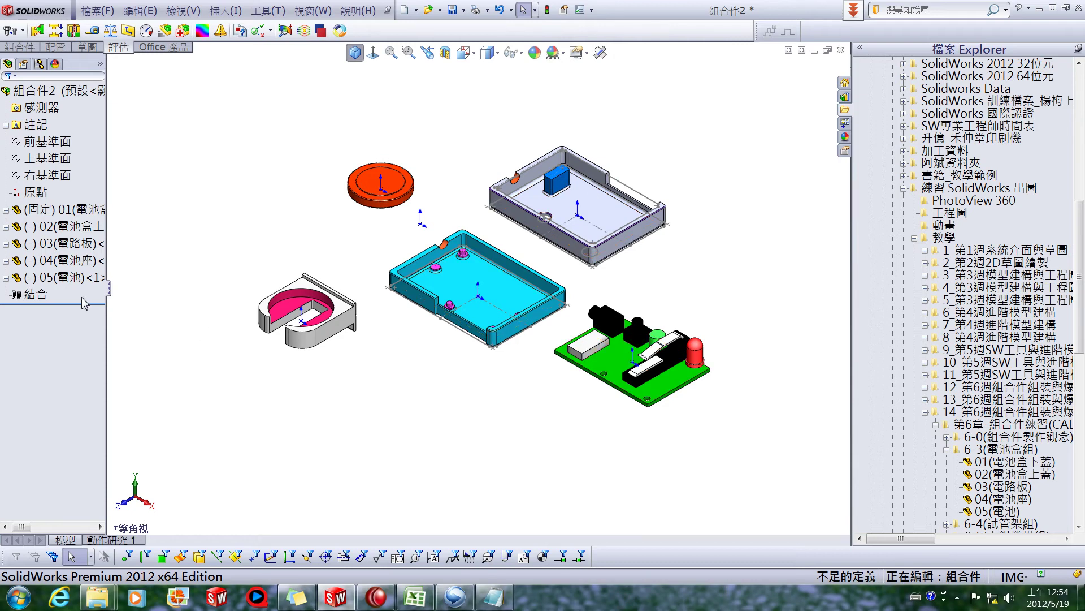
- Select the assembly origin and part 01 in the FeatureManager tree, then clear the selection
click(28, 193)
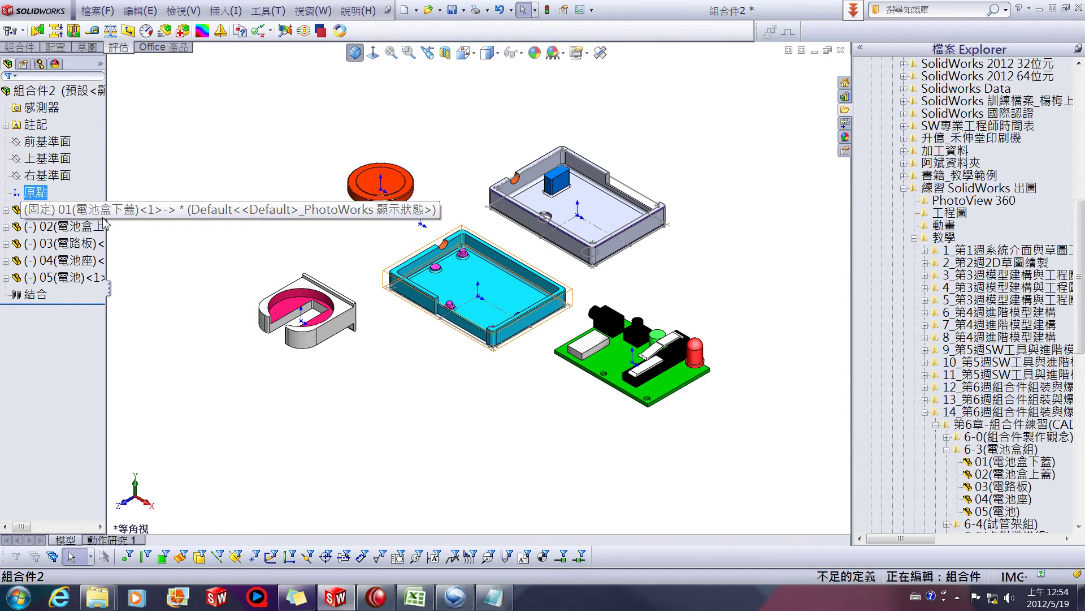
click(48, 214)
click(57, 90)
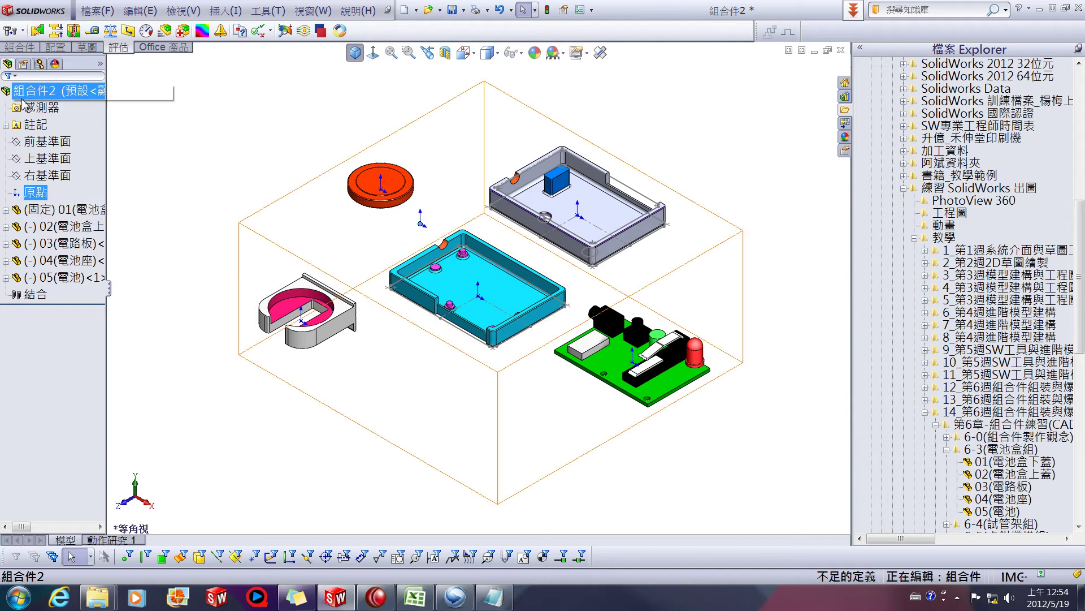
click(284, 194)
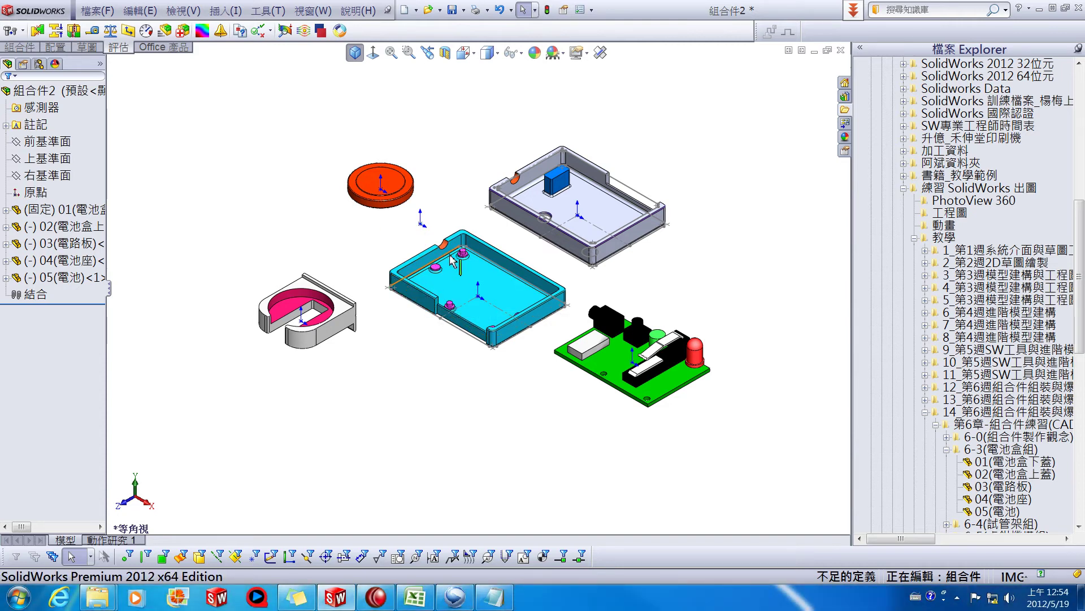
scroll(424, 240, down, 2)
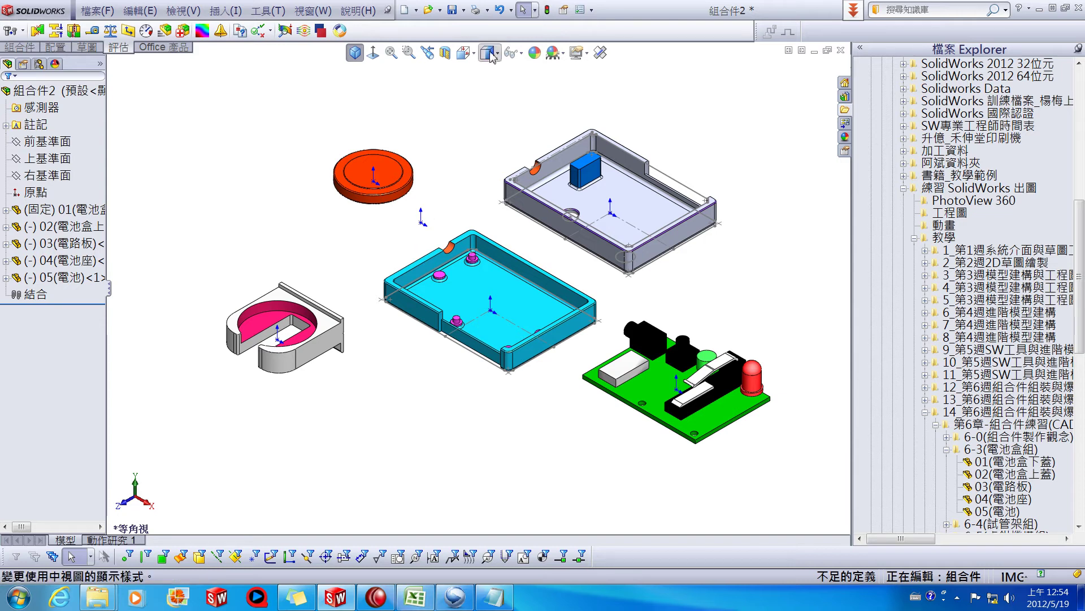
- Turn off View Sketches so the parts' sketch lines are hidden
click(522, 54)
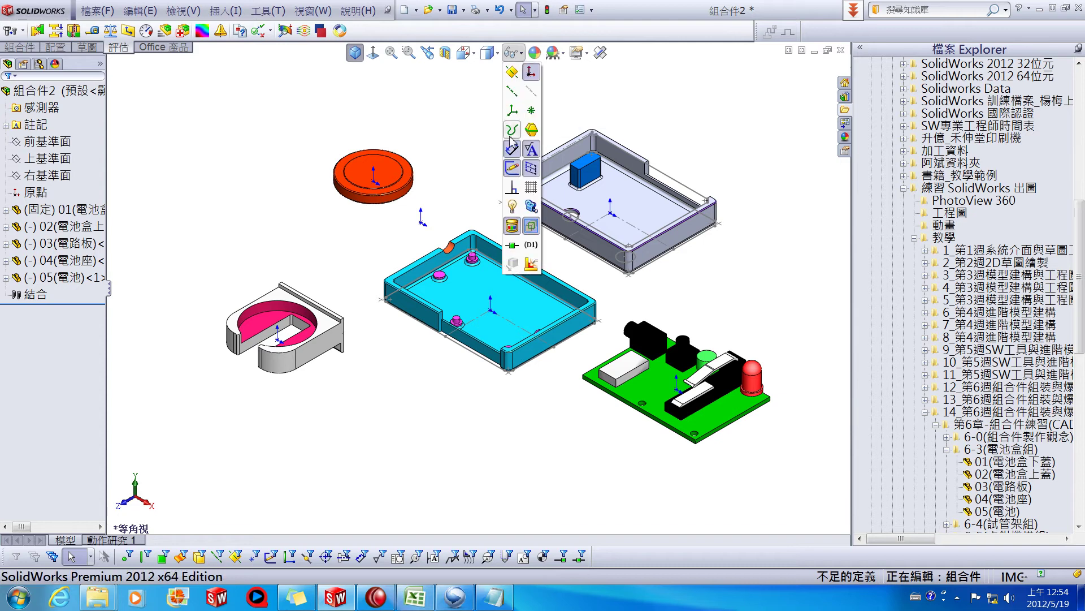
click(512, 168)
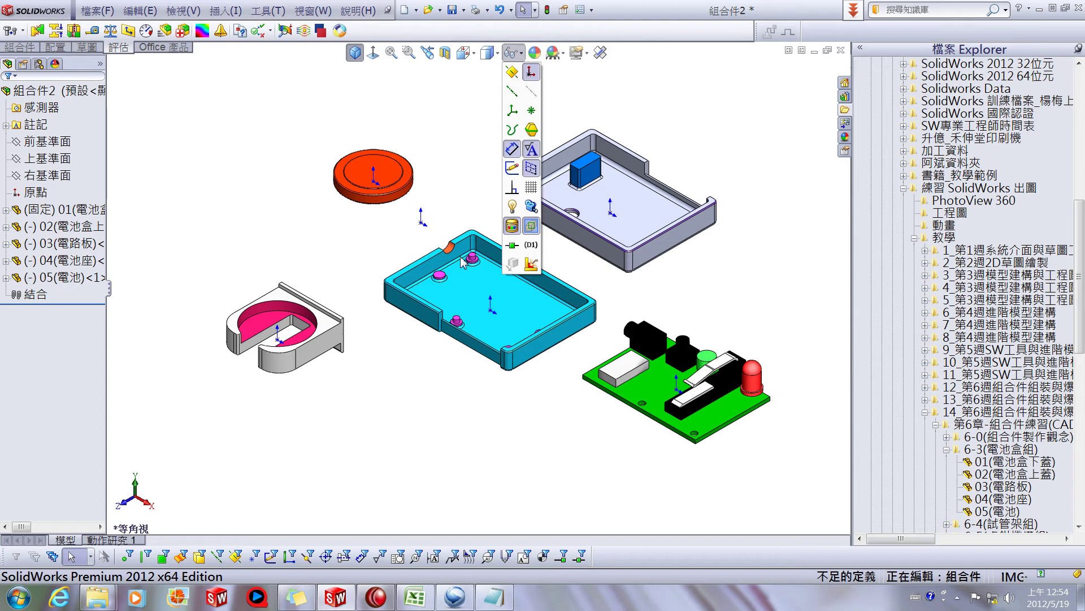
click(102, 217)
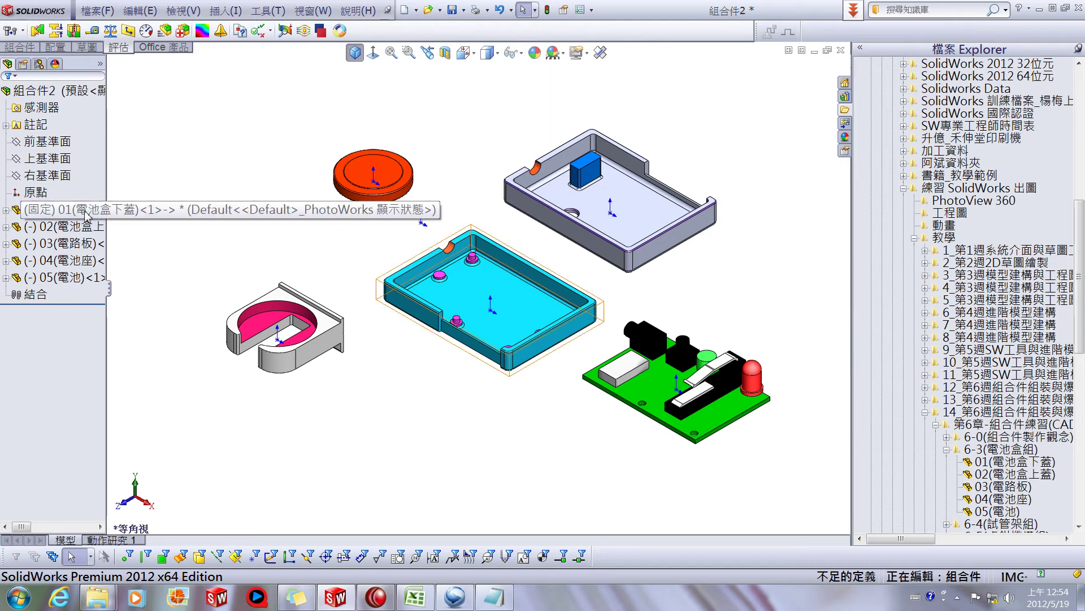
- Set part 01(電池盒下蓋) to Float, nudge it to confirm it moves, and zoom to fit
right_click(85, 213)
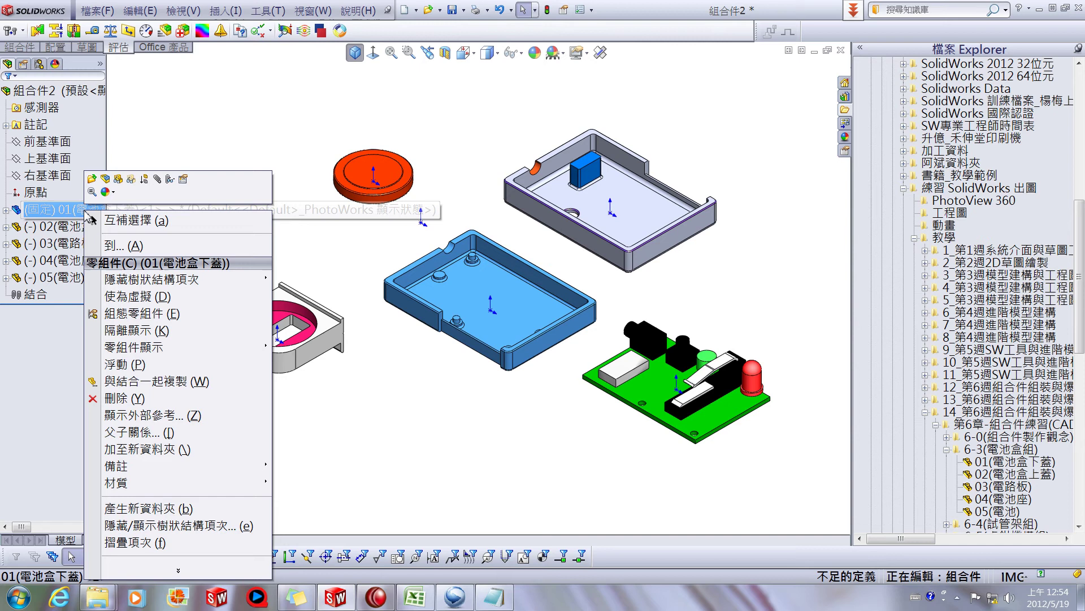
click(115, 364)
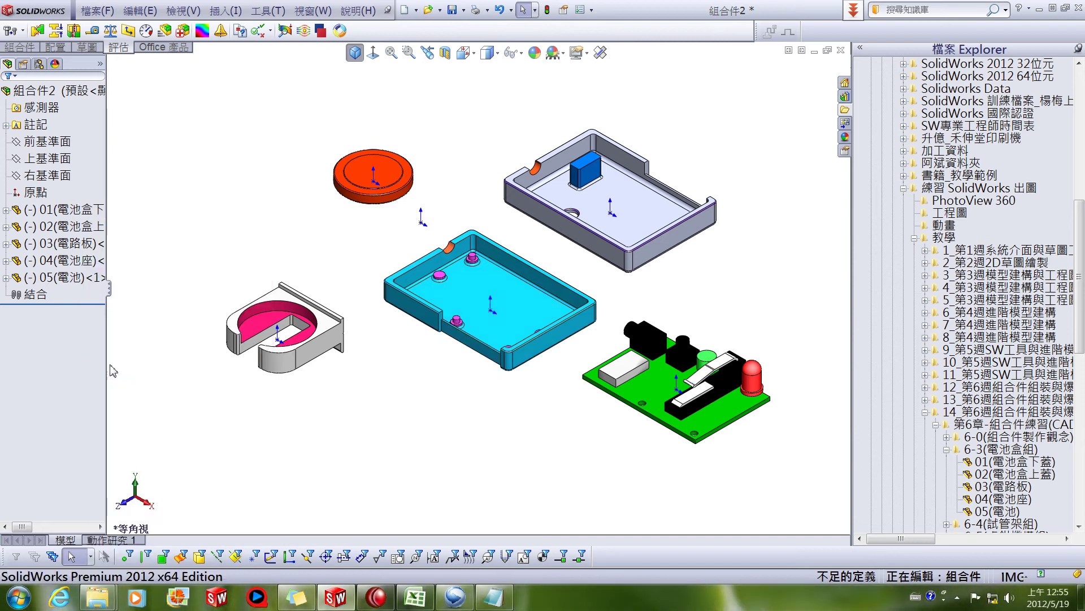
drag(512, 318, 501, 314)
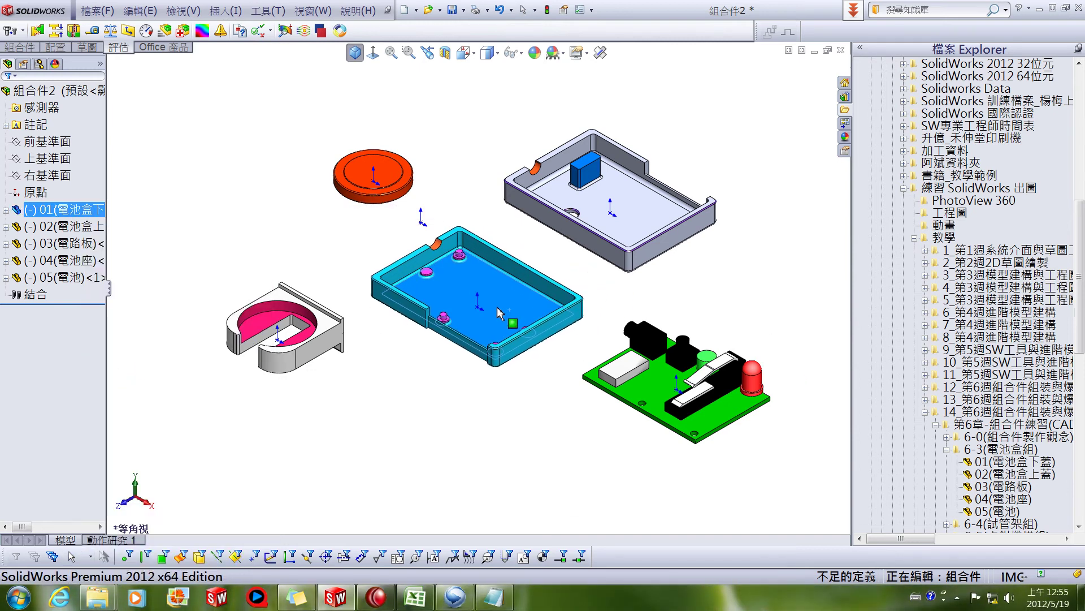
click(457, 408)
key(f)
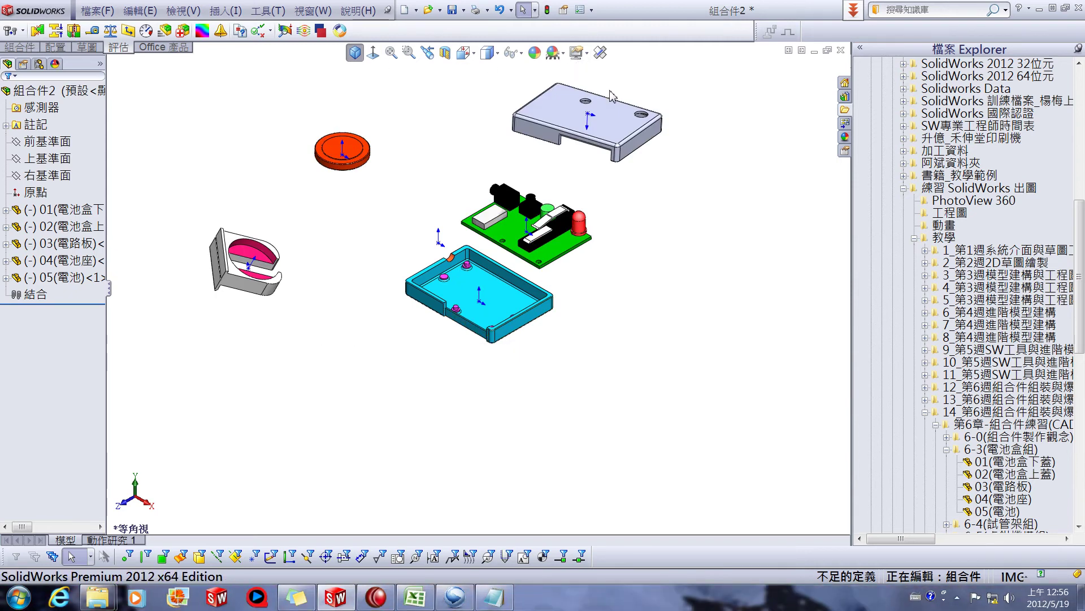
- Show the 組合件 assembly commands, open Mate, expand part 01 in the flyout tree, then cancel
click(17, 48)
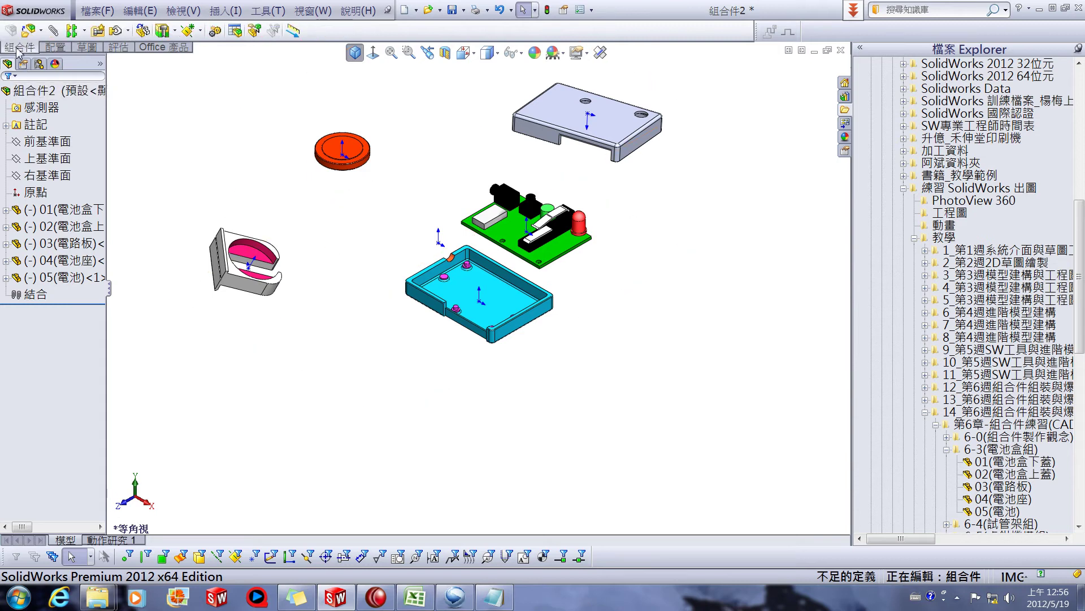
click(54, 33)
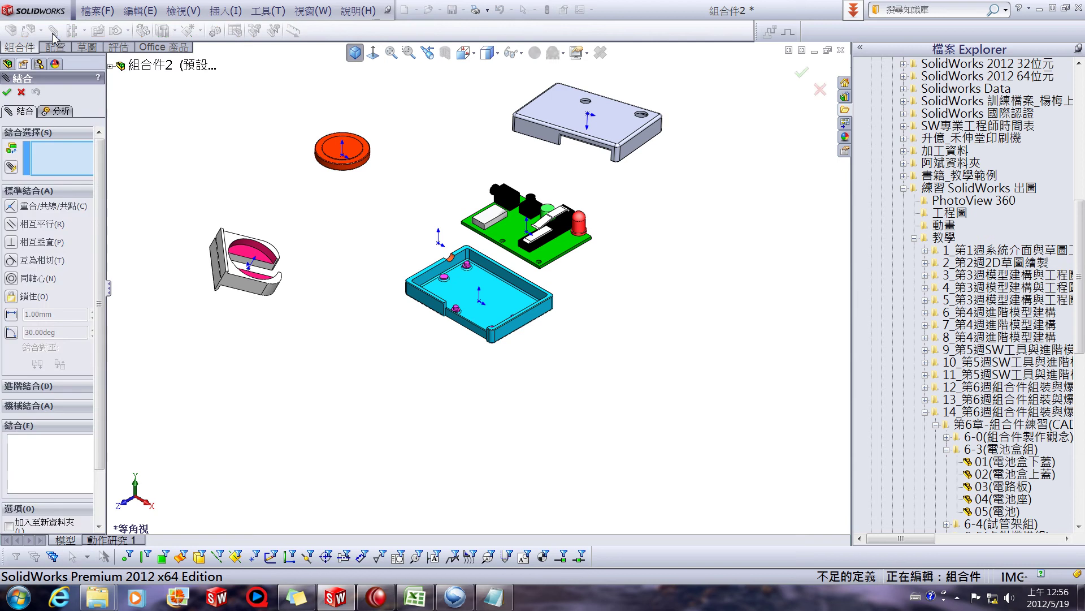
click(110, 67)
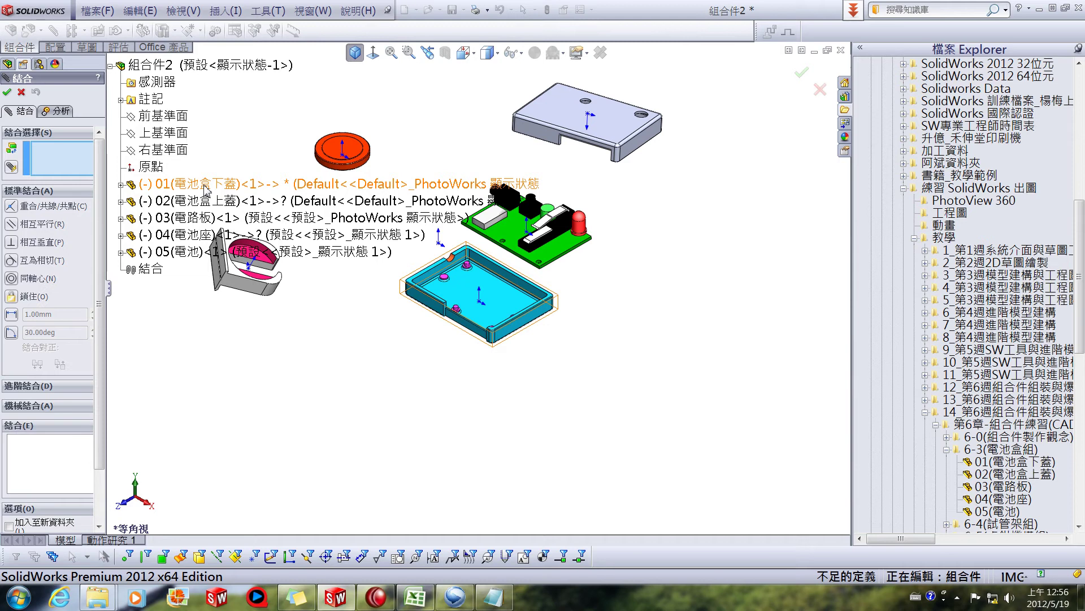
click(121, 185)
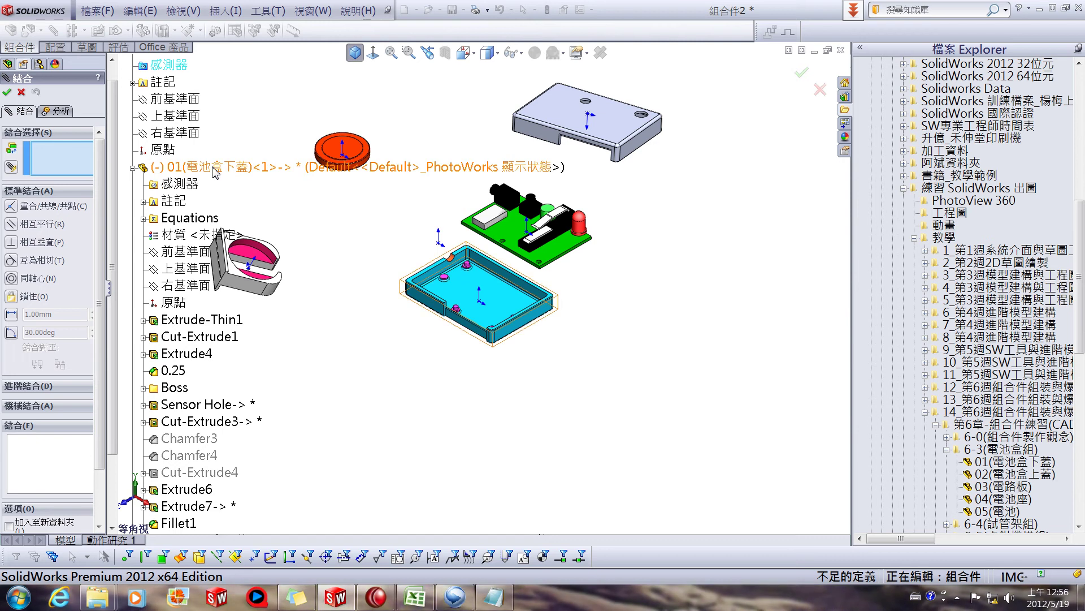
click(21, 92)
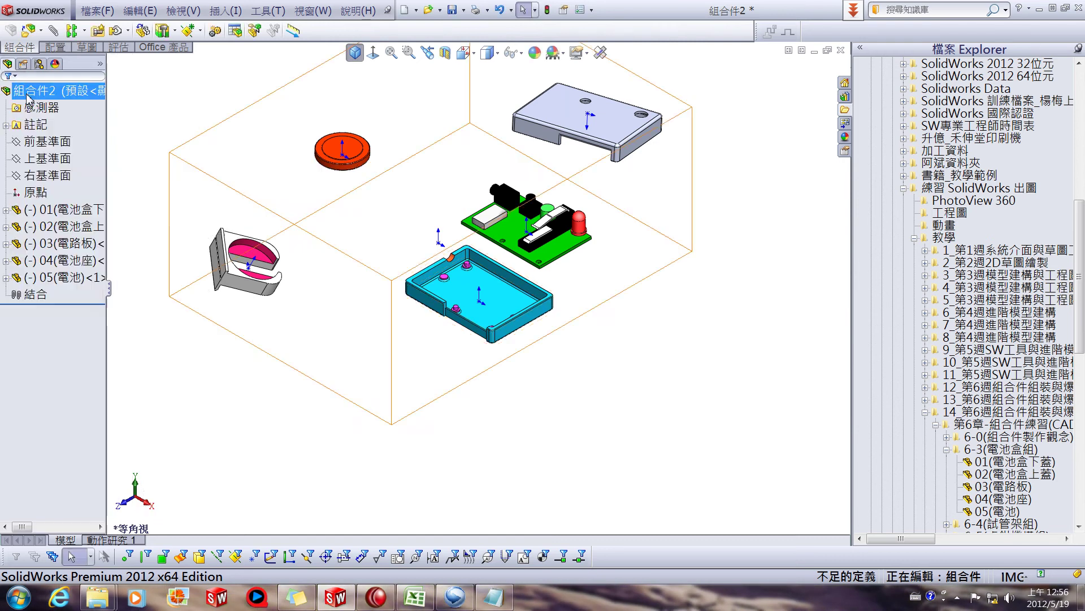
- Drag part 01 over the circuit board and back to confirm it floats, then start Mate
click(496, 300)
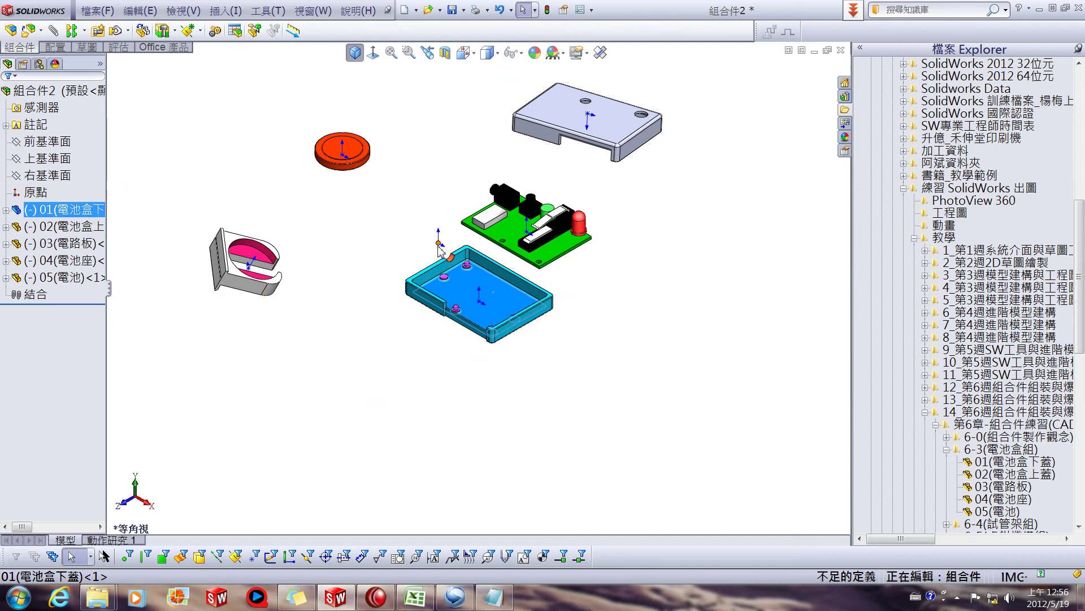
drag(462, 278, 442, 249)
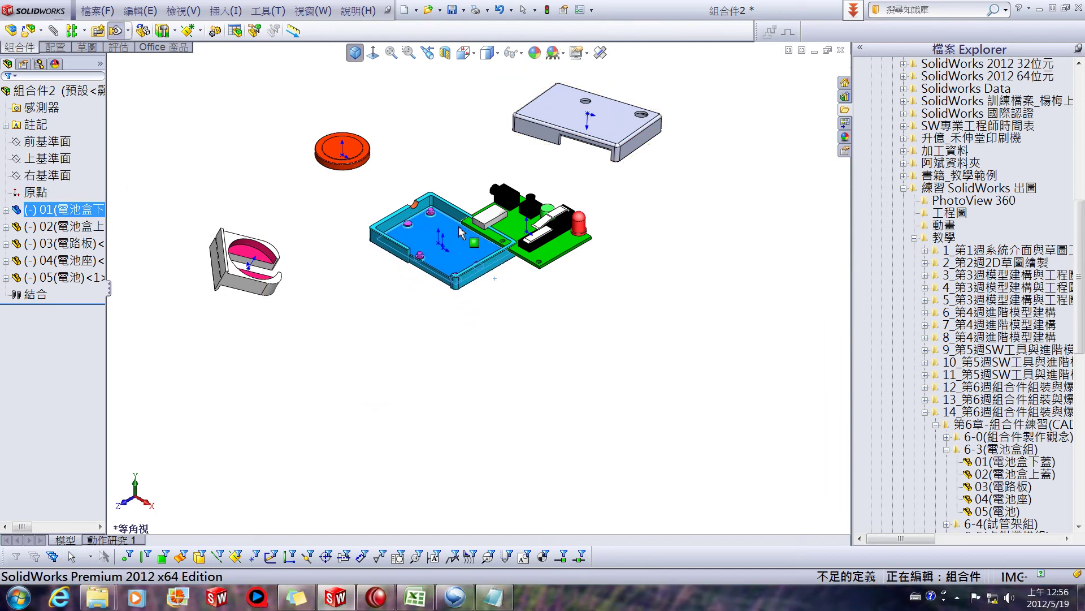
drag(443, 257, 469, 308)
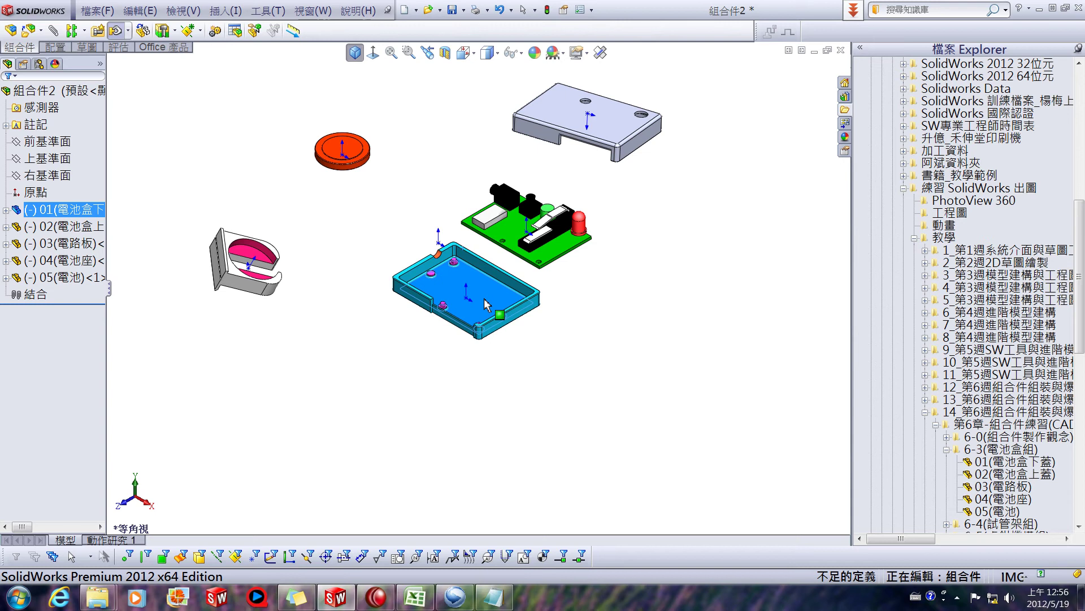
click(388, 248)
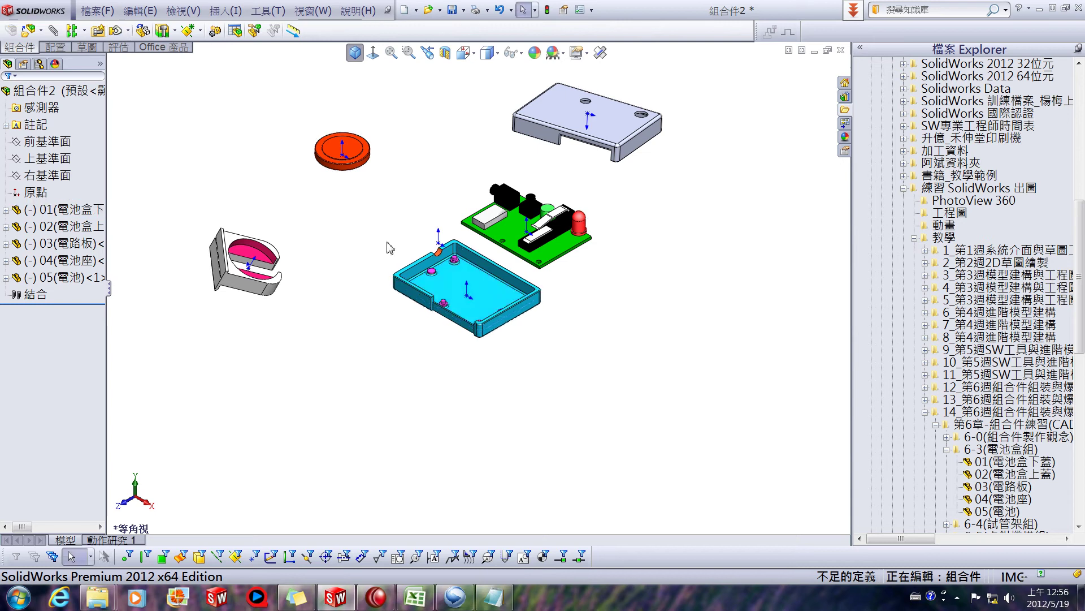
click(54, 31)
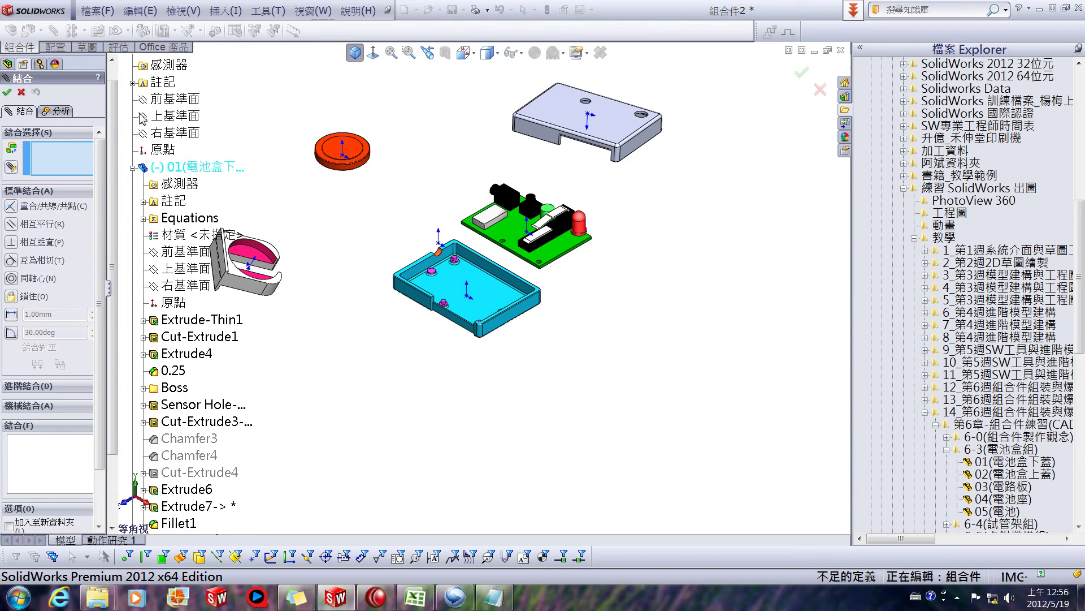
- Make part 01's front and top planes coincident with the assembly's front and top planes
click(174, 100)
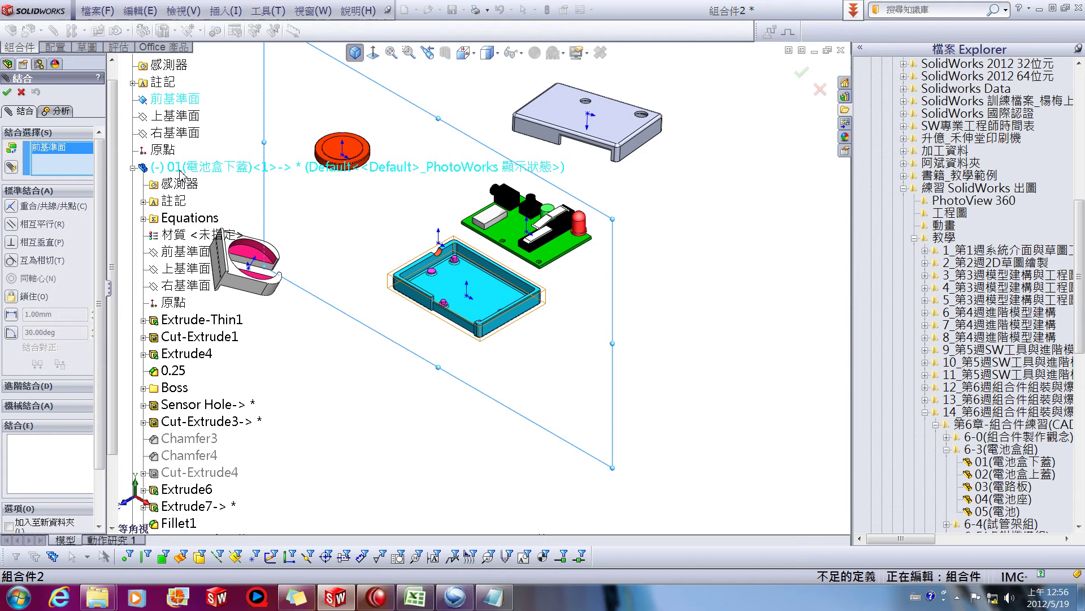
click(183, 253)
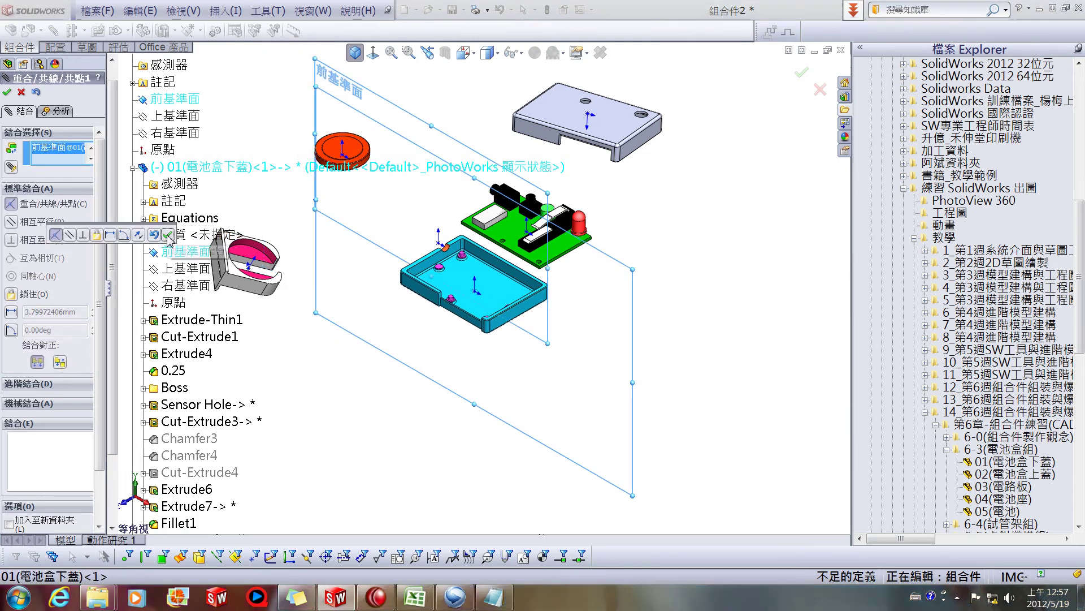
click(176, 118)
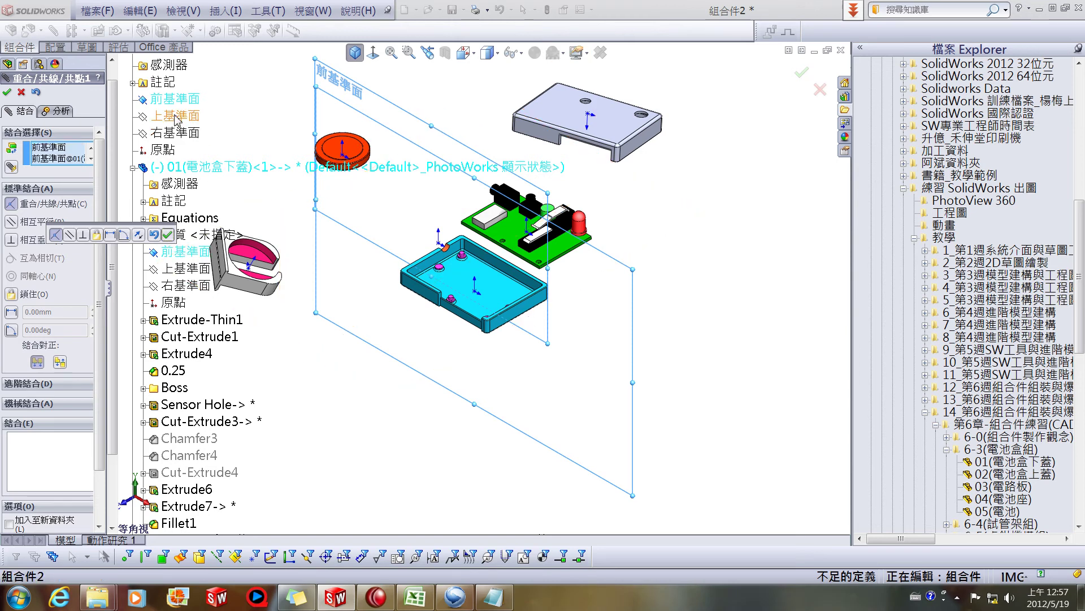
click(167, 234)
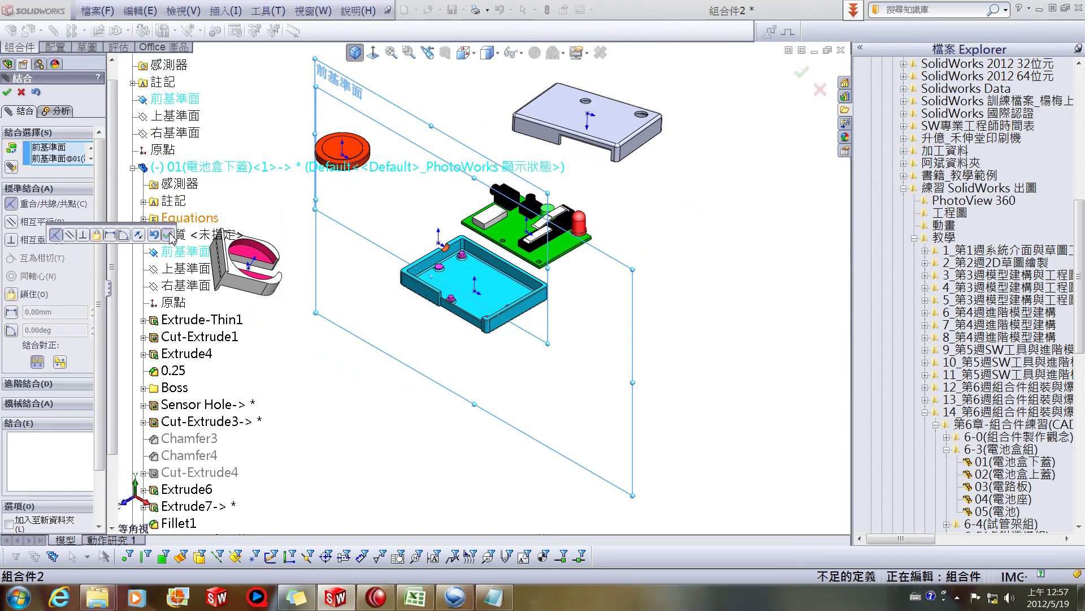
click(177, 118)
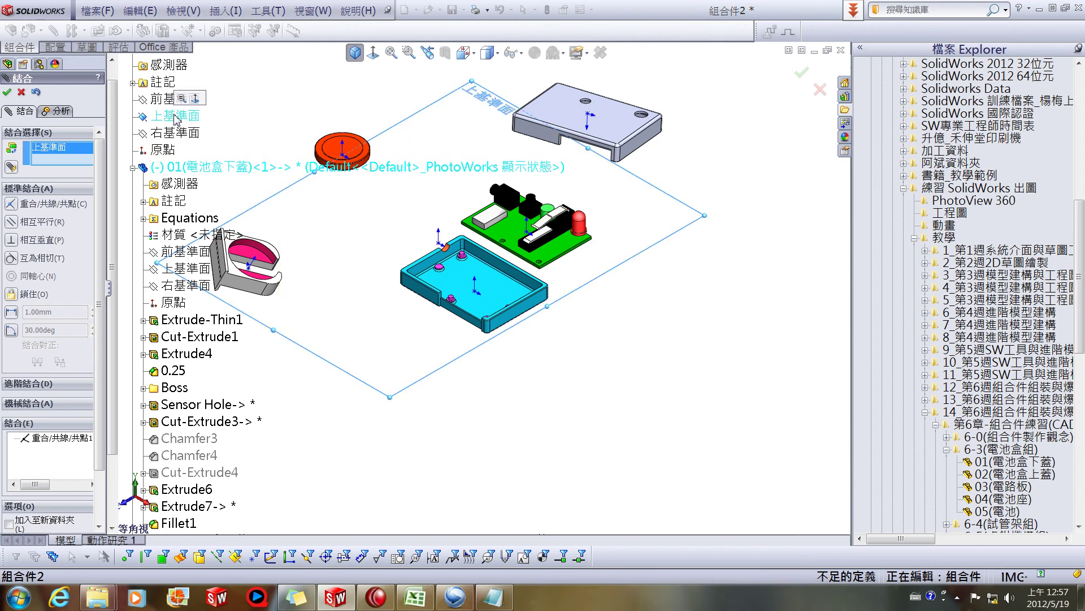
click(189, 276)
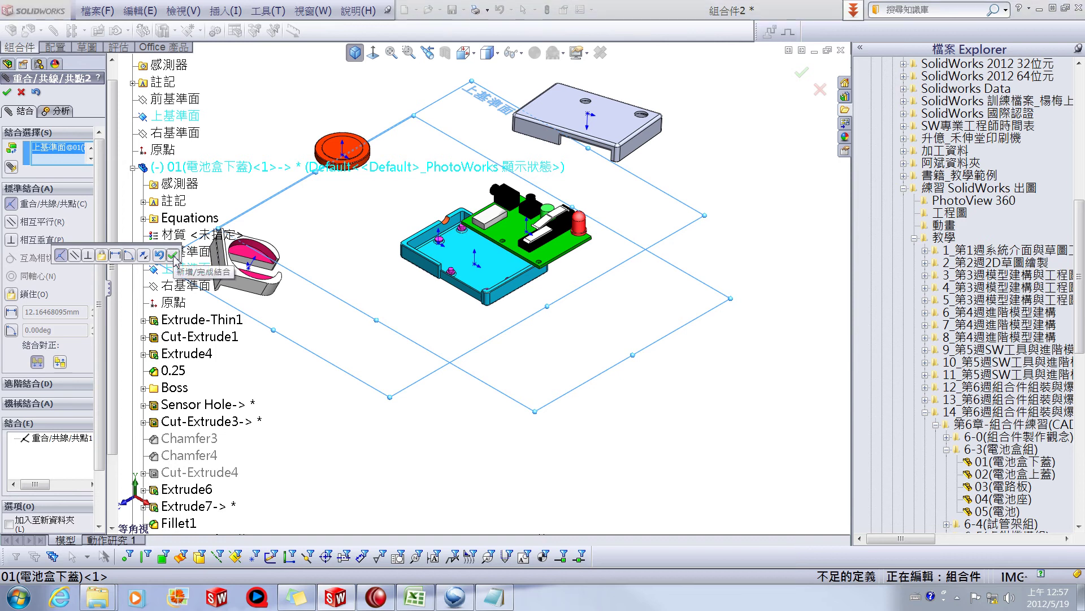
click(173, 255)
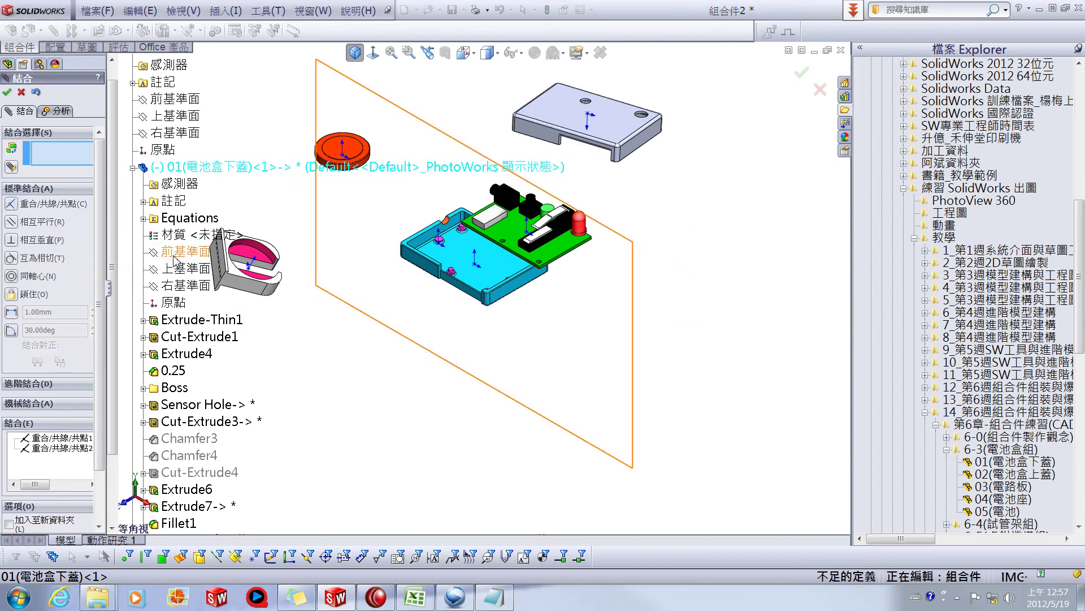
- Make part 01's right plane coincident with the assembly's right plane and finish mating
click(177, 134)
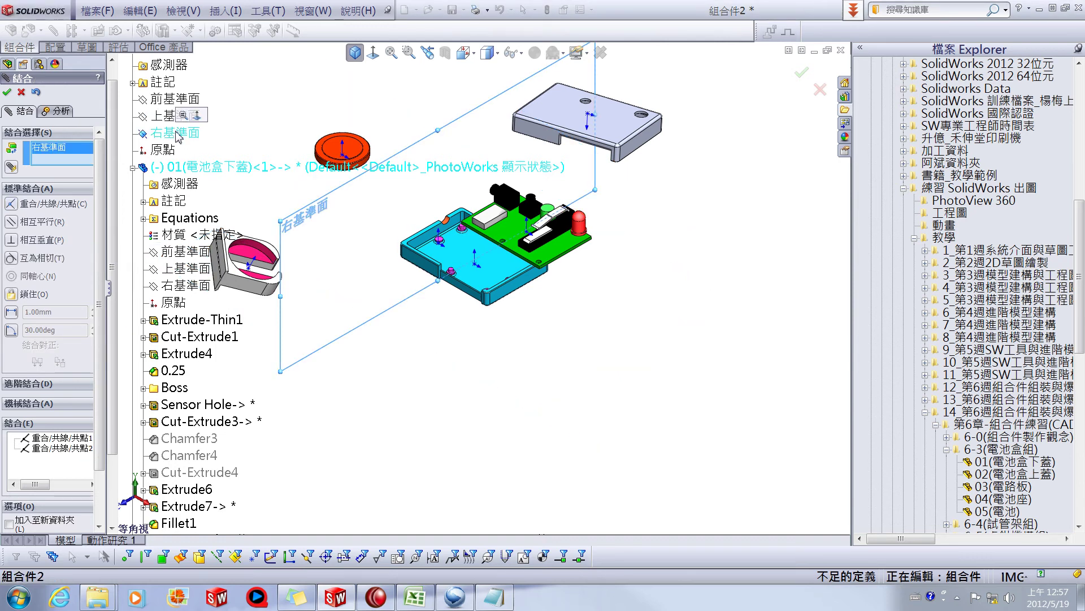
click(181, 287)
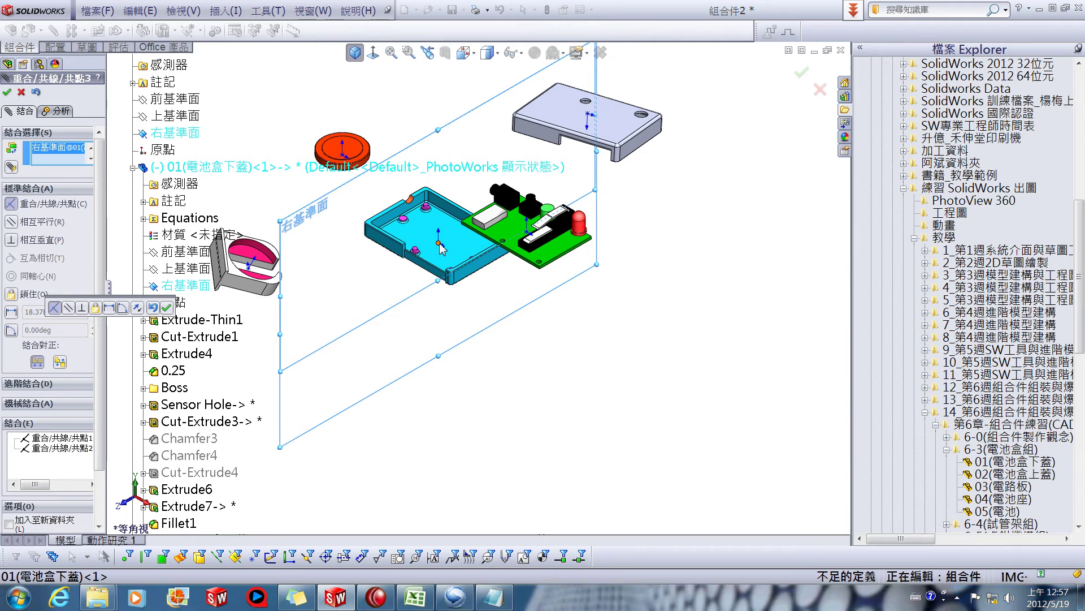
click(166, 307)
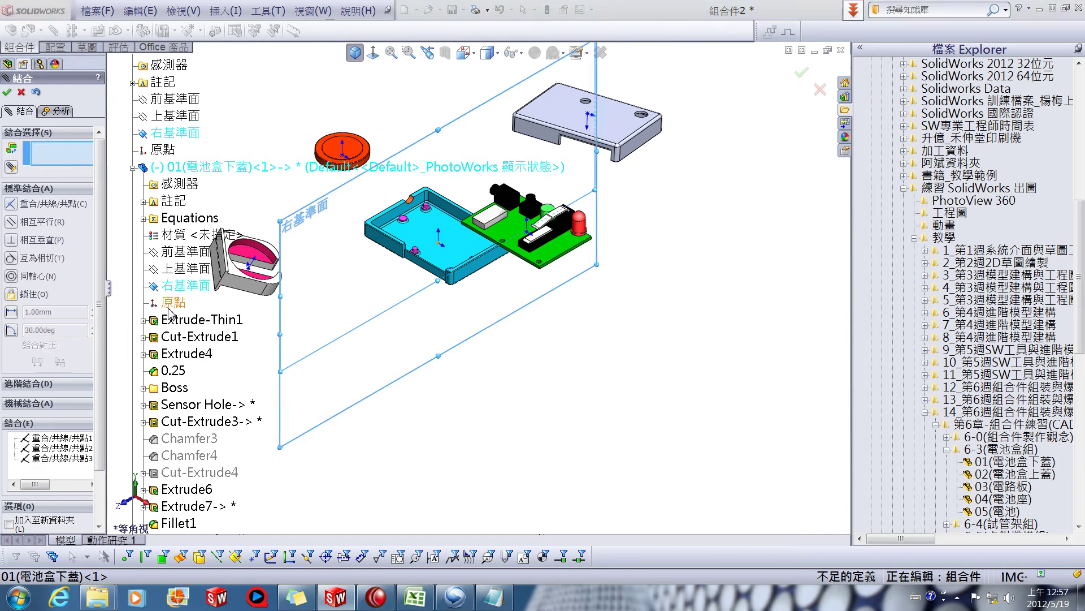
click(6, 93)
- Drag the circuit board up toward the cover, away from the battery, and deselect it
scroll(492, 262, up, 3)
drag(500, 247, 486, 184)
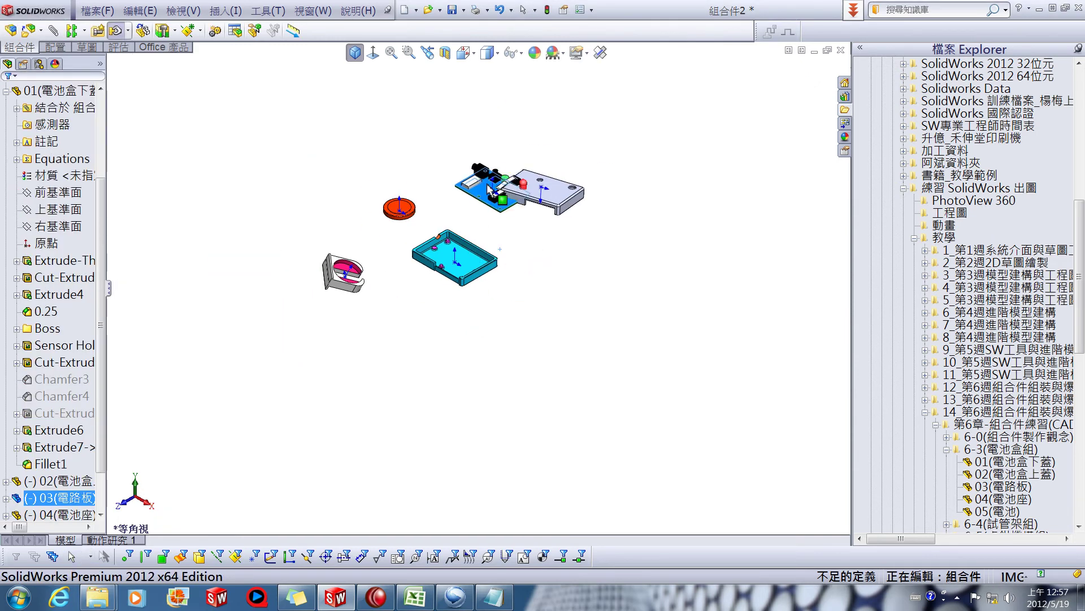
key(Escape)
click(455, 327)
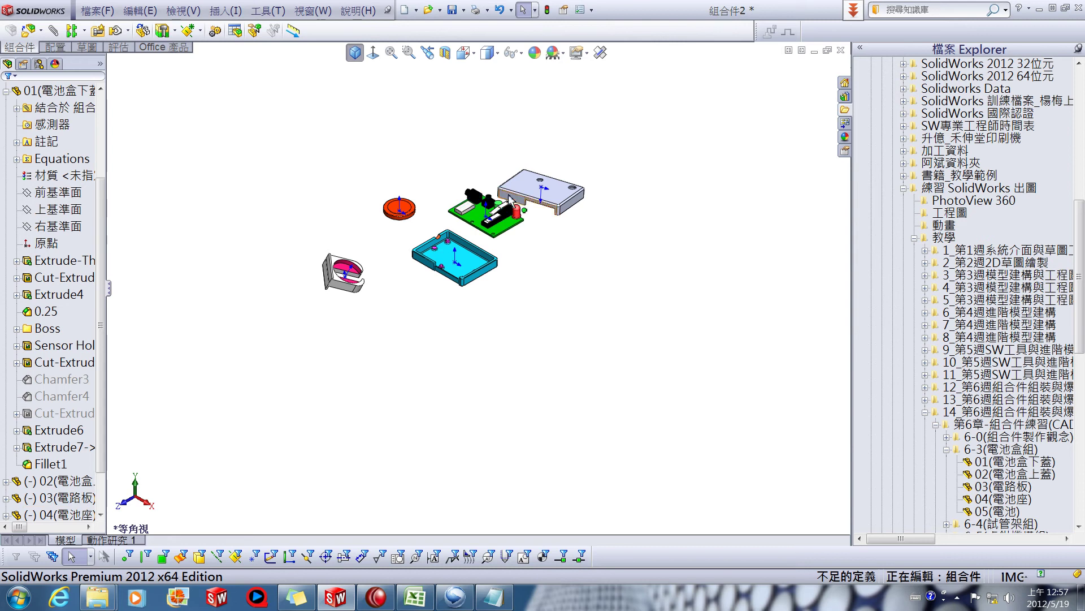
scroll(511, 199, down, 2)
- Start a new mate with the flyout component tree collapsed and the selection filter toolbar toggled
click(54, 30)
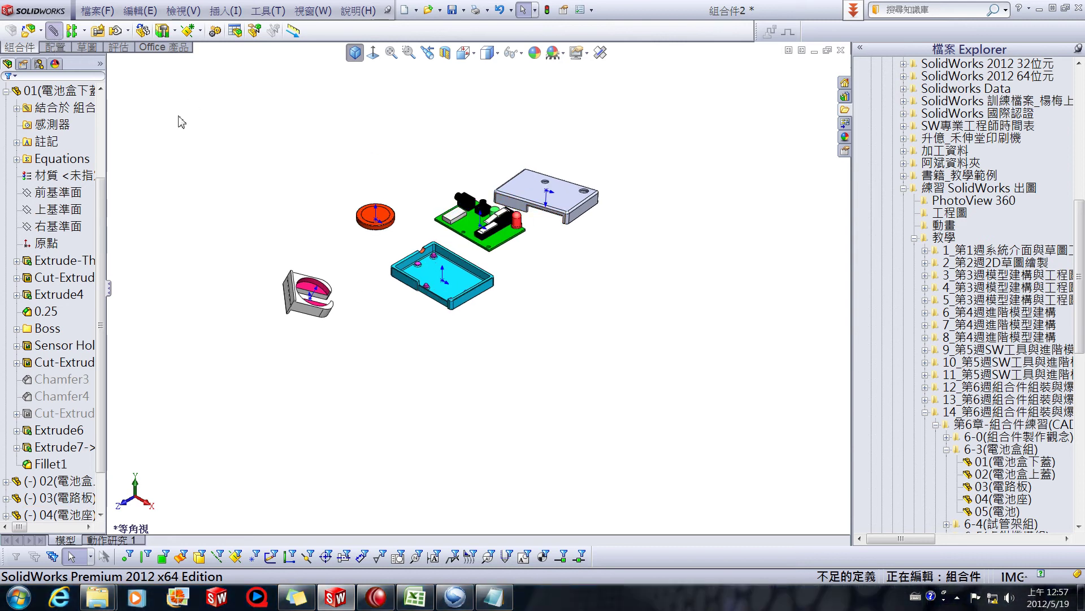
scroll(494, 207, down, 2)
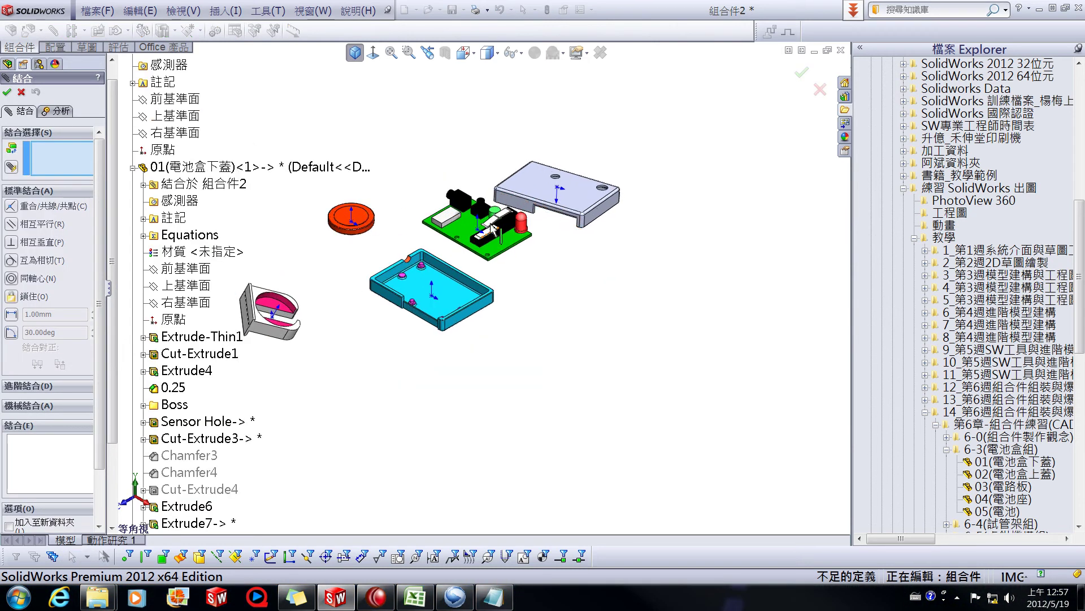
scroll(493, 208, down, 3)
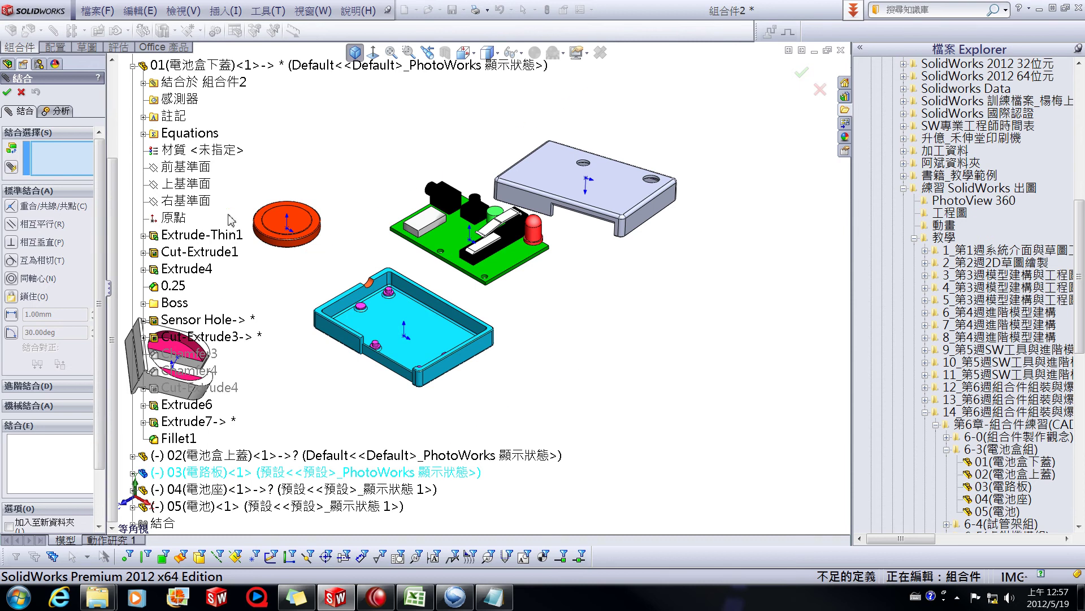
scroll(373, 149, up, 3)
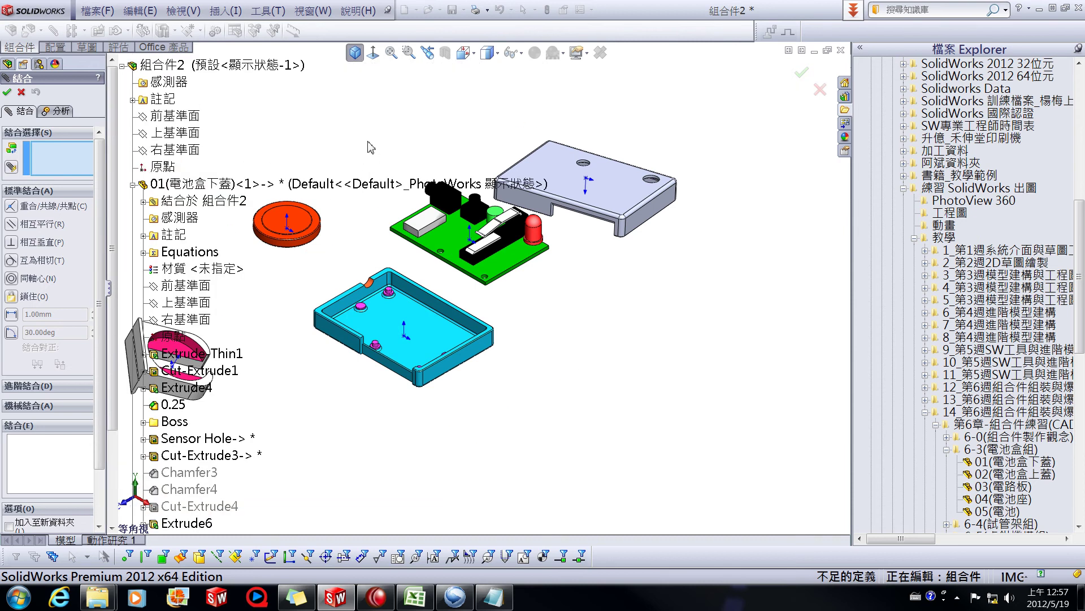
double_click(125, 69)
scroll(444, 297, down, 2)
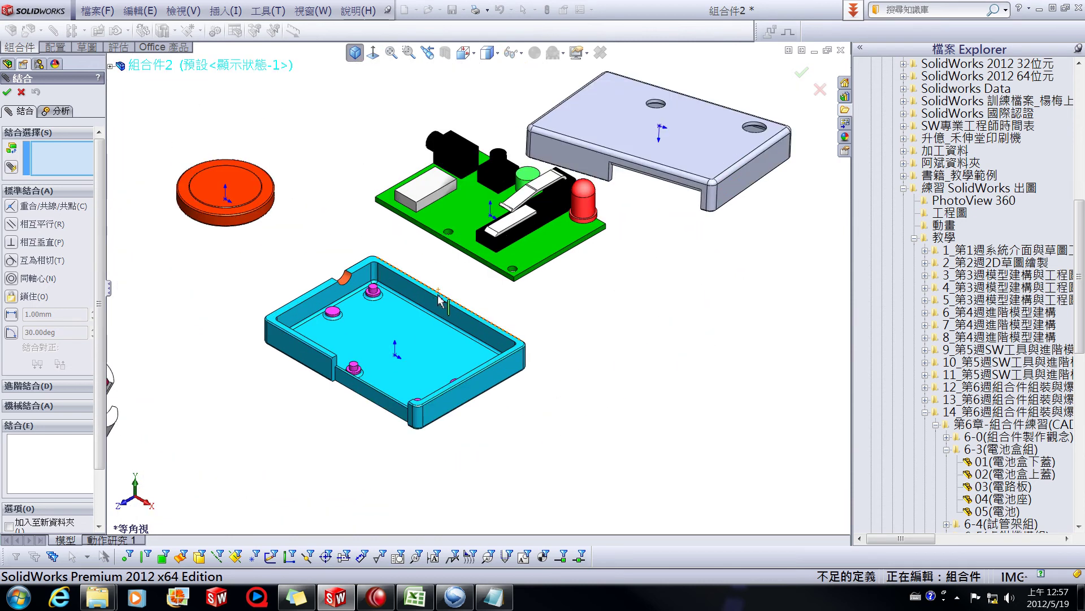
scroll(450, 243, down, 2)
scroll(451, 239, down, 1)
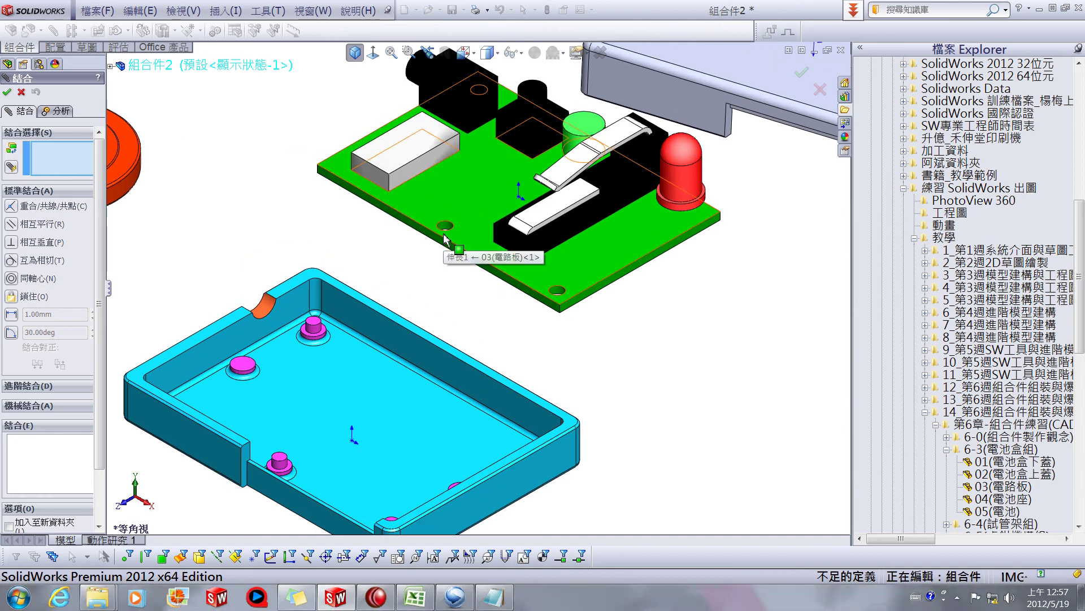
scroll(450, 238, down, 2)
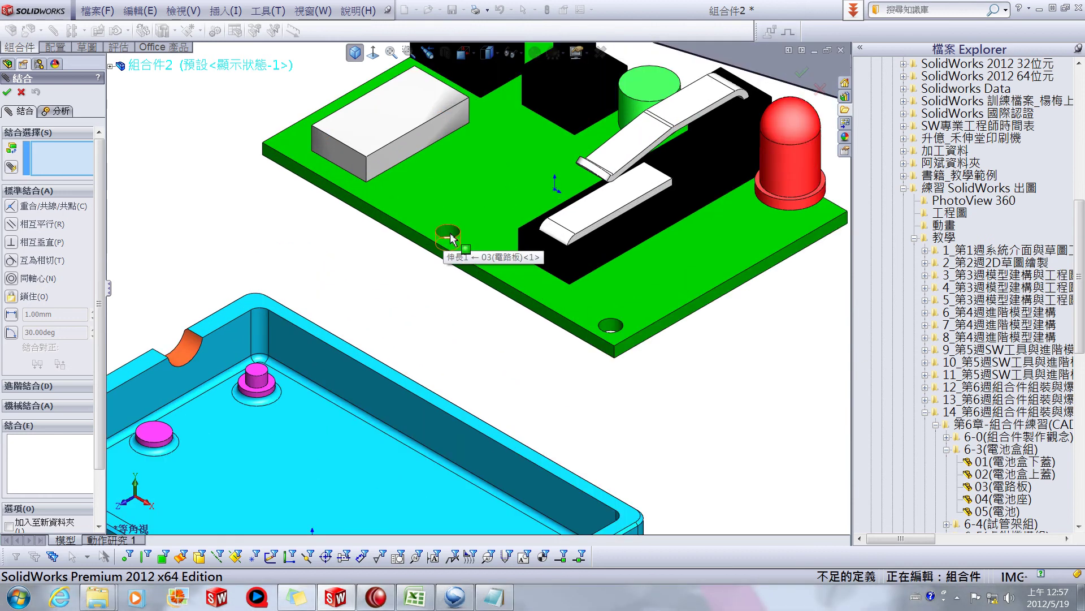
scroll(540, 367, up, 5)
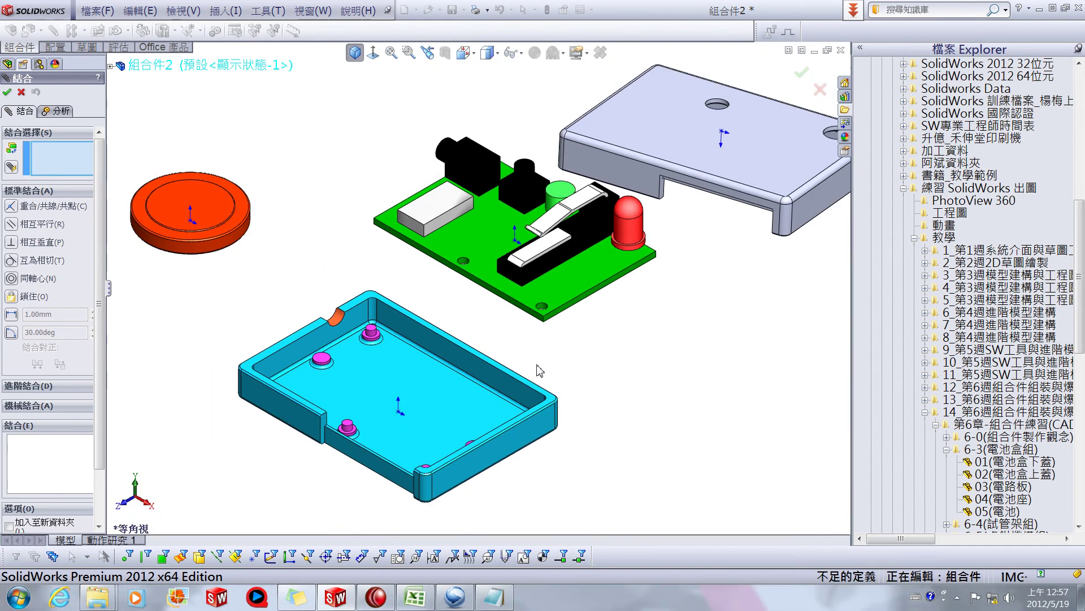
key(F5)
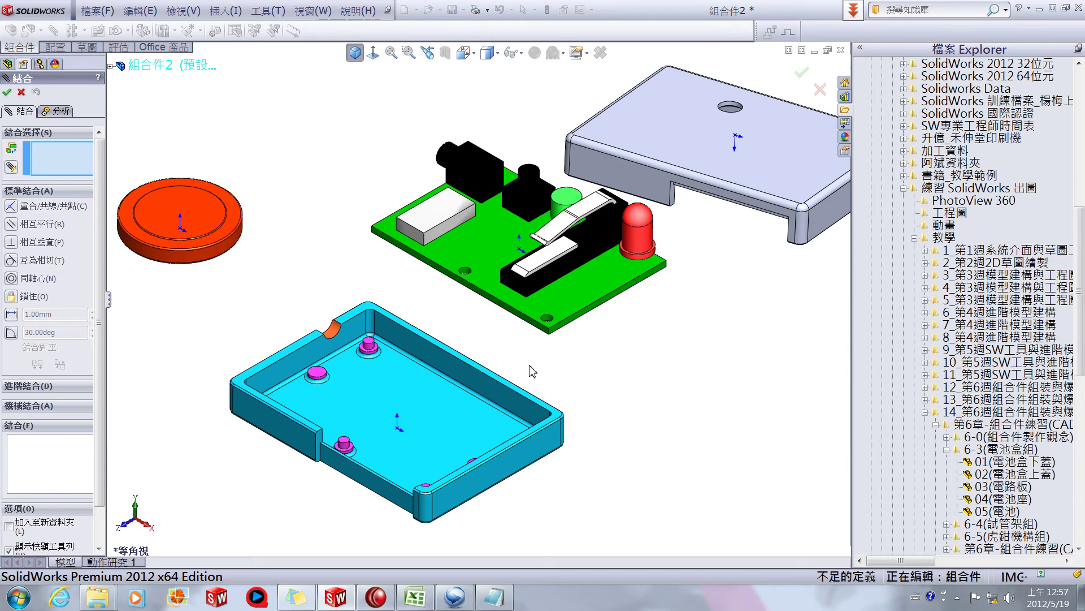
key(F5)
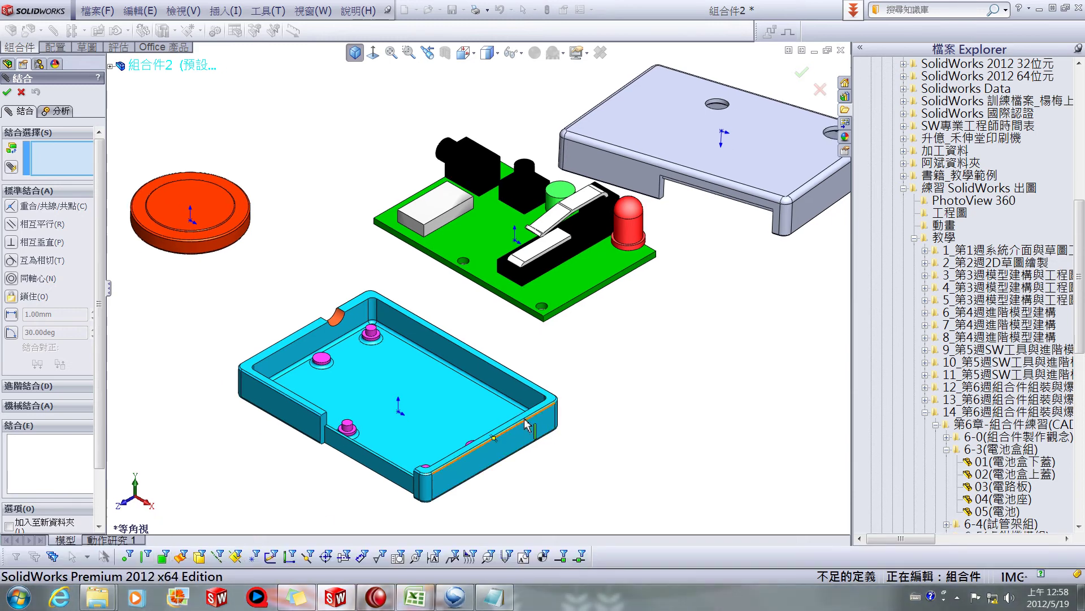
- With the face filter on, make a board mounting hole concentric with a box peg (同軸心1)
click(164, 558)
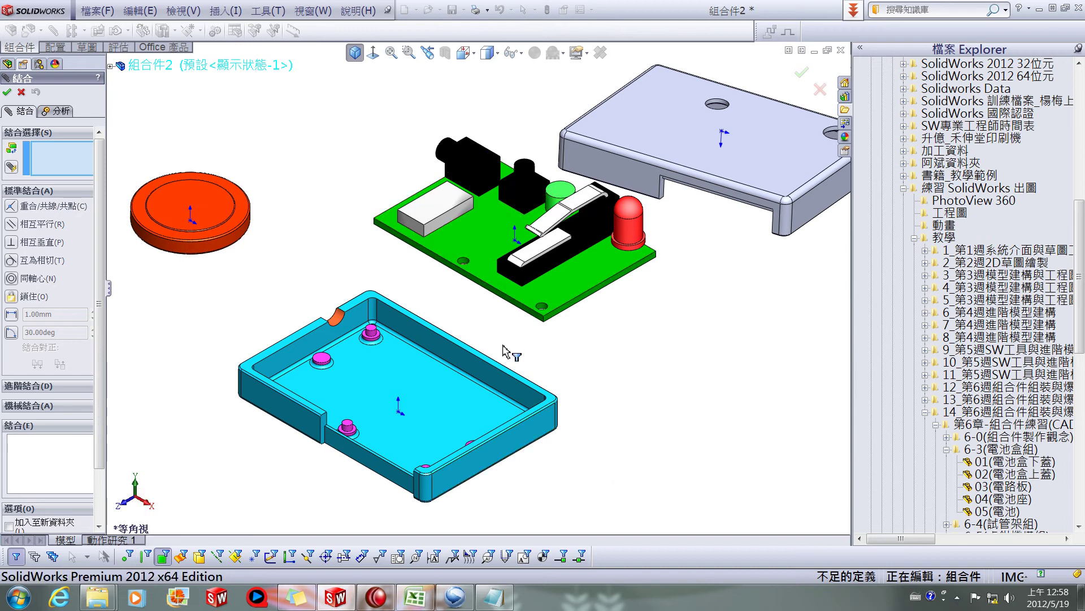
scroll(483, 270, down, 3)
click(484, 271)
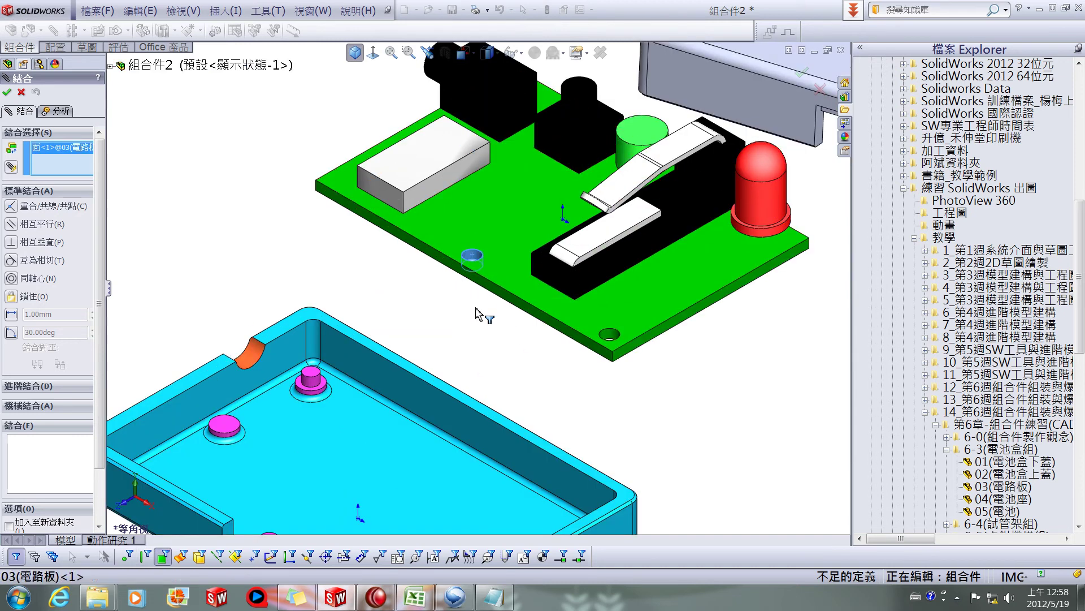
scroll(429, 396, up, 2)
scroll(358, 422, down, 3)
click(343, 398)
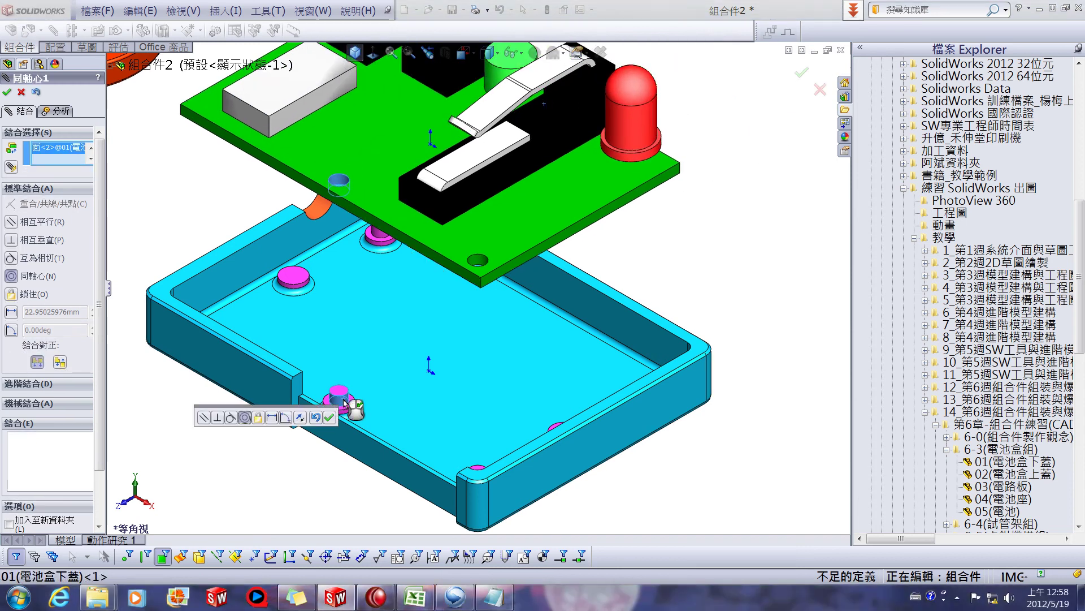
right_click(345, 403)
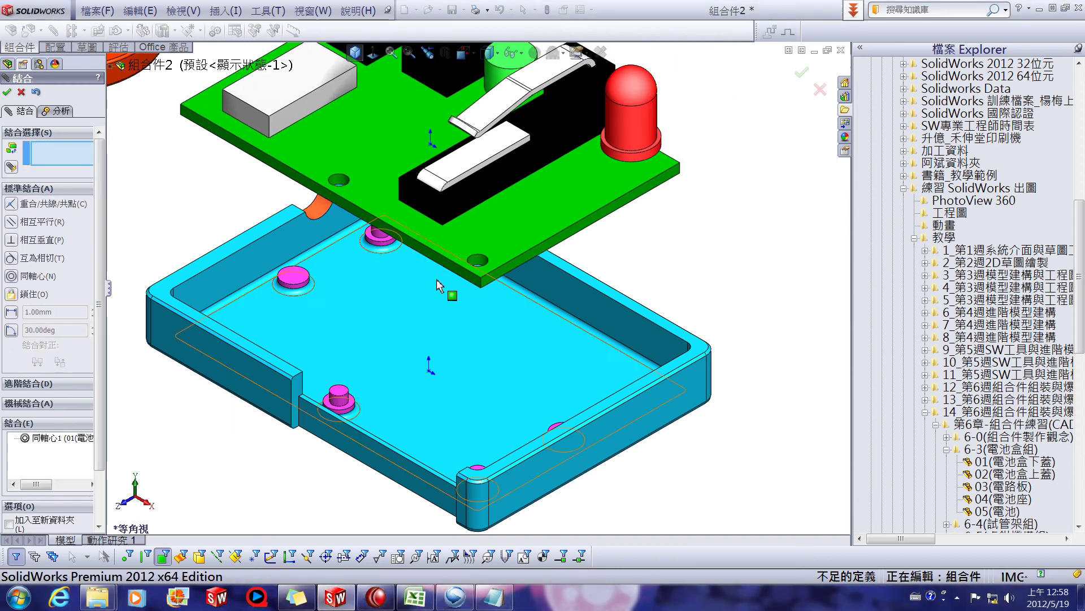
- Make the board's second mounting hole concentric with the box's corner peg (同軸心2)
click(481, 270)
scroll(479, 457, up, 3)
middle_drag(480, 457, 421, 468)
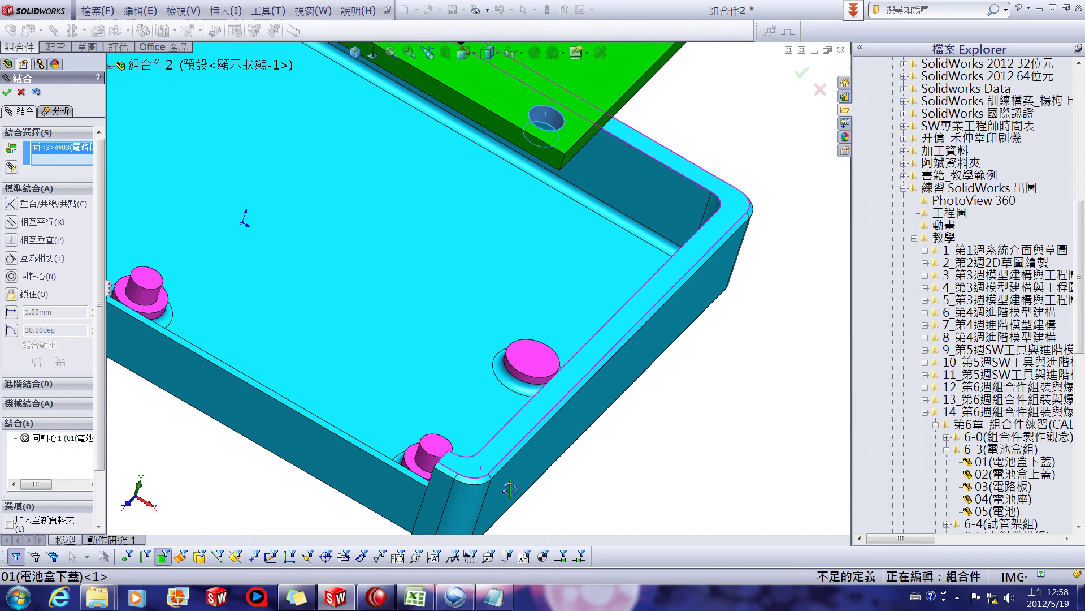
click(428, 464)
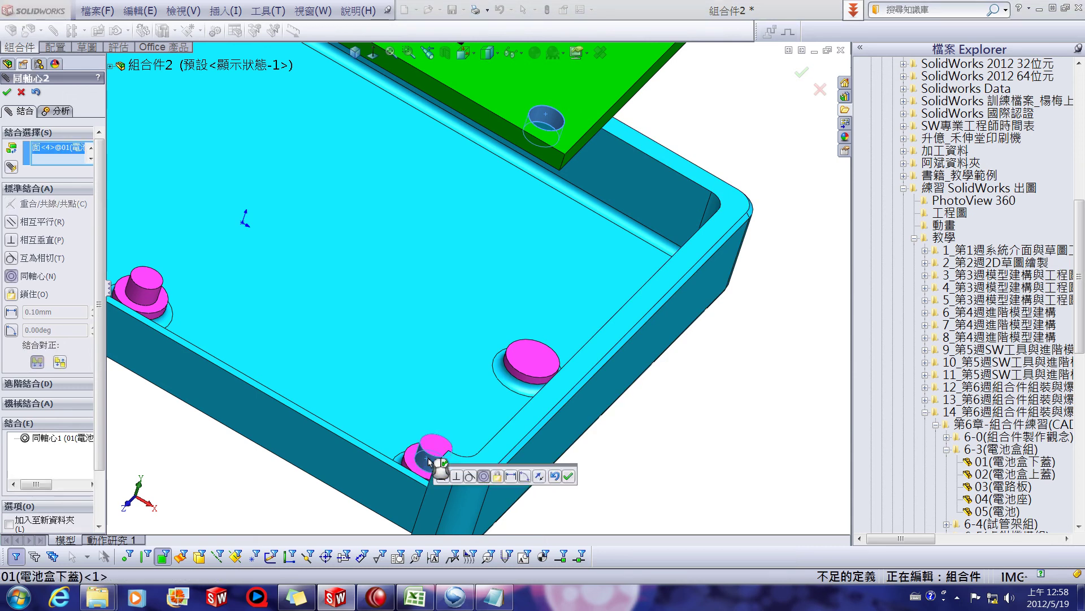
click(569, 476)
scroll(475, 362, up, 2)
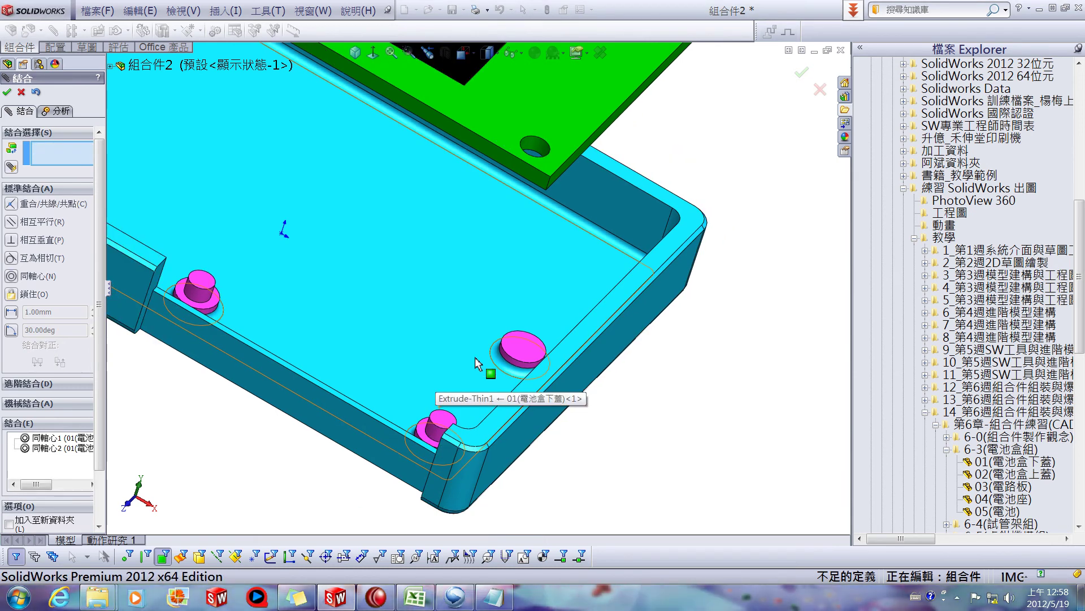
scroll(475, 361, up, 3)
- Slide the circuit board down into the box and back up to test its freedom
middle_drag(475, 361, 452, 316)
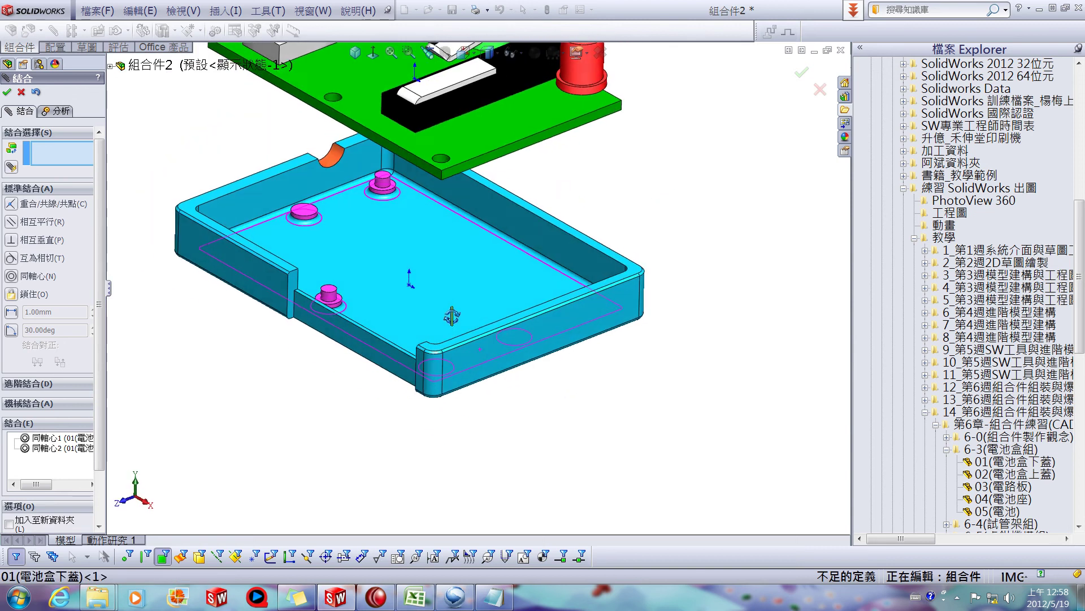
mouse_move(474, 170)
mouse_down()
mouse_move(473, 339)
mouse_move(477, 331)
mouse_up()
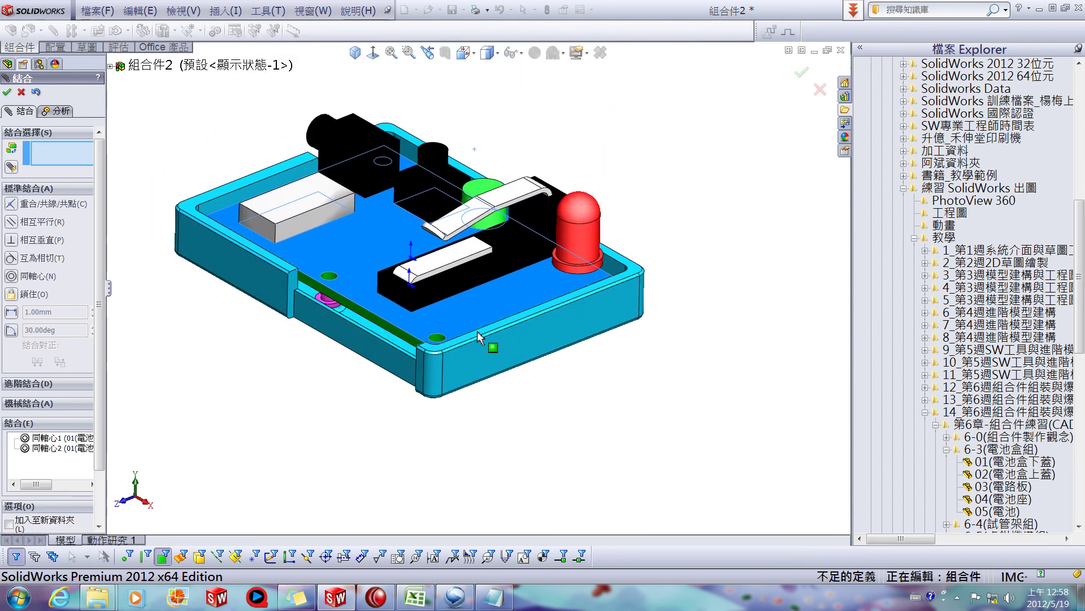
drag(477, 336, 490, 247)
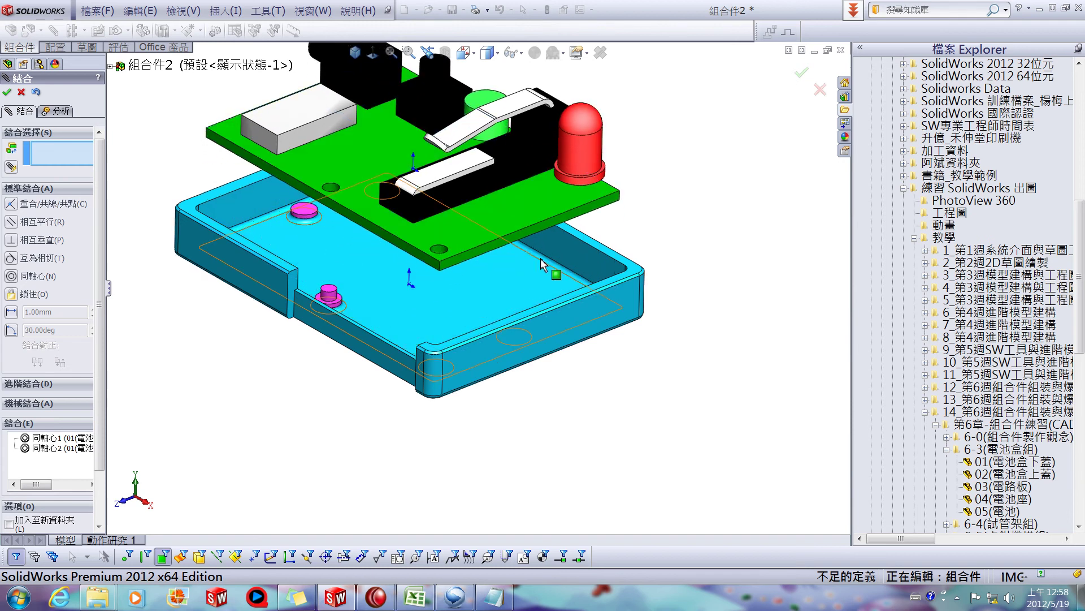
- Mate the board's underside coincident with the corner peg's top face
mouse_move(677, 246)
middle_down()
mouse_move(463, 182)
mouse_move(669, 375)
middle_up()
click(463, 182)
scroll(509, 316, down, 3)
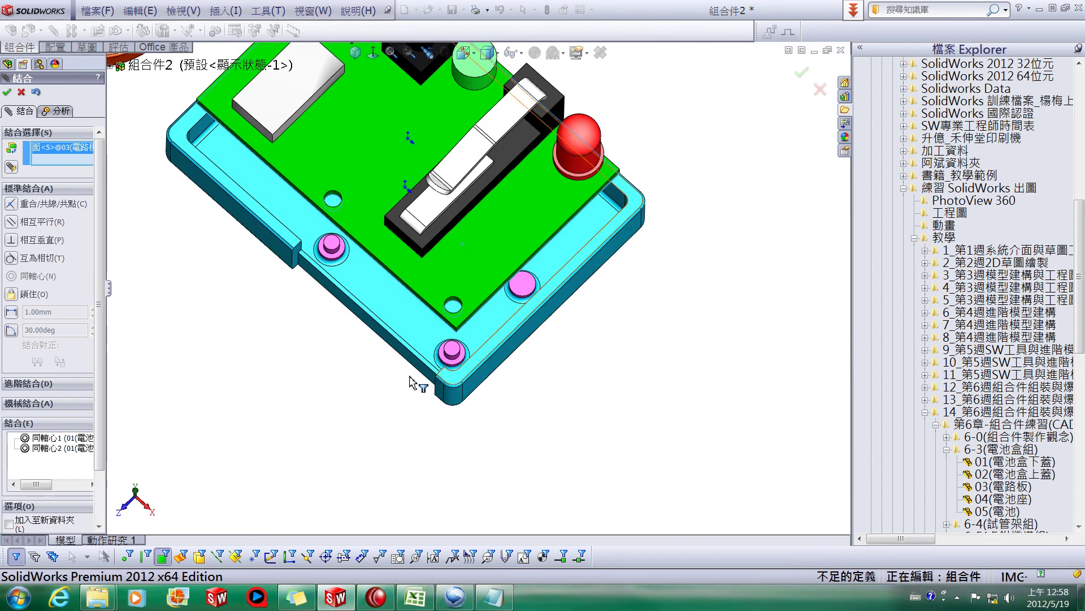
scroll(518, 304, down, 3)
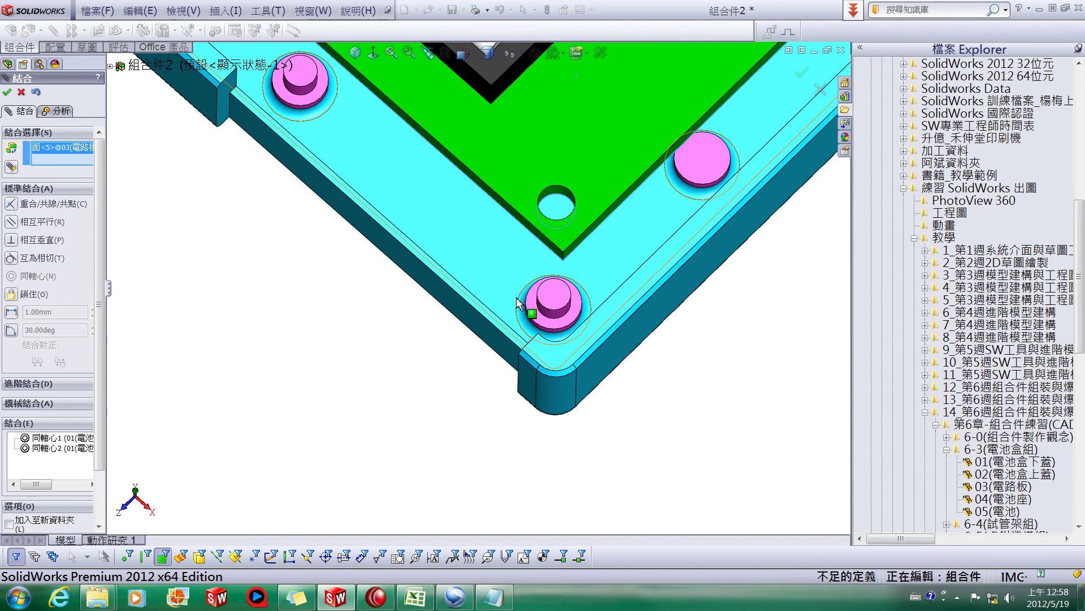
click(562, 327)
click(568, 345)
scroll(514, 333, up, 3)
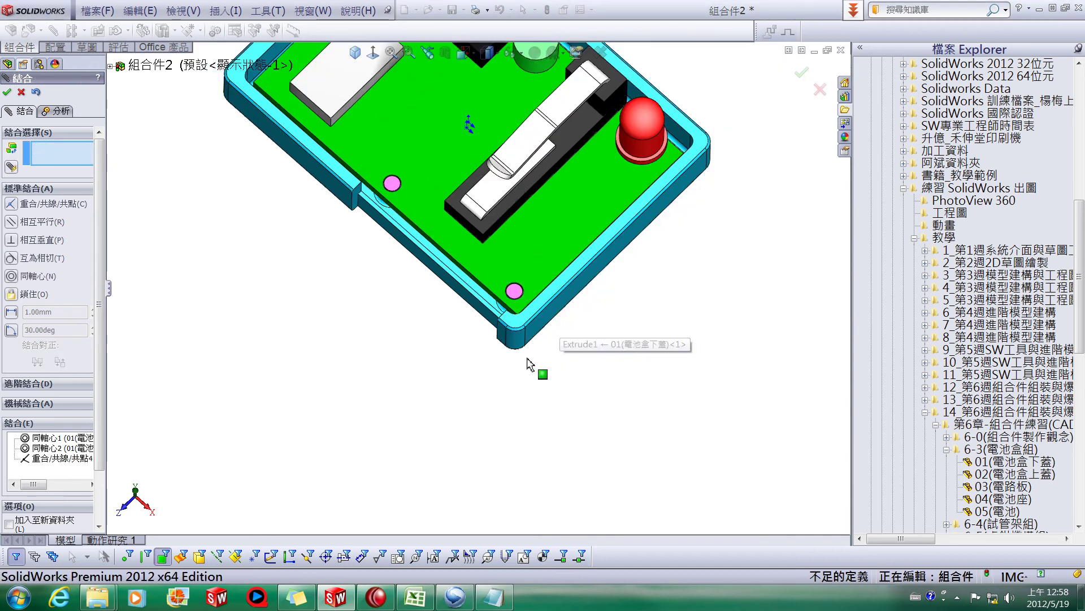
scroll(513, 339, up, 2)
scroll(509, 331, up, 2)
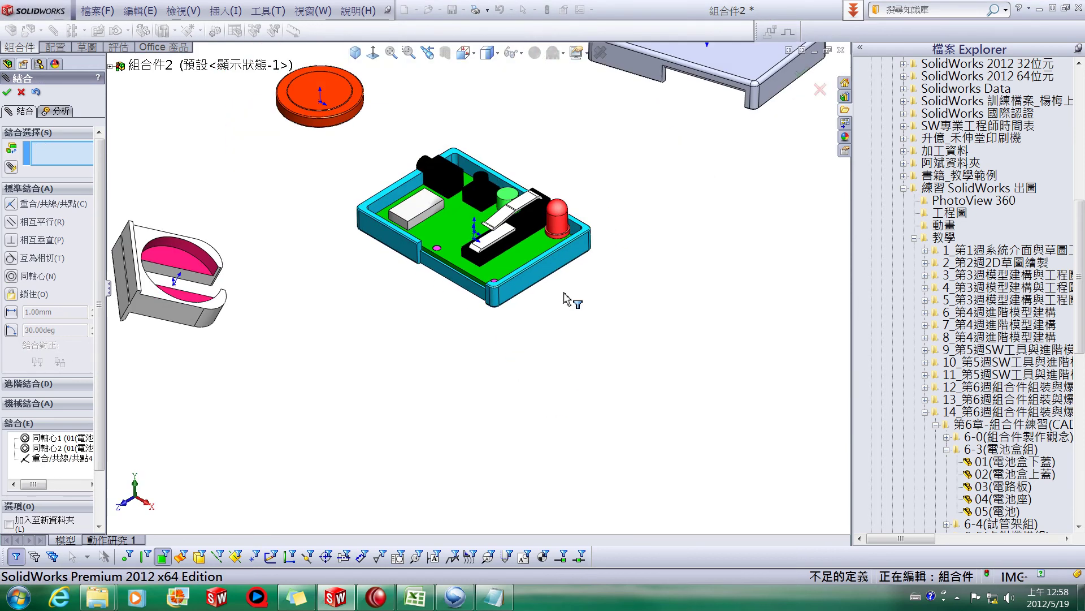
- Mate a side face of the top cover coincident with the matching box face
key(ctrl+Left)
key(ctrl+Down)
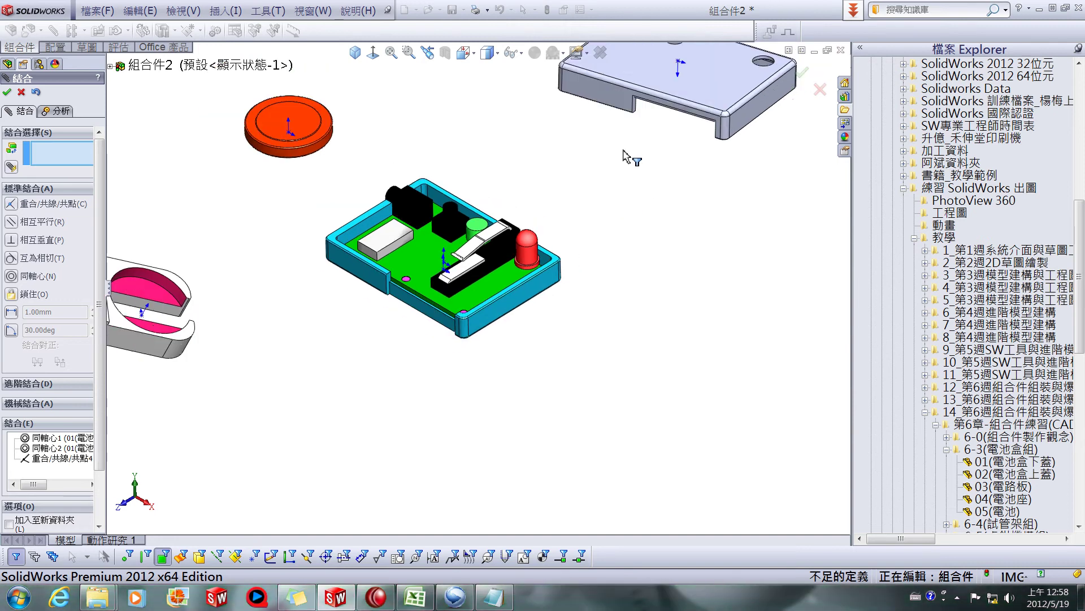
click(598, 92)
scroll(473, 174, down, 2)
click(335, 328)
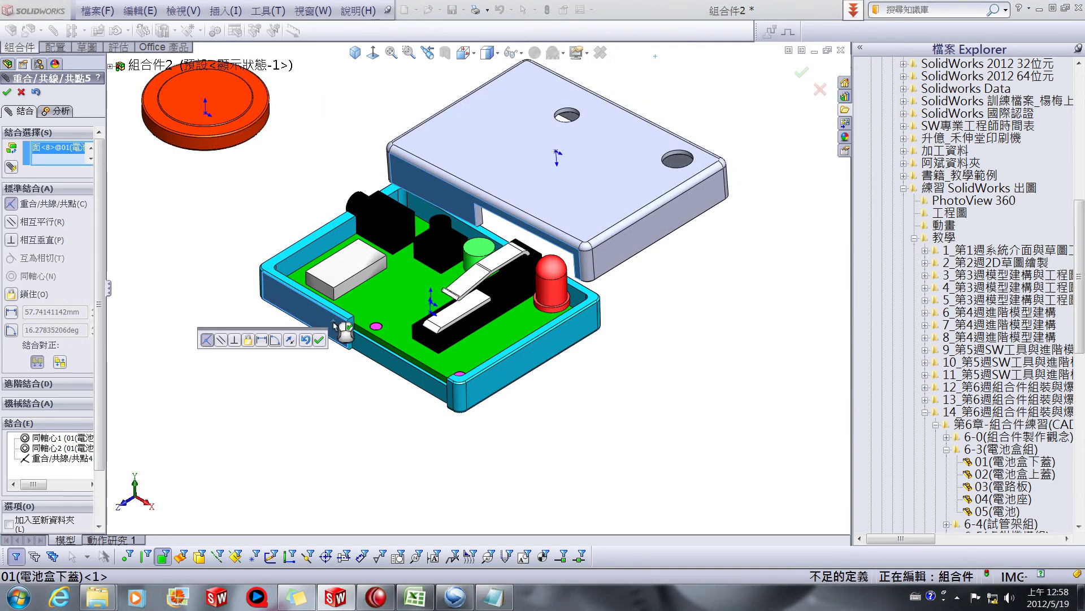
right_click(335, 325)
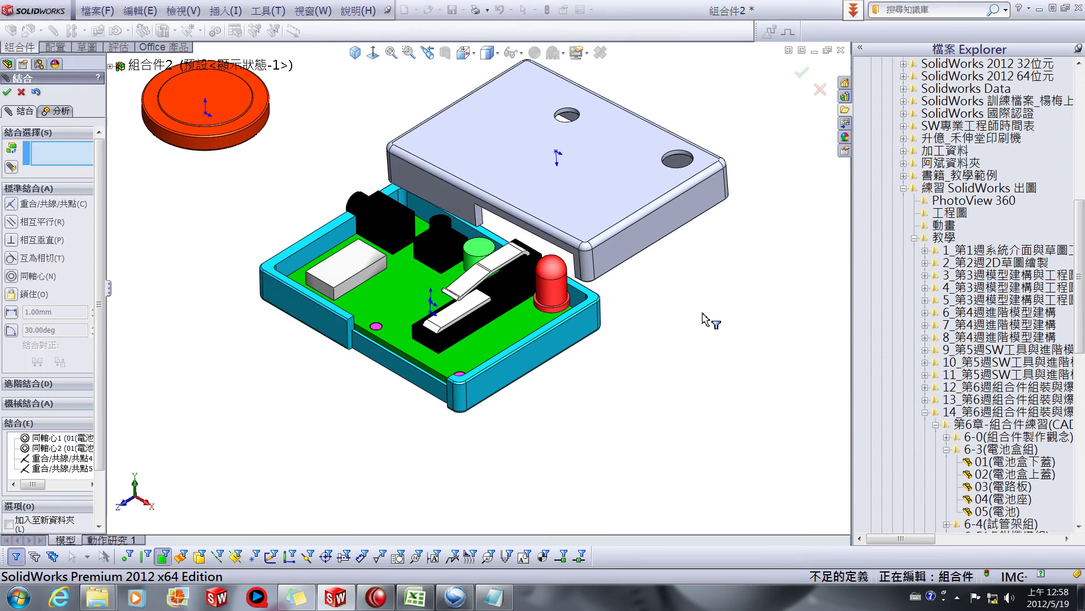
- Mate a second cover side face coincident with the box's side face
click(647, 242)
click(565, 340)
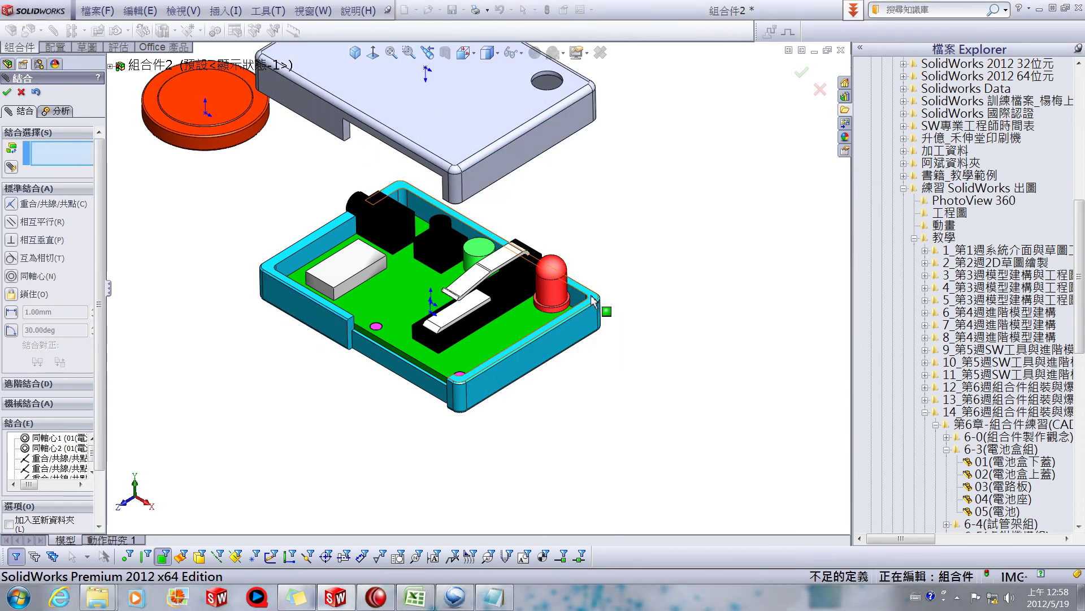
right_click(601, 314)
scroll(600, 312, up, 2)
- Seat the cover's underside on the box rim with a coincident mate
mouse_move(601, 314)
middle_down()
mouse_move(600, 185)
mouse_move(615, 150)
middle_up()
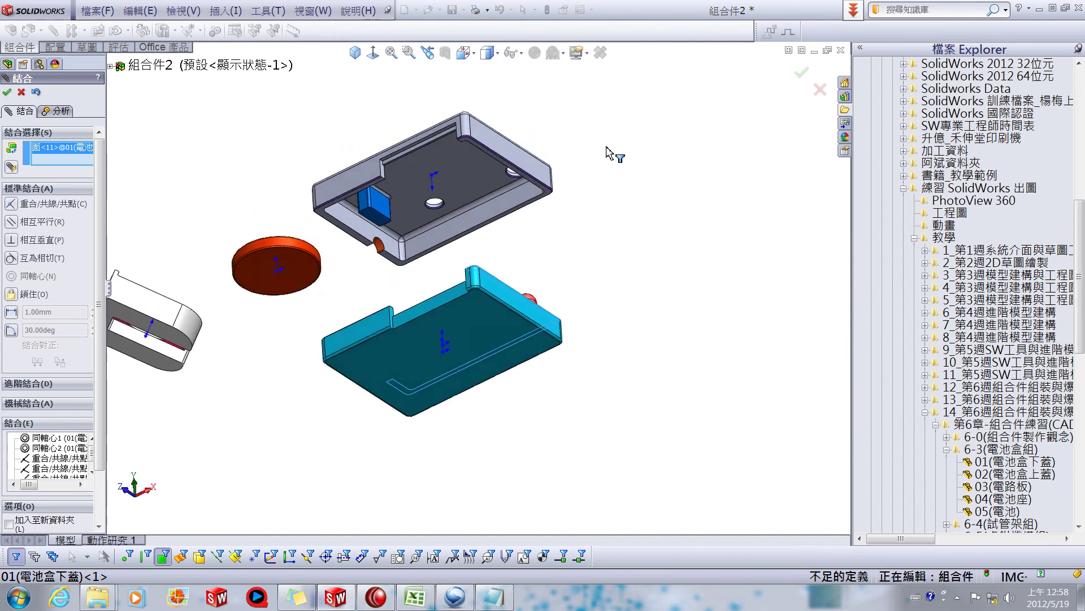
scroll(542, 283, down, 5)
click(538, 264)
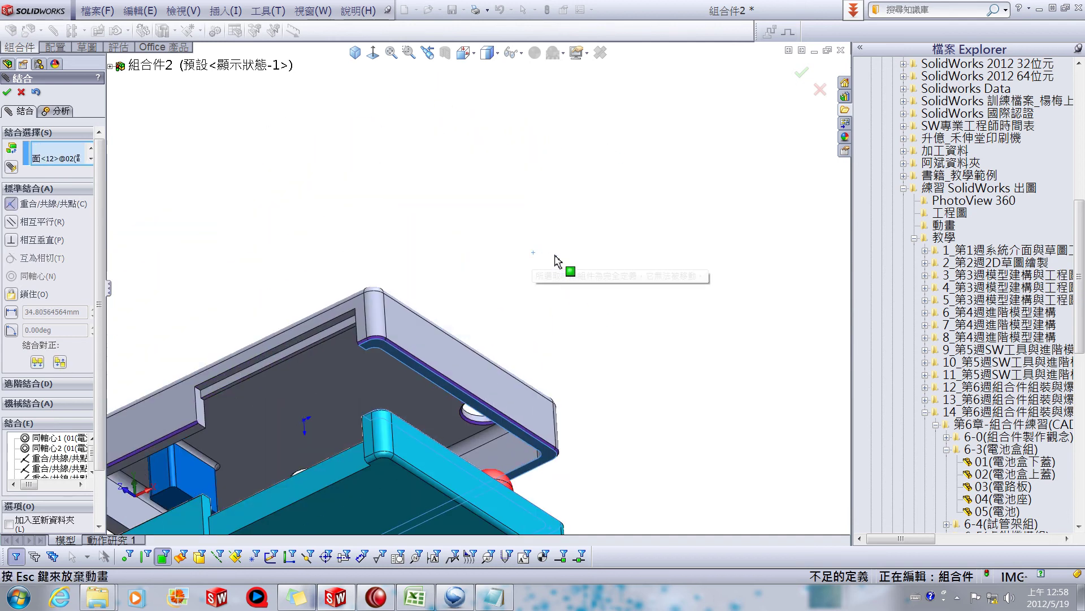
right_click(557, 255)
scroll(562, 259, up, 3)
mouse_move(561, 259)
middle_down()
mouse_move(599, 294)
mouse_move(607, 329)
middle_up()
scroll(477, 281, up, 3)
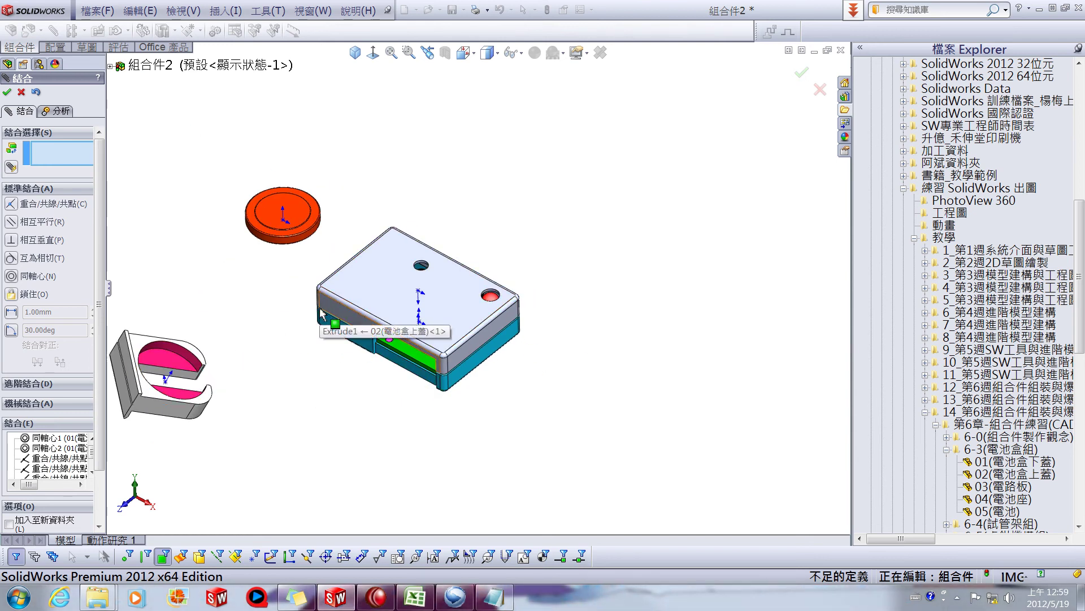
scroll(285, 290, down, 2)
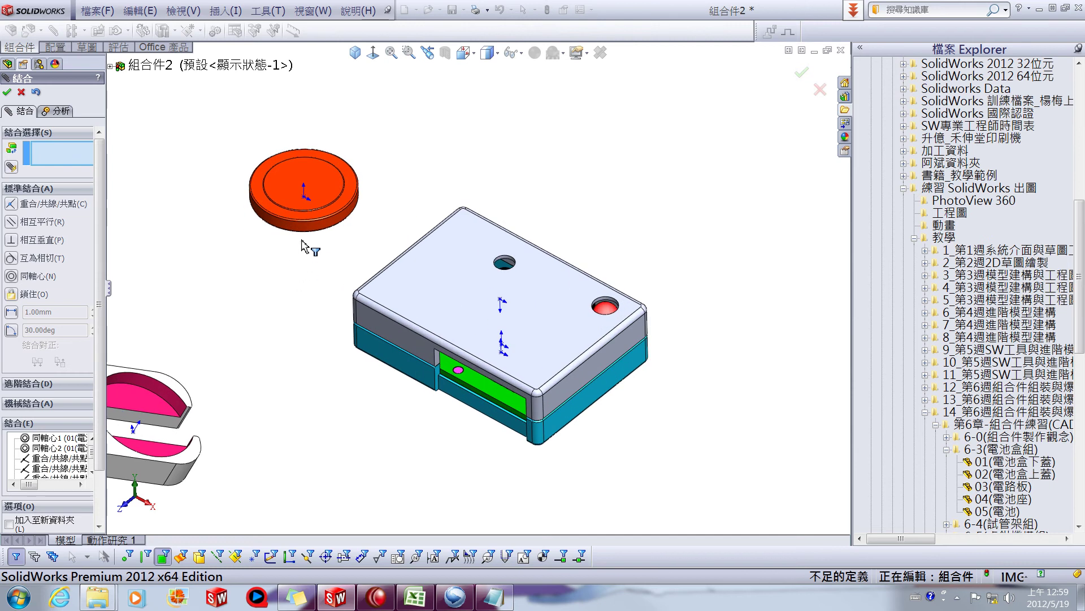
- Mate the battery coincident with the holder's inner faces, then reposition the holder beside the box
click(316, 226)
scroll(315, 316, up, 3)
scroll(305, 325, down, 3)
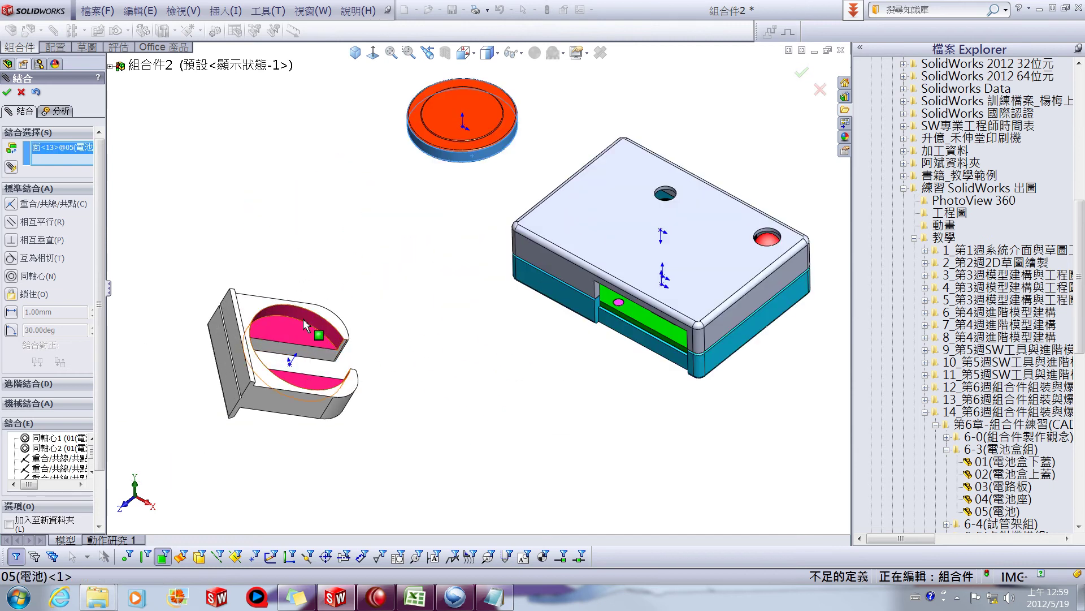
click(306, 322)
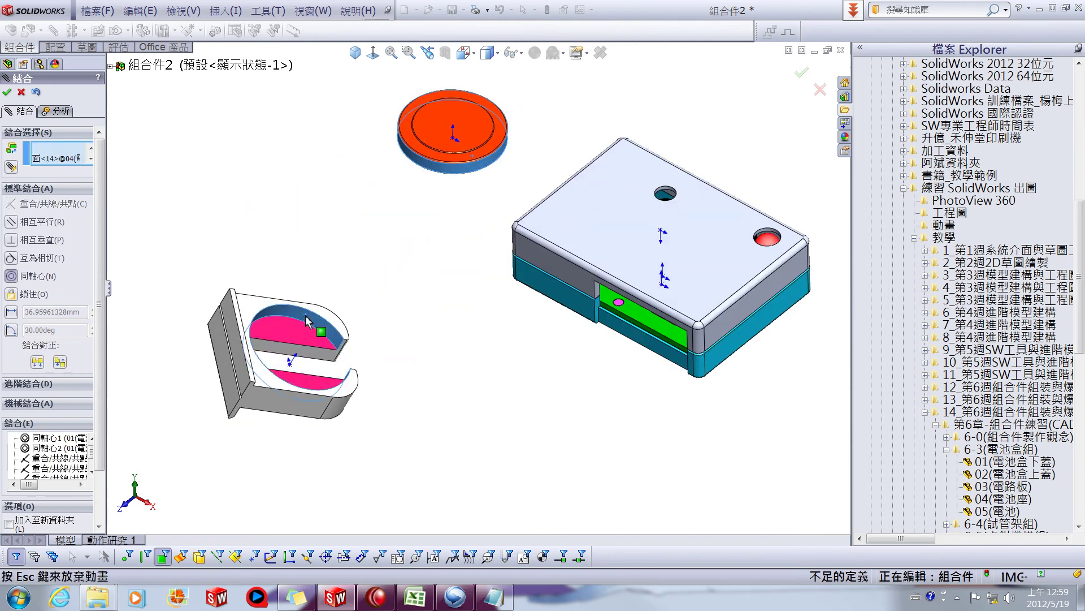
key(Return)
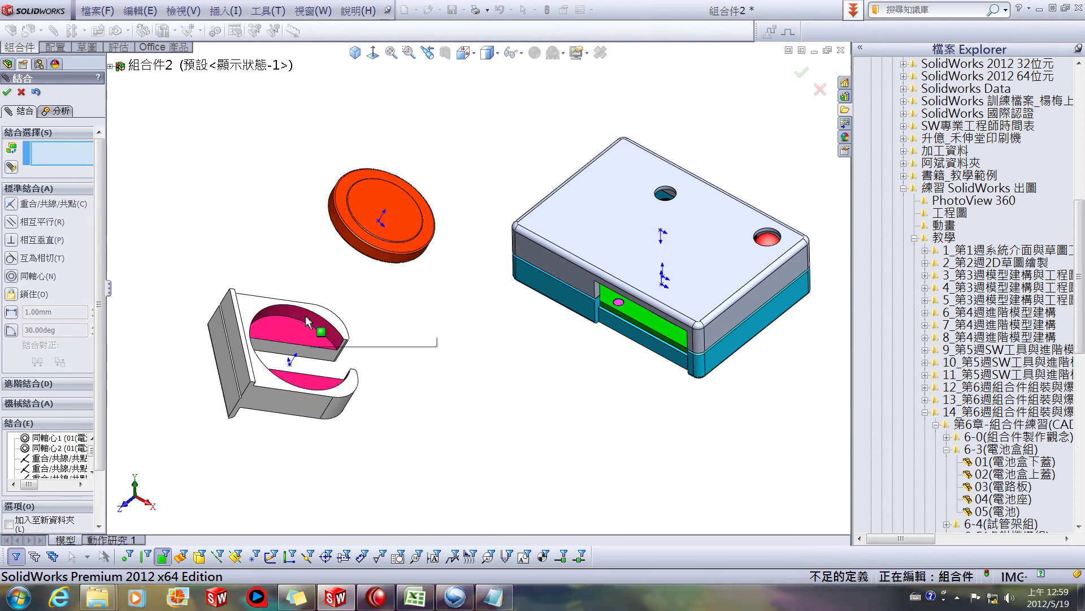
click(309, 322)
key(ctrl+1)
click(413, 172)
key(Return)
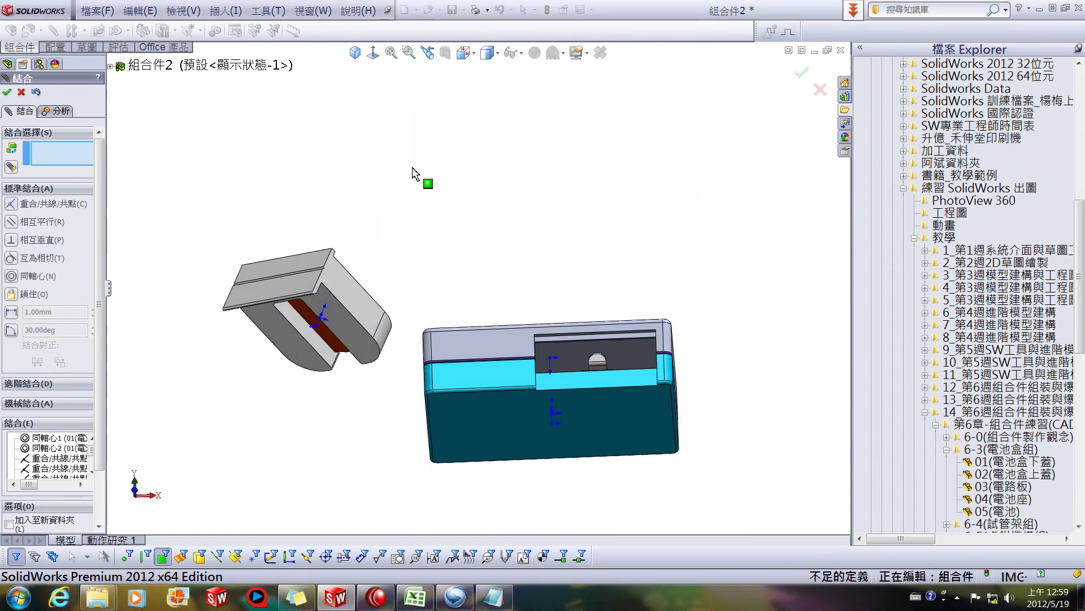
middle_drag(373, 385, 444, 396)
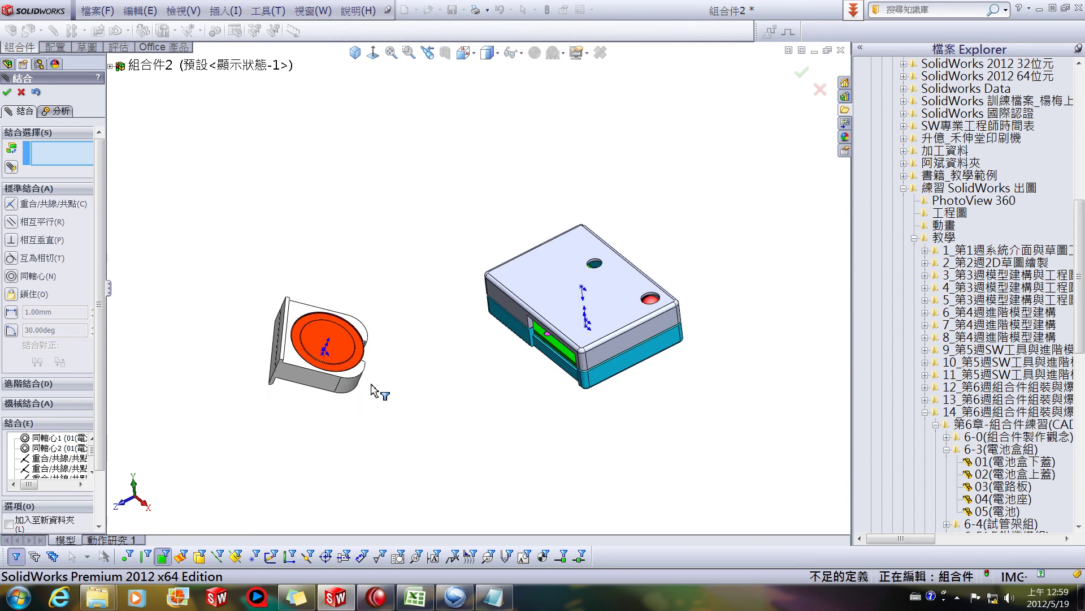
drag(387, 408, 394, 415)
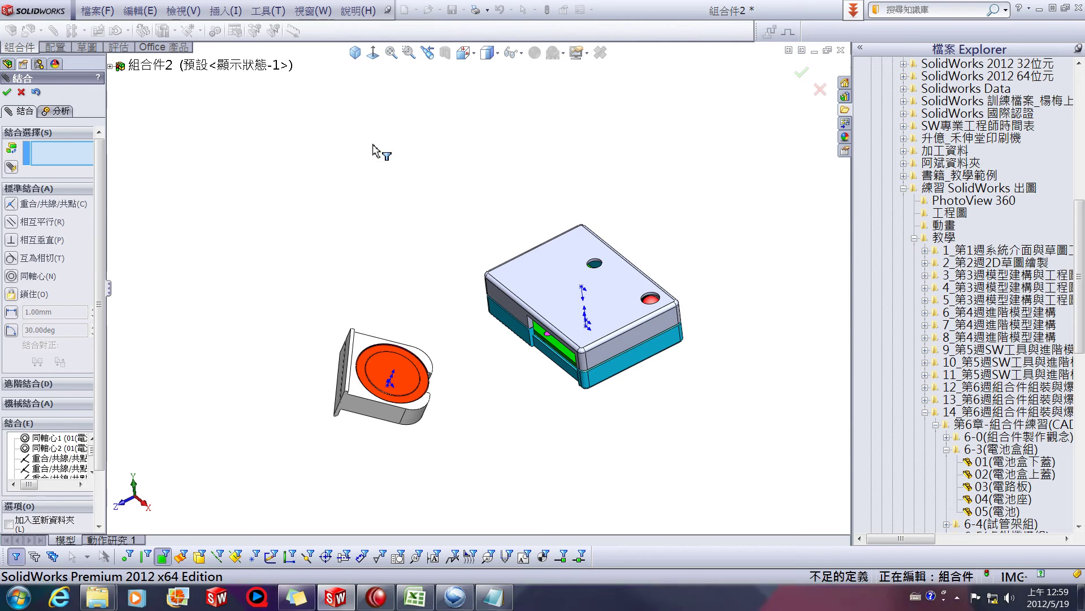
- Hide the top cover, then mate a battery face coincident with a circuit-board face
right_click(574, 247)
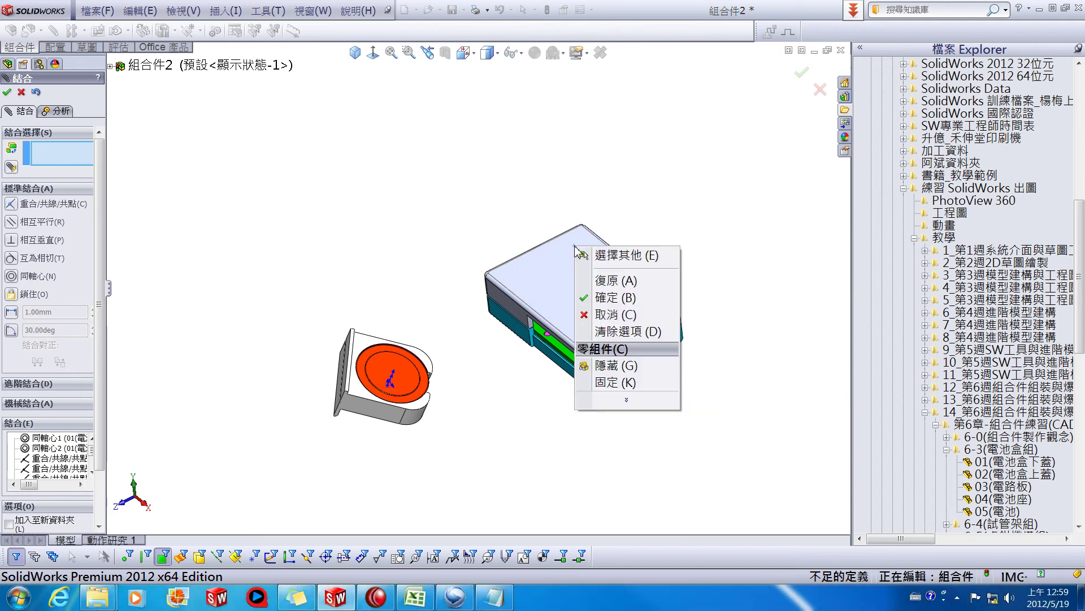
click(585, 369)
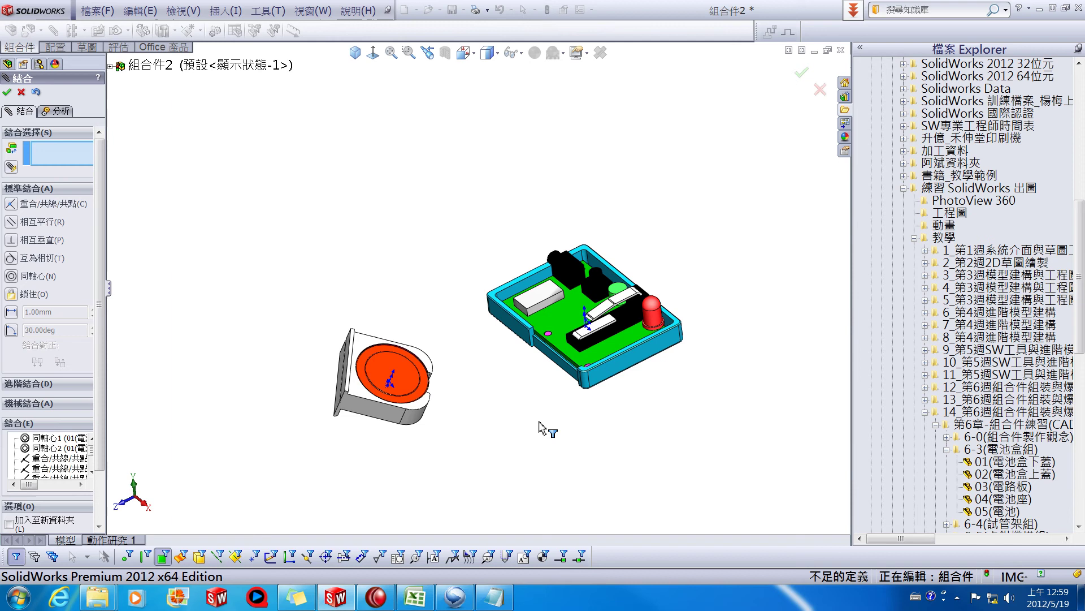
scroll(540, 424, down, 2)
mouse_move(468, 429)
middle_down()
mouse_move(487, 242)
mouse_move(505, 412)
middle_up()
click(363, 353)
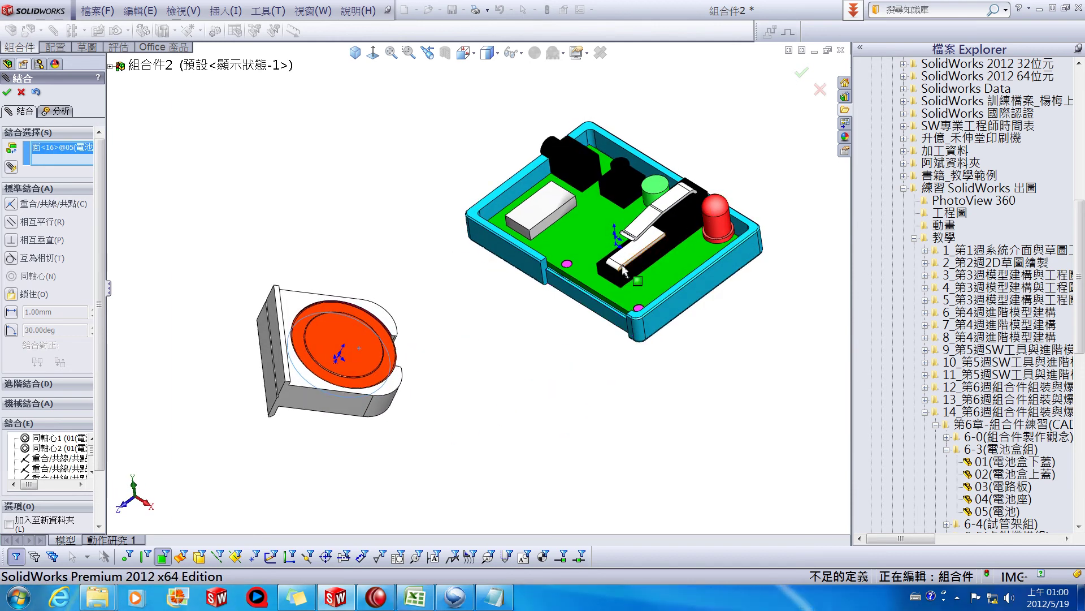
click(627, 269)
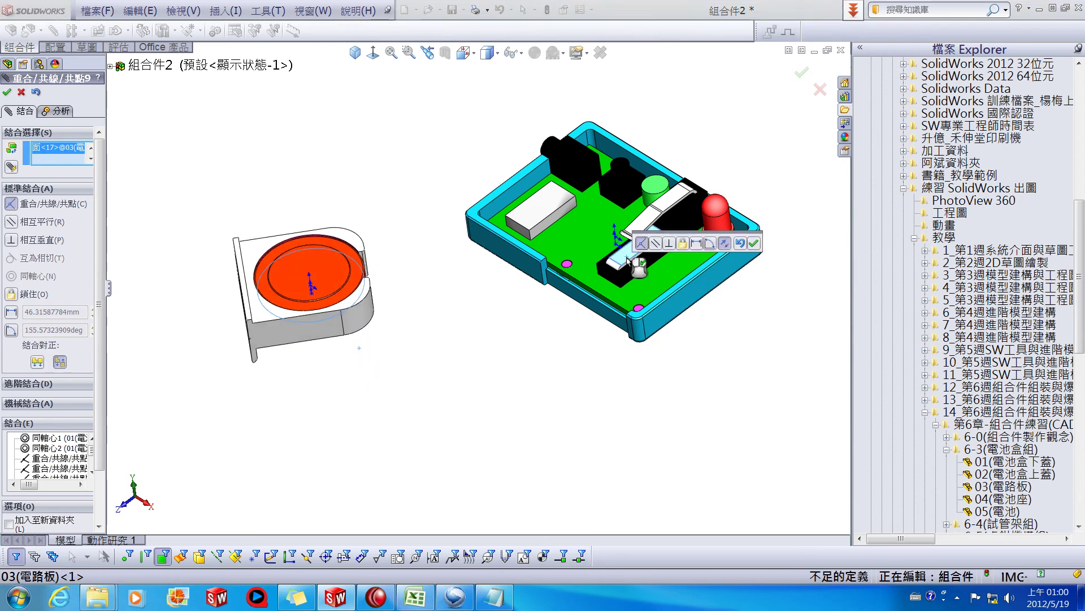
key(Return)
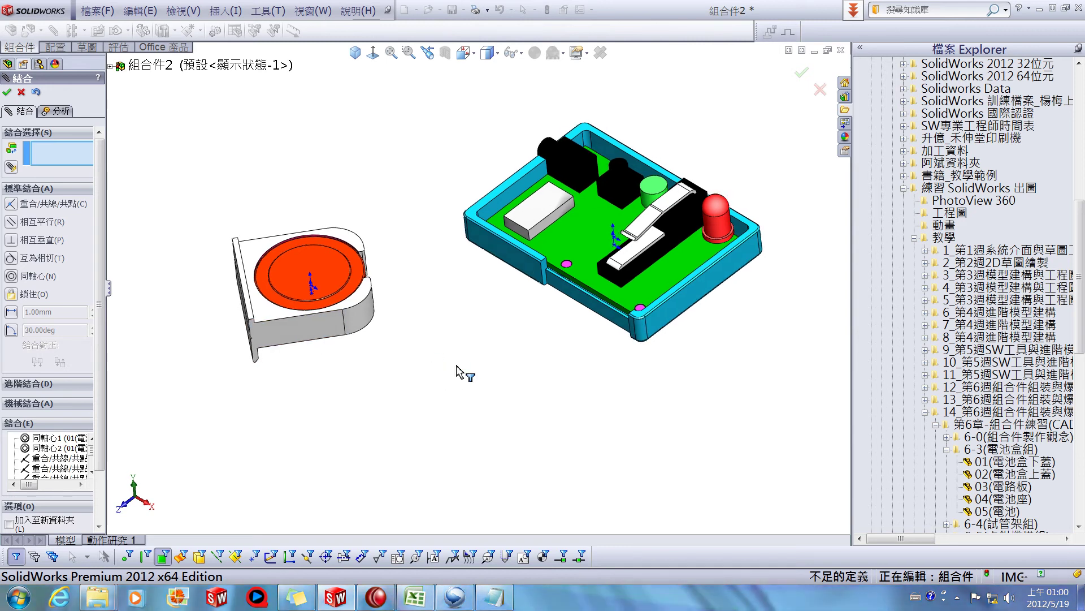
- Mate a battery-holder side face coincident with a lower-box face
click(331, 339)
middle_drag(380, 329, 556, 339)
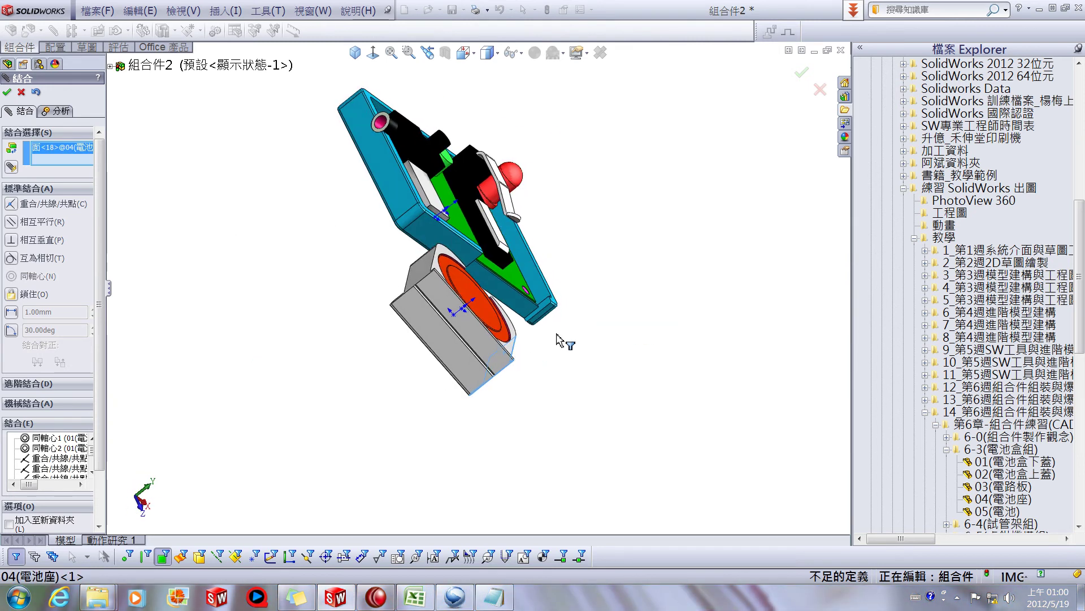
scroll(557, 339, down, 5)
click(519, 263)
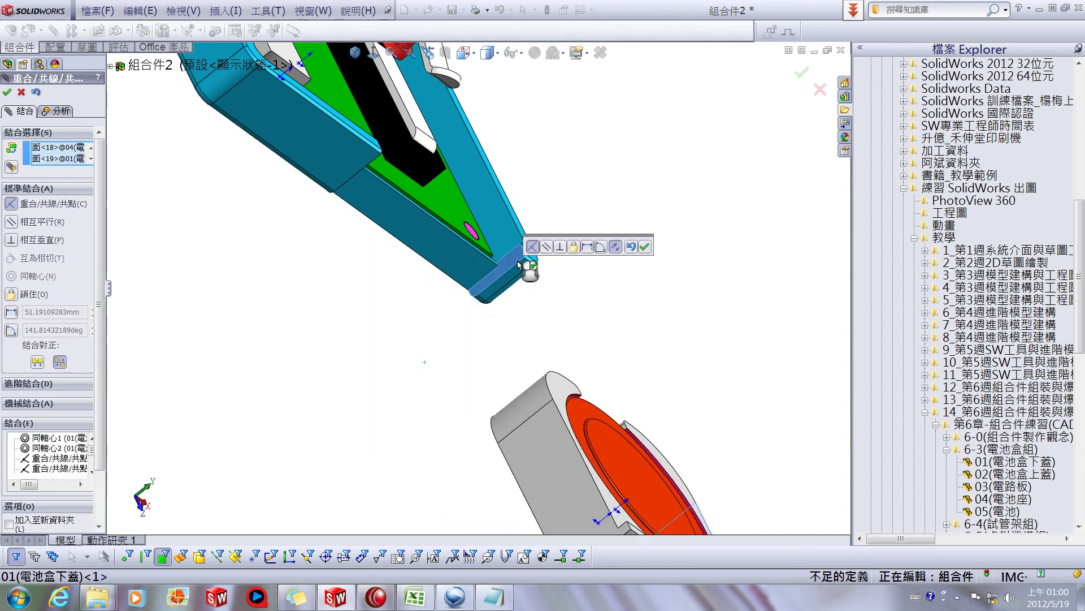
key(Return)
scroll(554, 300, up, 3)
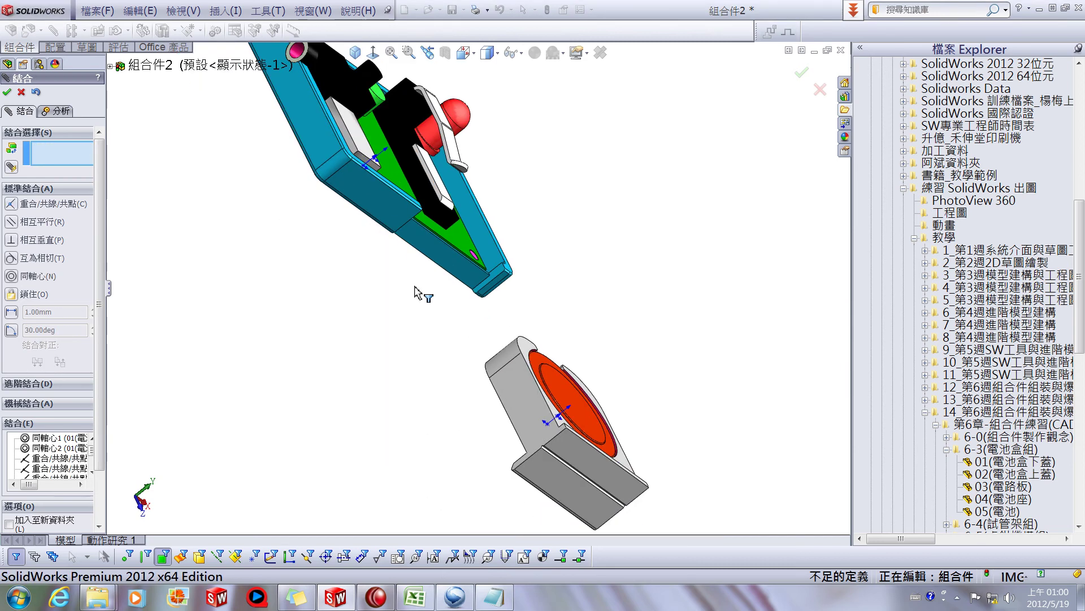
- Seat the holder's bottom face coincident with another lower-box face
click(451, 264)
mouse_move(635, 336)
middle_down()
mouse_move(474, 204)
mouse_move(222, 309)
middle_up()
scroll(221, 308, down, 2)
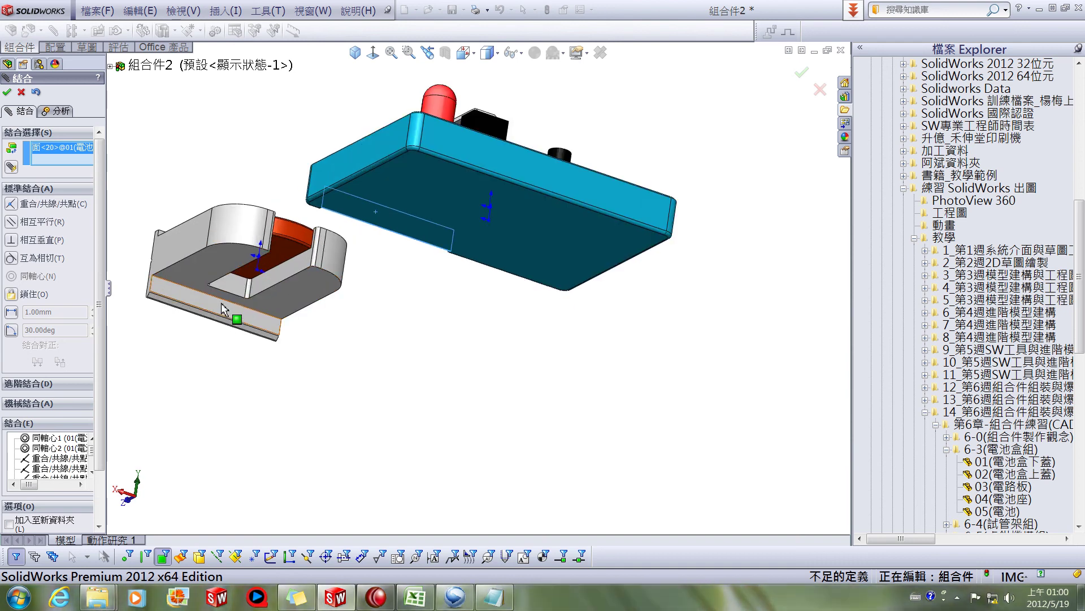
click(222, 304)
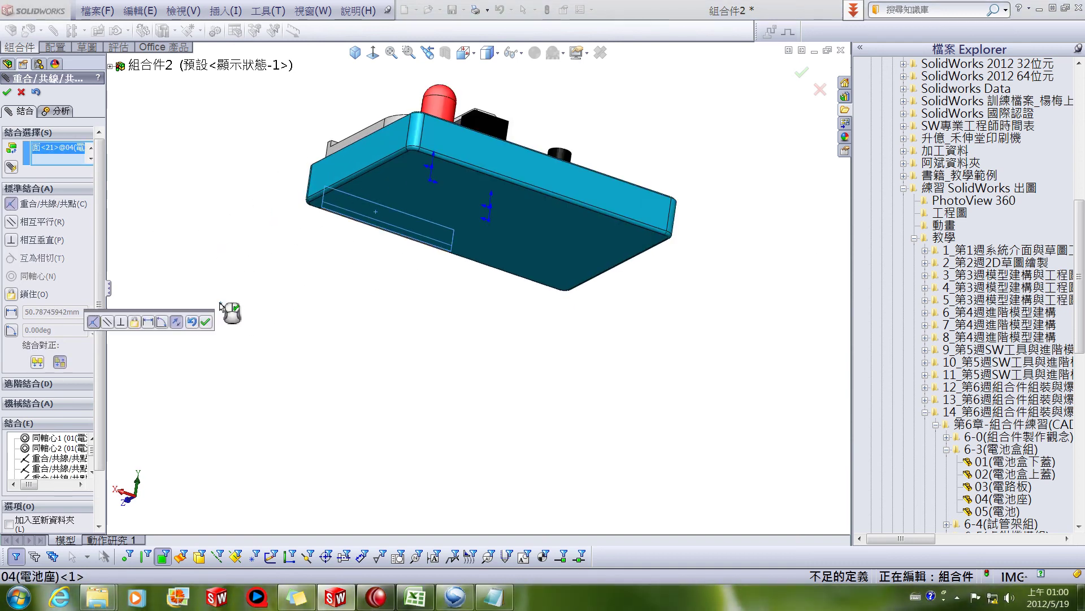
key(Return)
- Close the Mate PropertyManager and view the assembly in Isometric, zoomed out
click(7, 92)
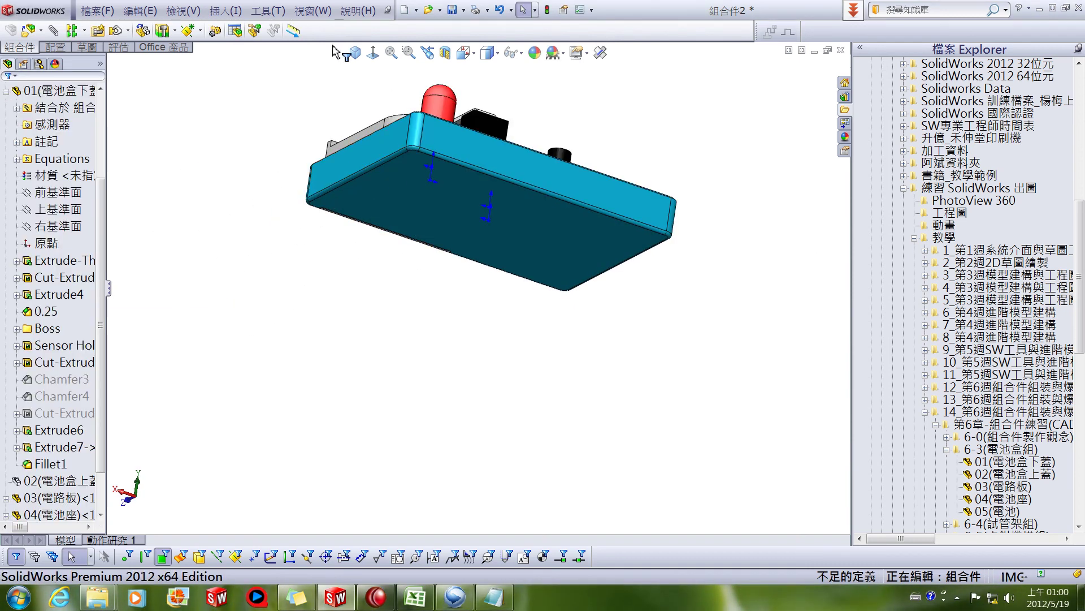
middle_drag(356, 147, 363, 202)
key(ctrl+7)
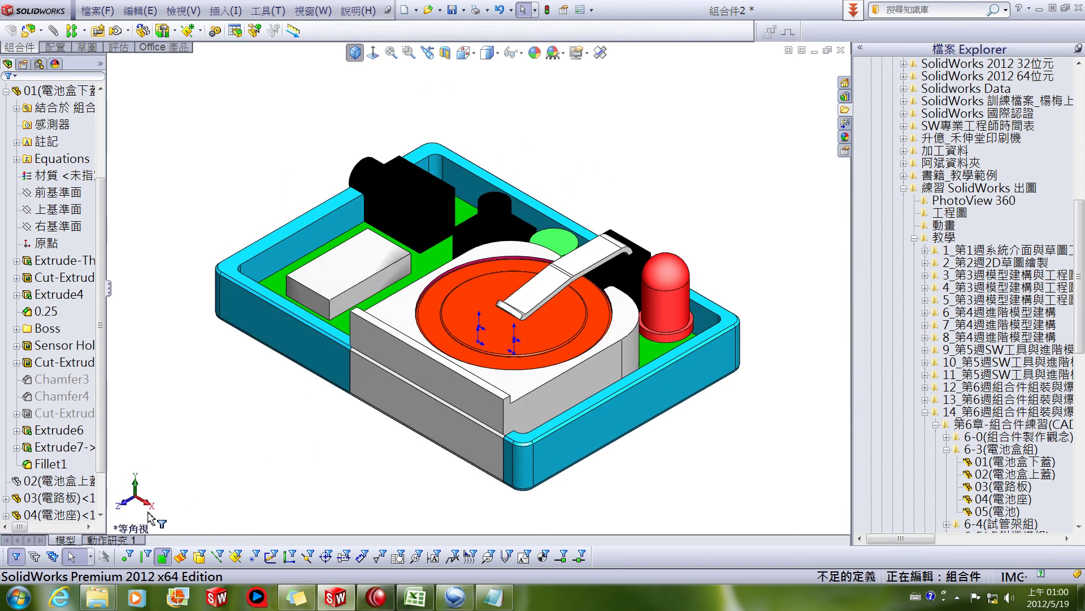
key(z)
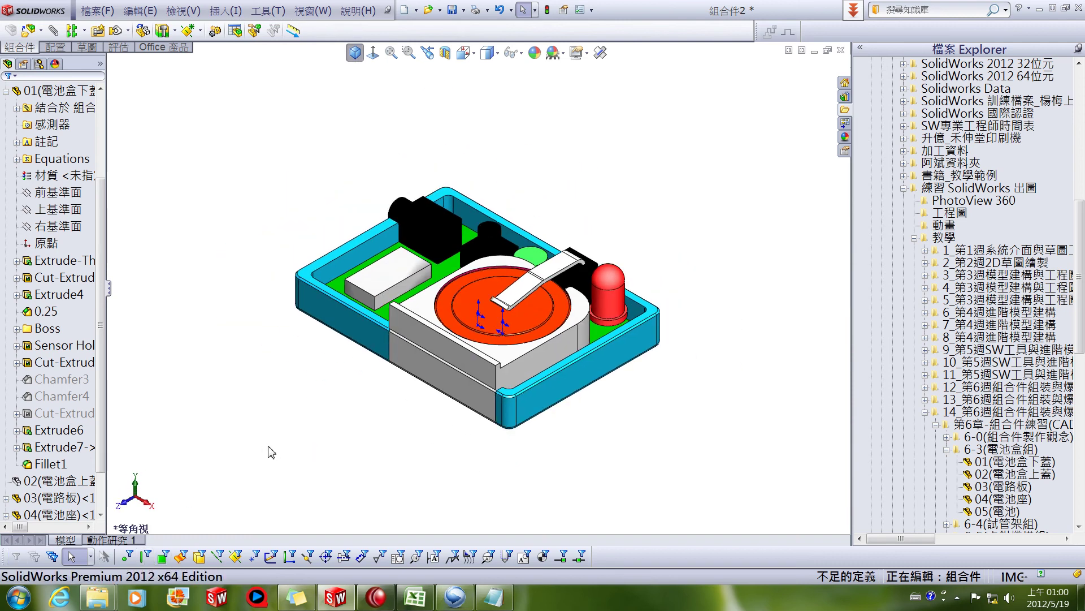
key(z)
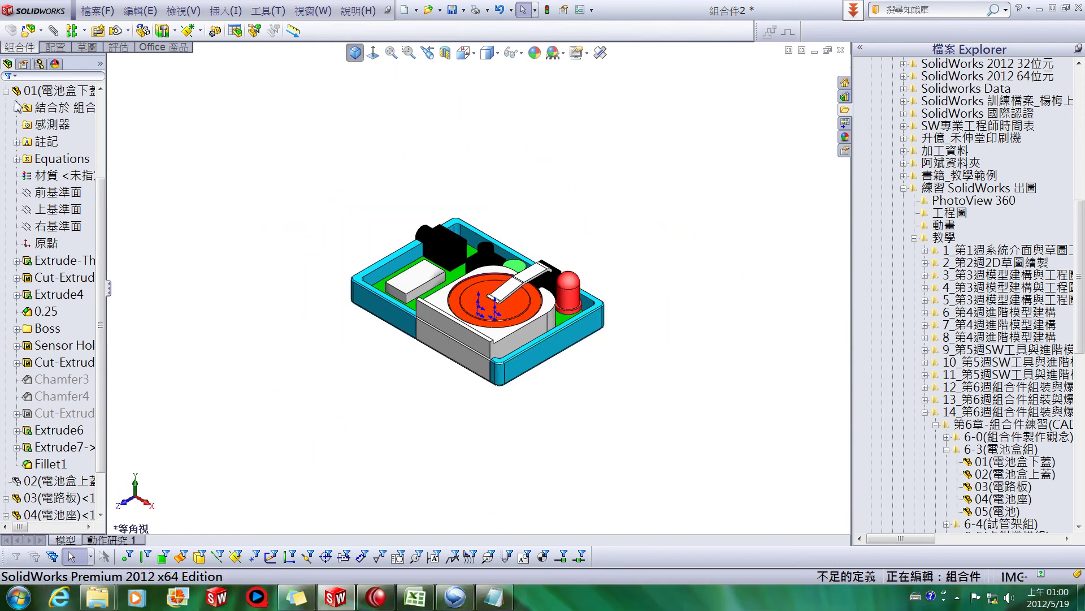
- Expand the display pane and show the hidden lid 02(電池盒上蓋) again
click(5, 91)
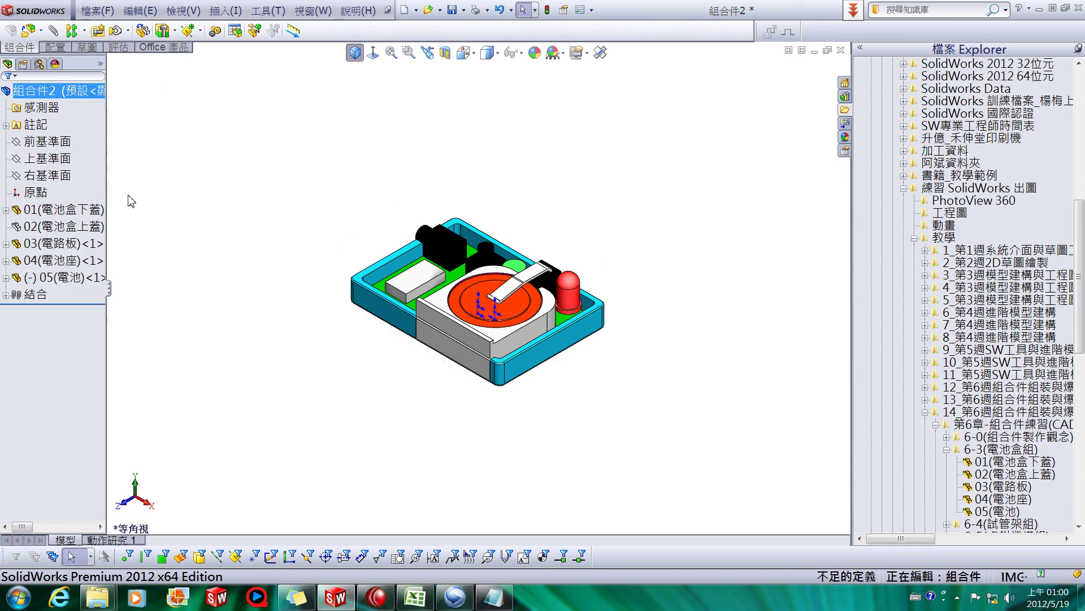
click(101, 64)
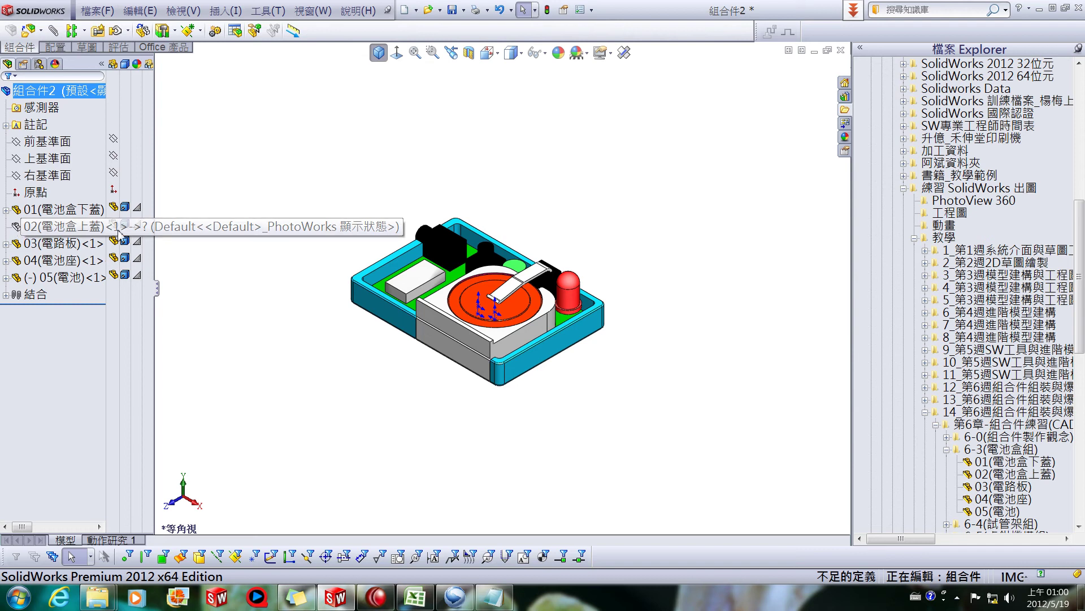
click(99, 226)
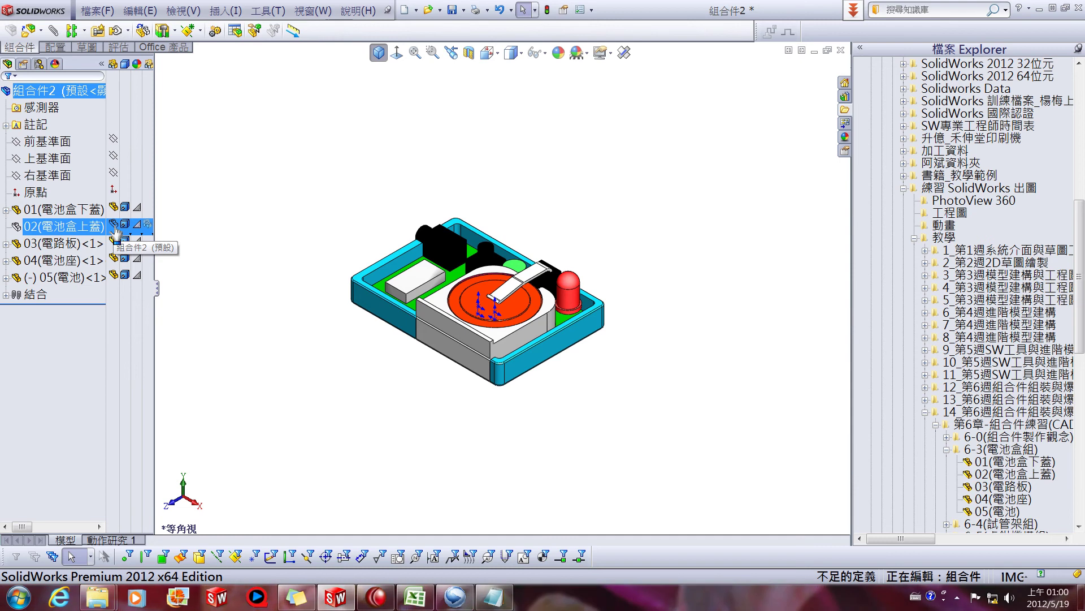
click(115, 226)
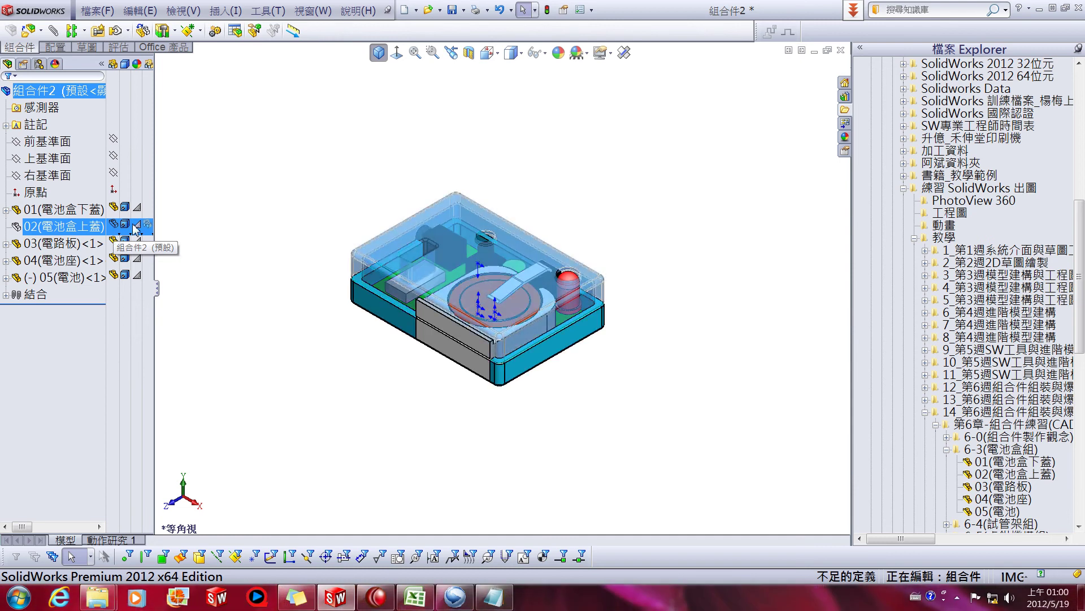
click(235, 259)
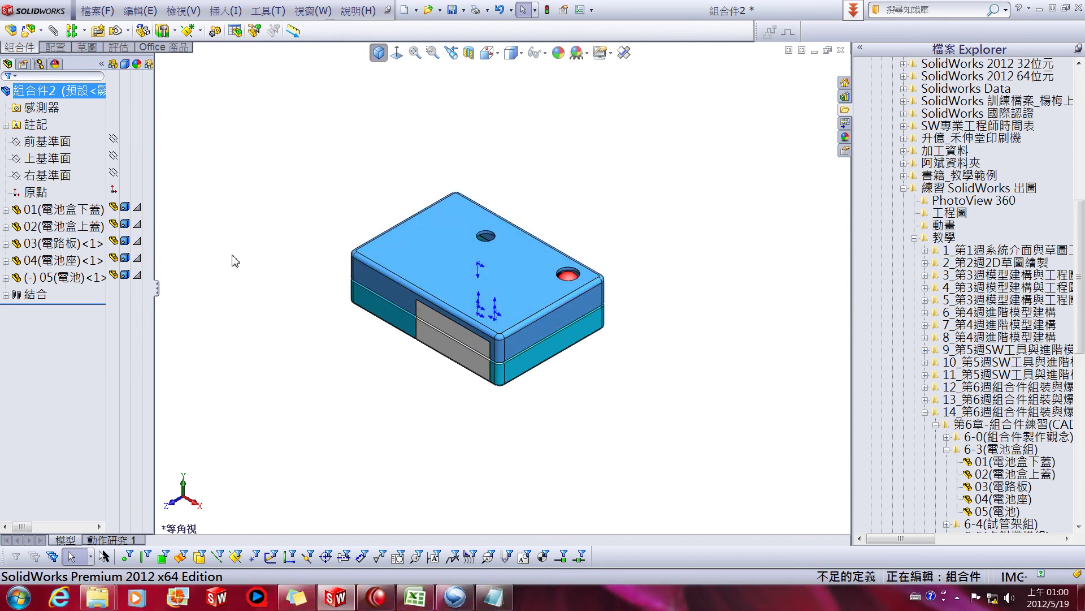
- Toggle the lid's visibility off and on, then make it transparent and opaque again
click(113, 227)
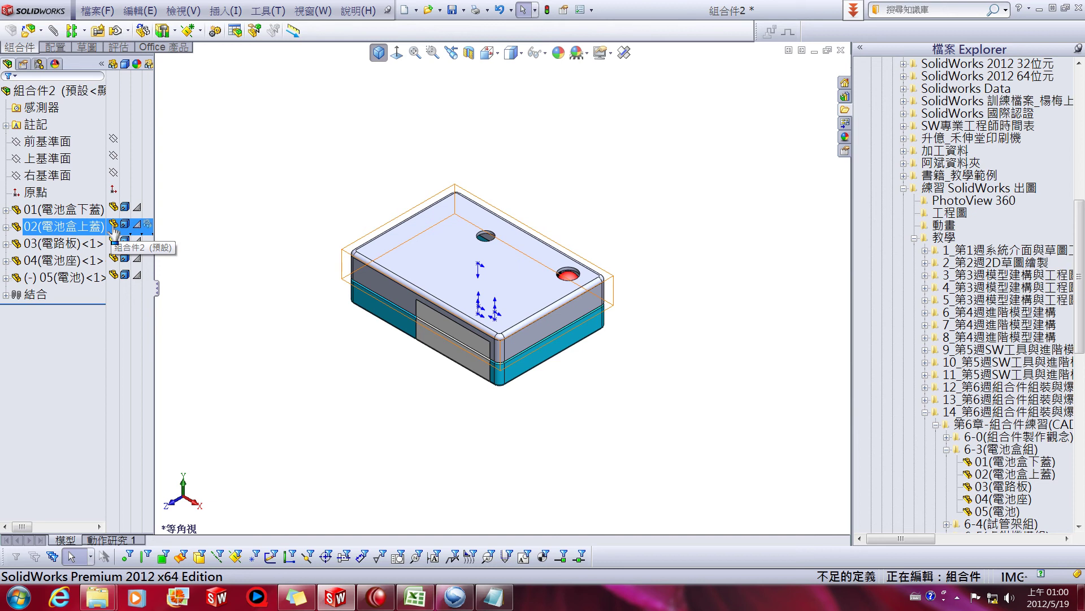
click(114, 229)
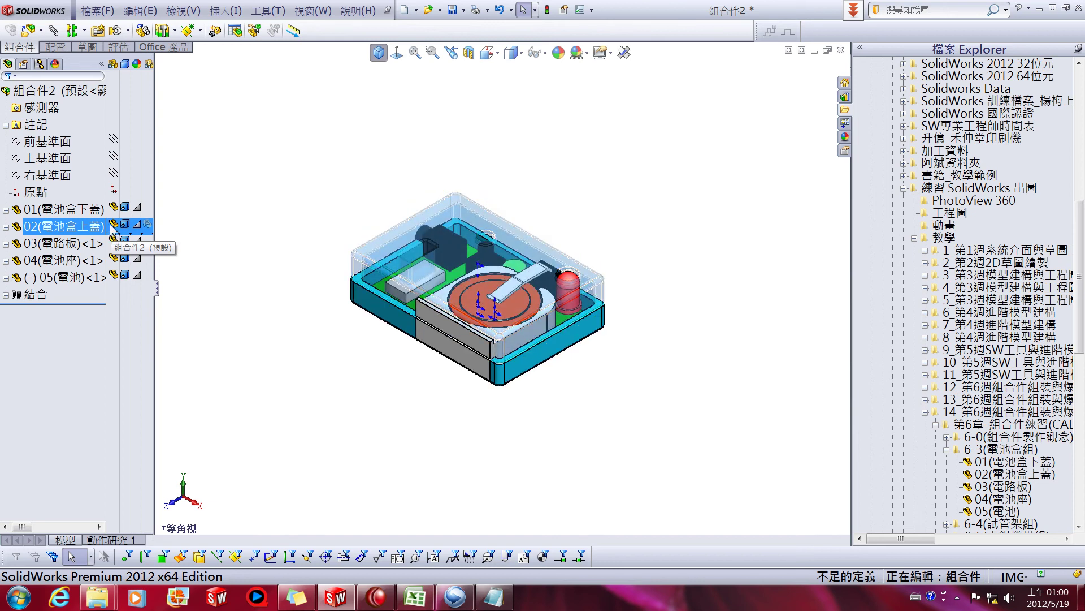
click(113, 229)
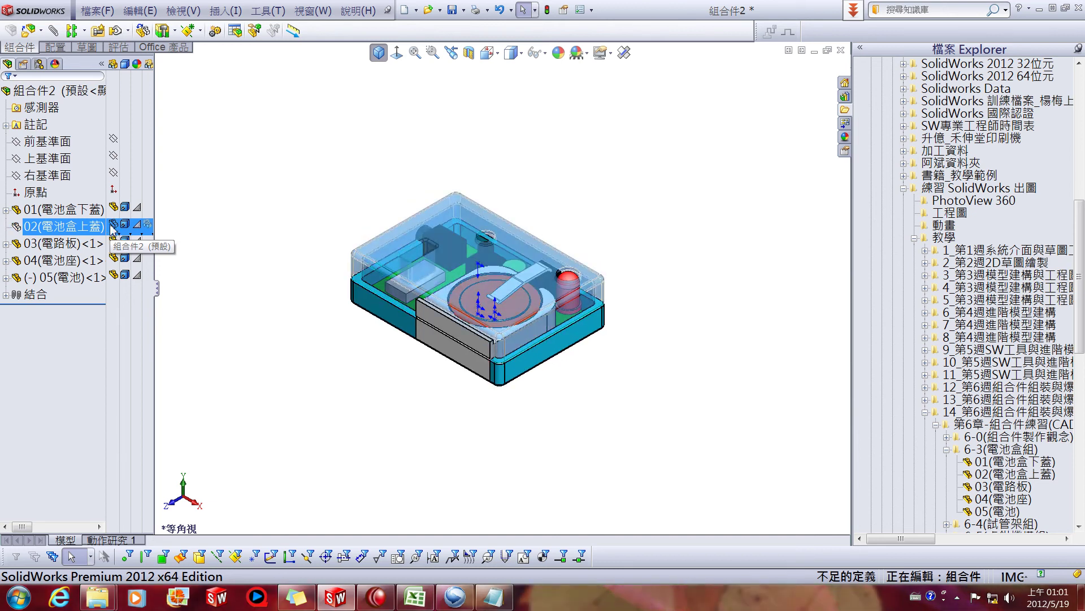
click(147, 225)
click(211, 296)
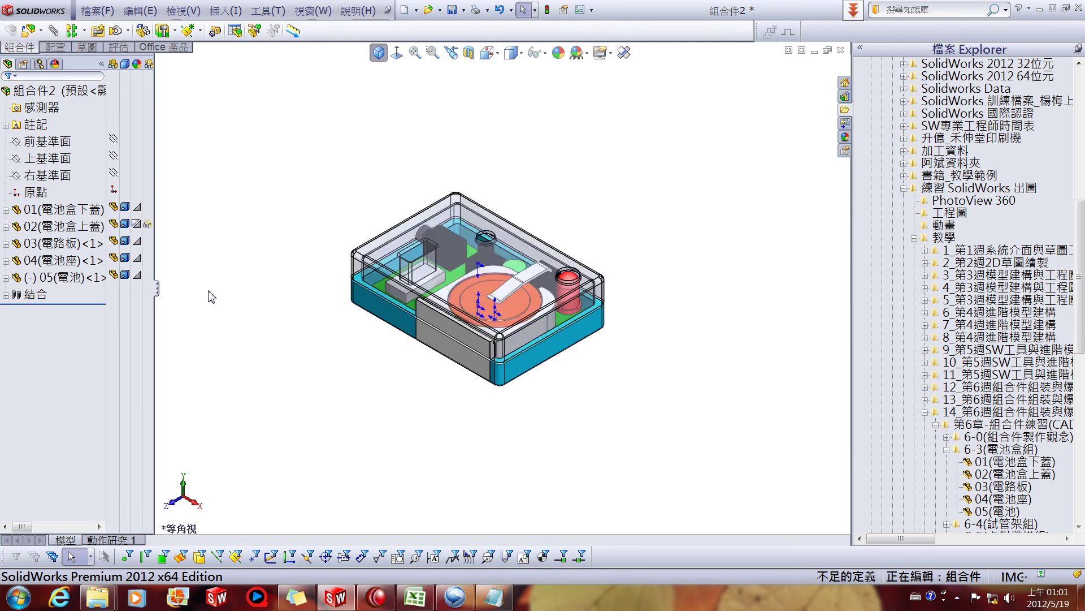
click(147, 225)
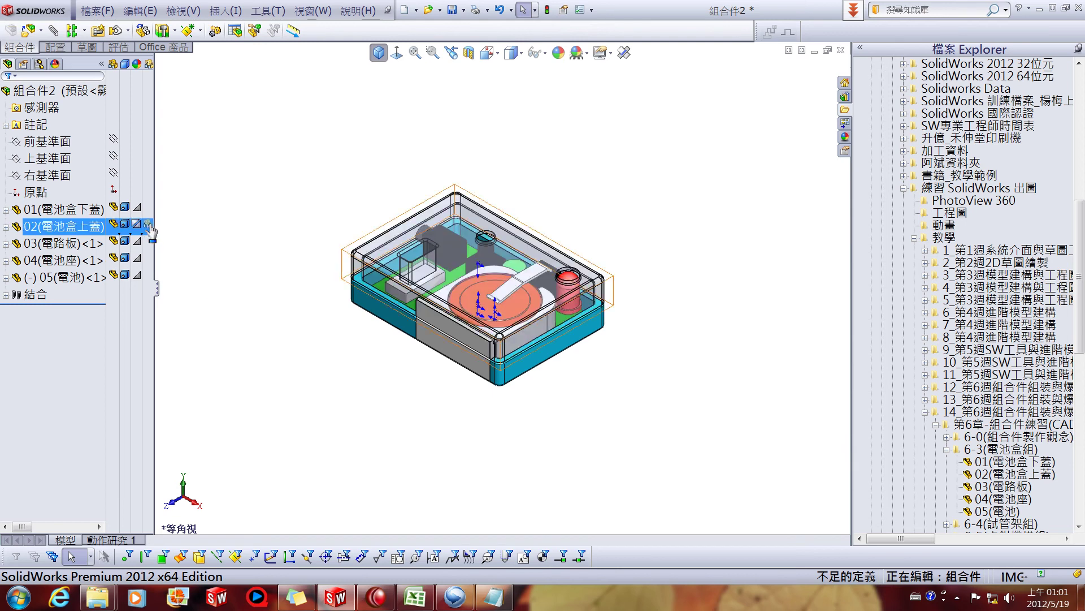
- Set the lid's display mode to Hidden Lines Visible, then back to Default
click(124, 227)
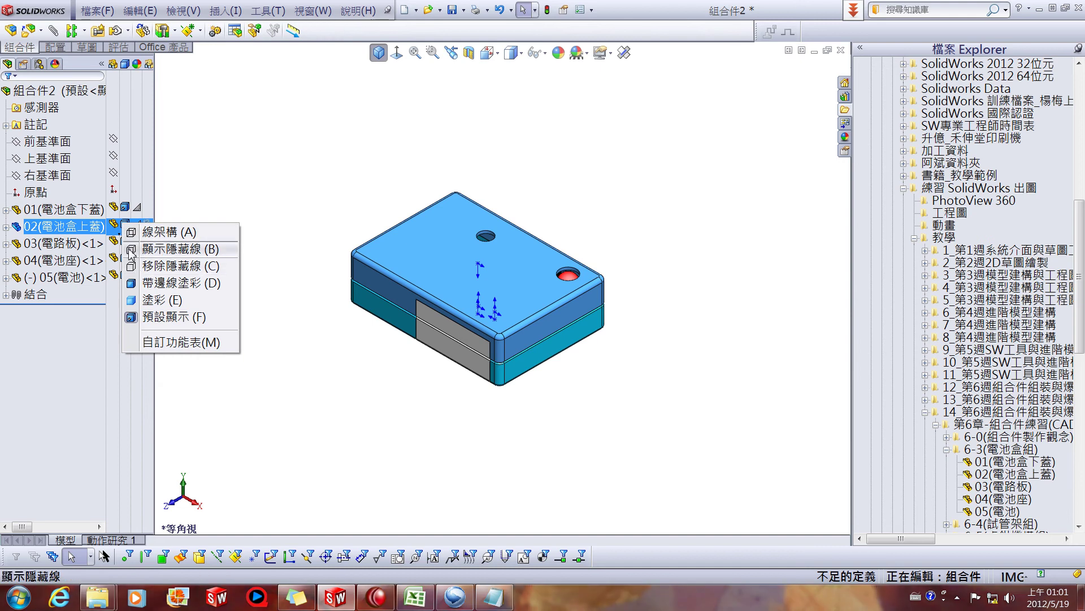
click(131, 252)
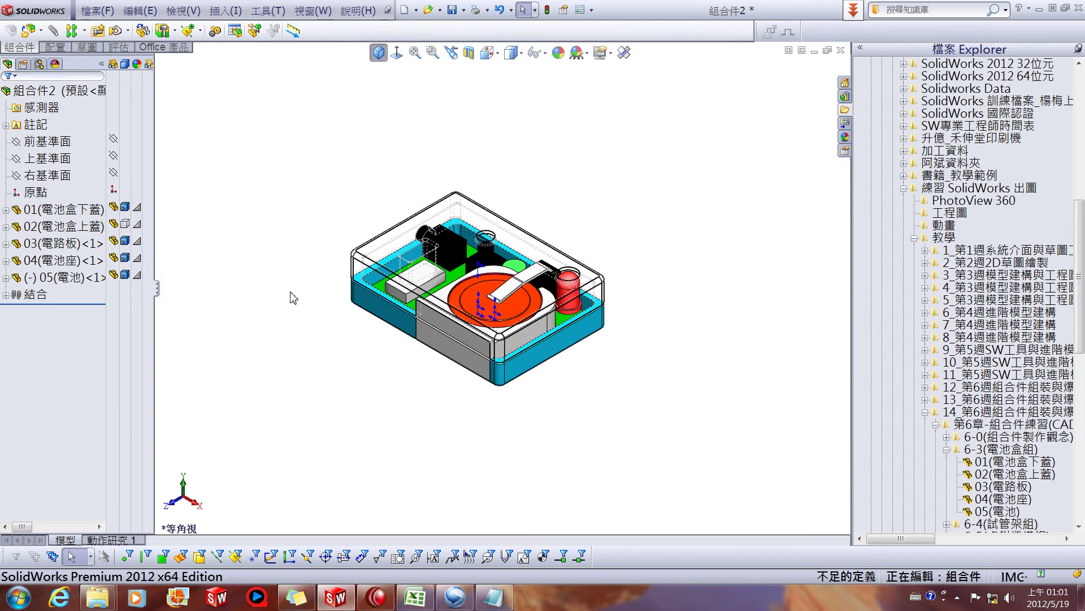
click(125, 225)
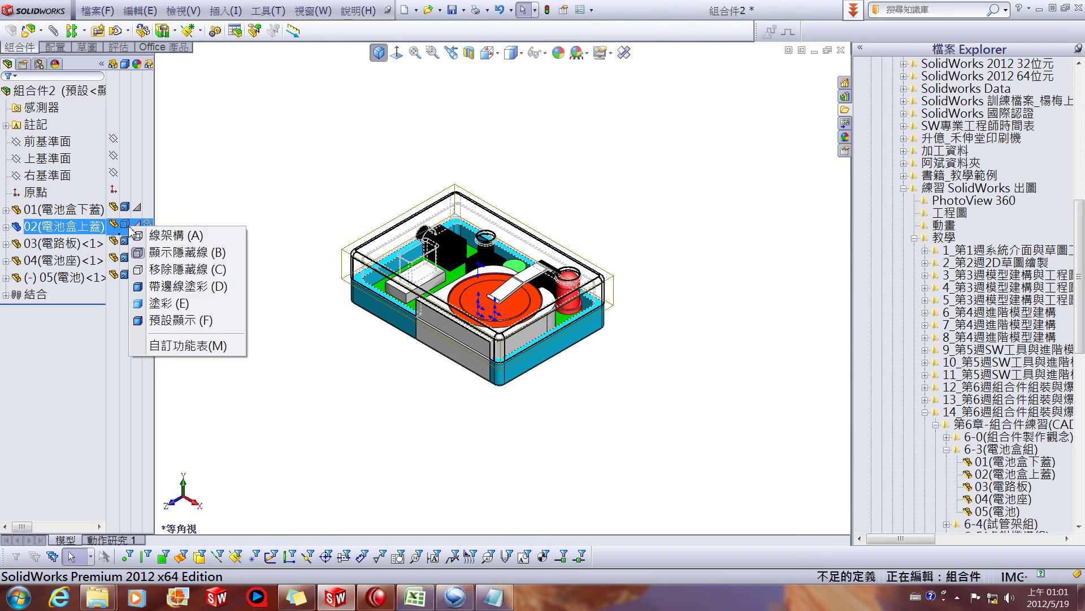
click(146, 320)
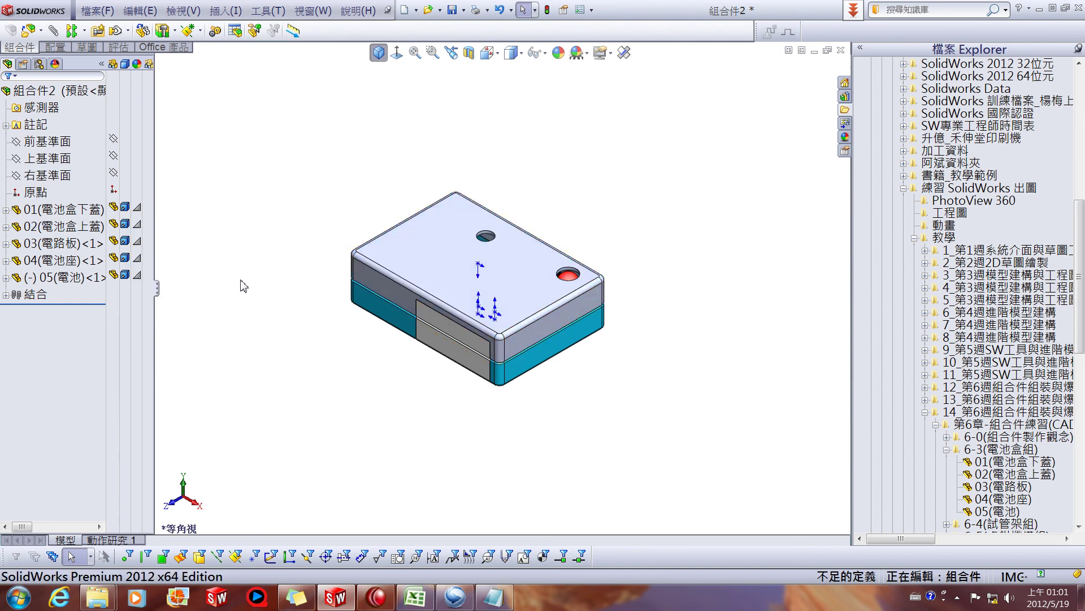
click(102, 64)
click(117, 48)
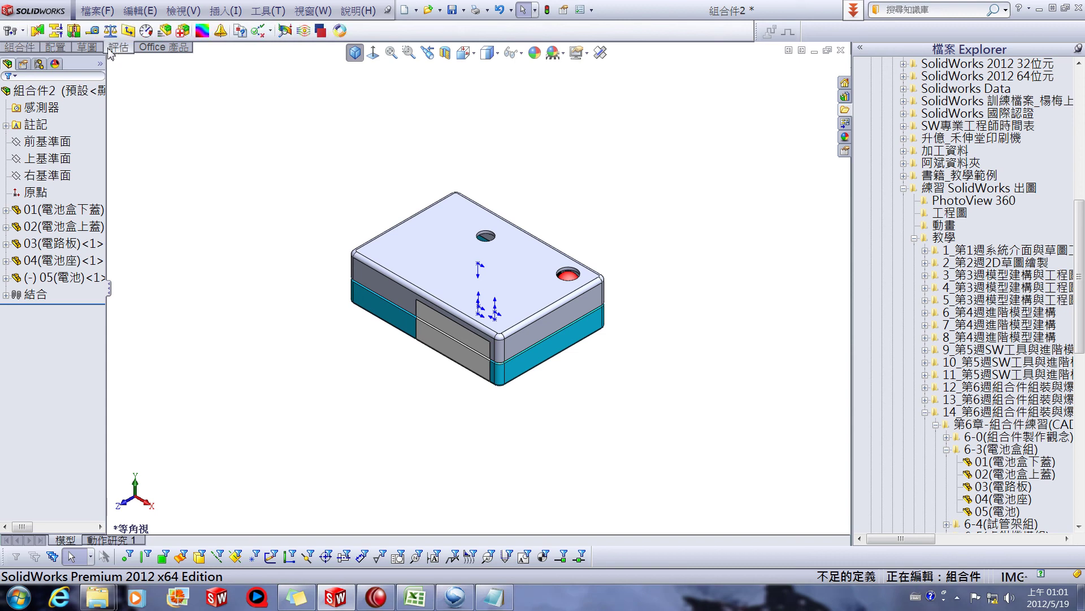
- Run Interference Detection on the whole assembly, confirm 無干涉, and close it
click(42, 34)
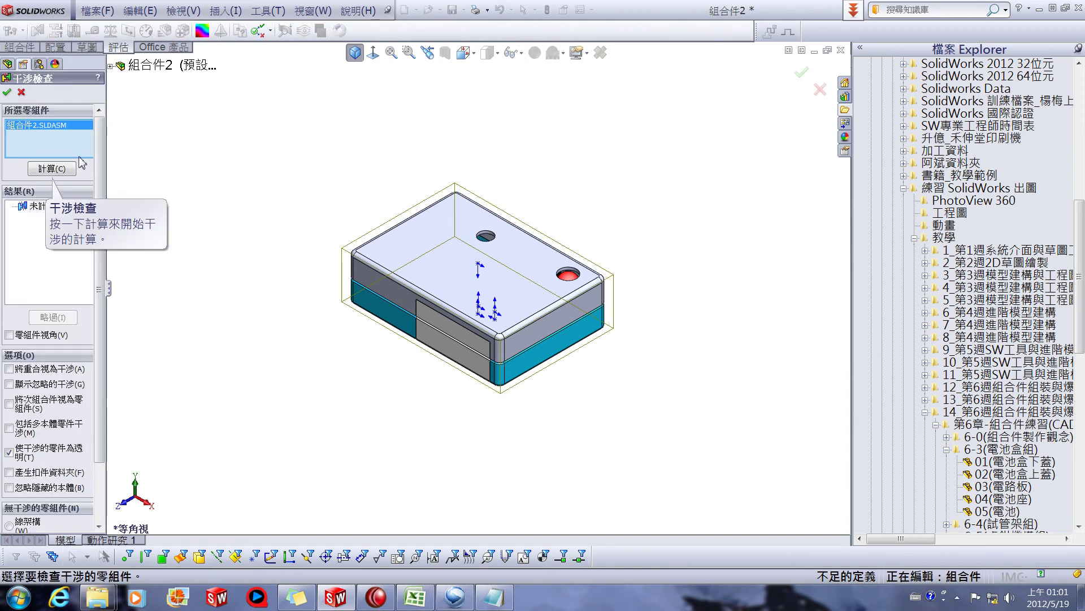
click(62, 174)
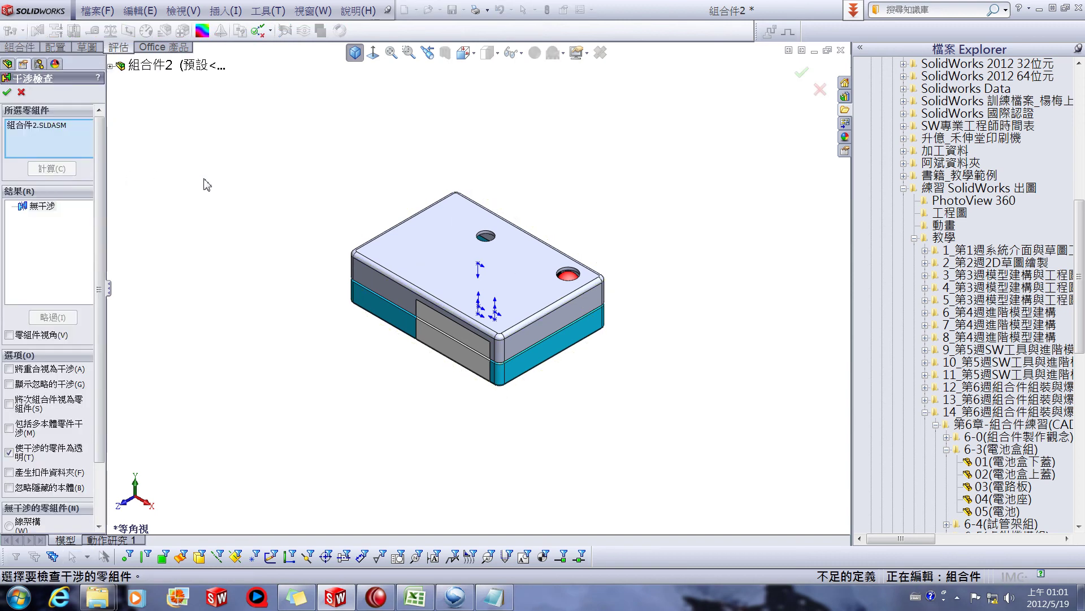
click(7, 92)
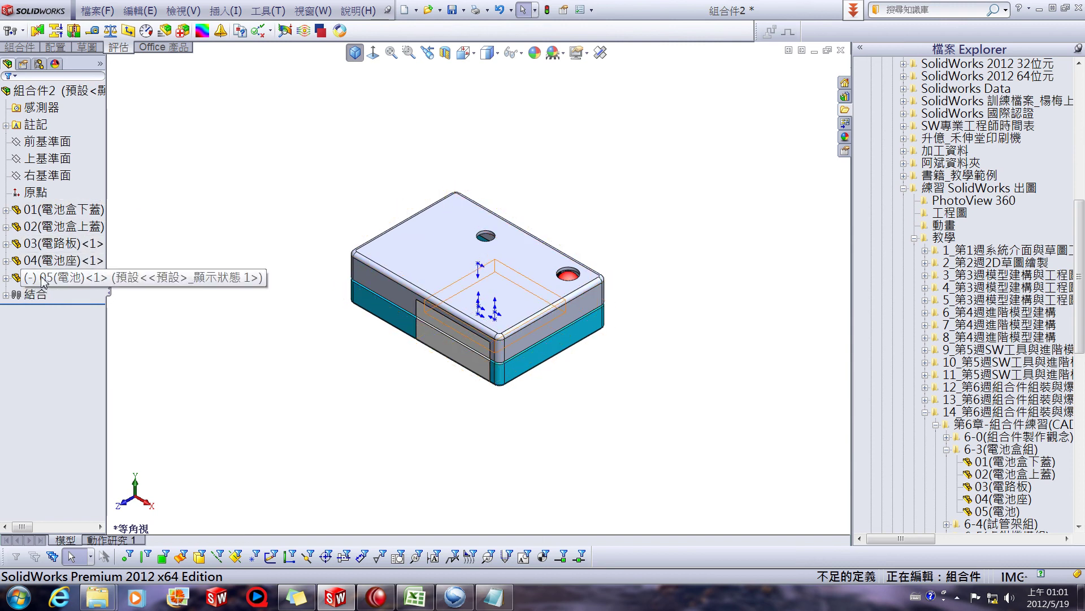
- Review the mates in 05(電池)'s 結合於 folder, collapse it, and return to the Assembly tab
click(6, 278)
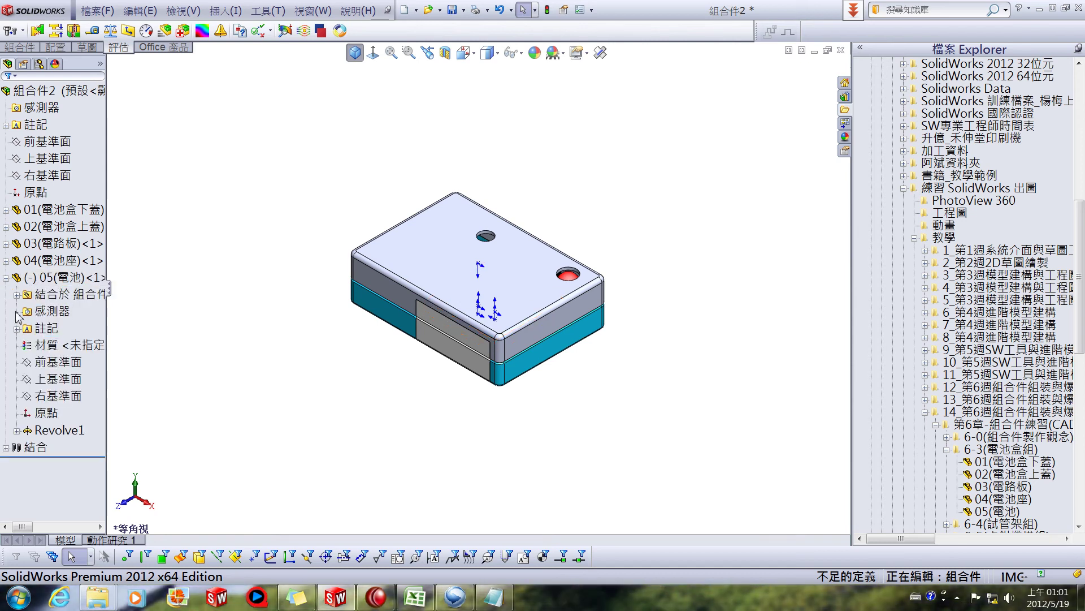
click(18, 295)
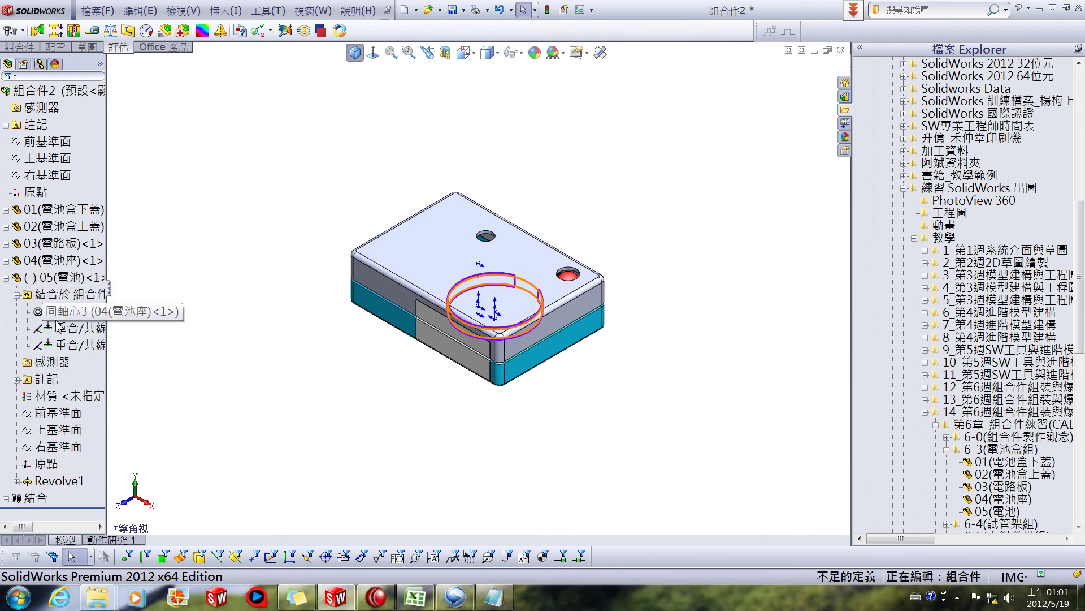
click(6, 278)
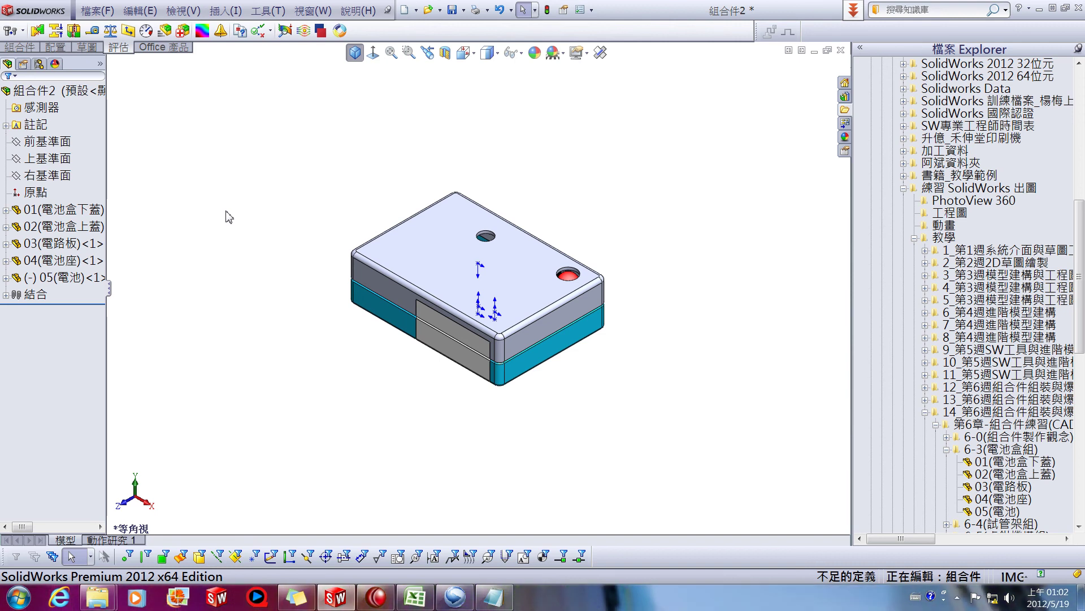
click(20, 47)
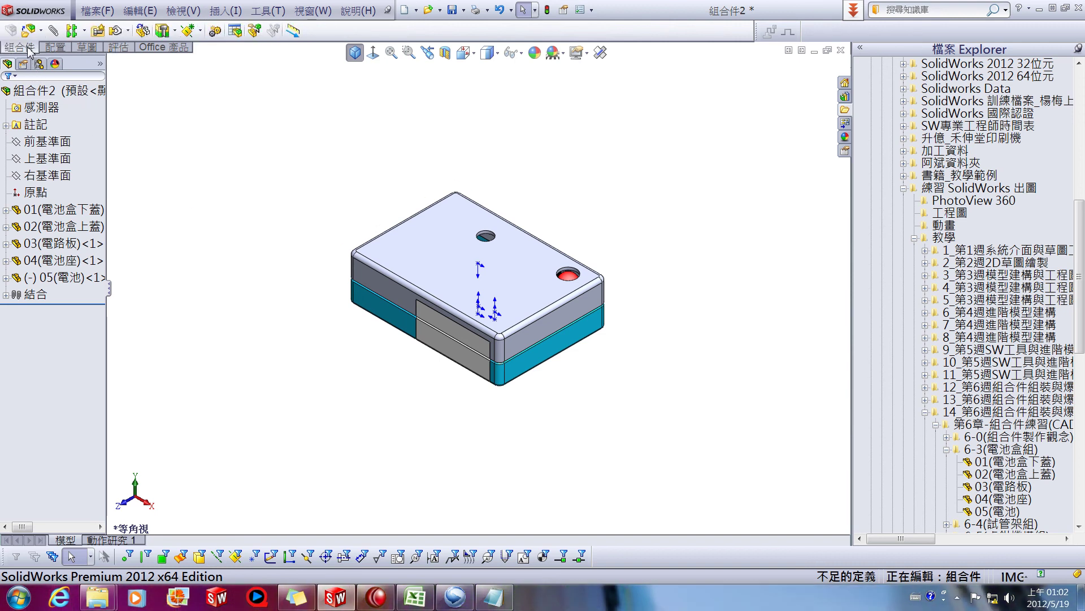
- Show the configurations panel widened and start an exploded view with all components selected
click(38, 64)
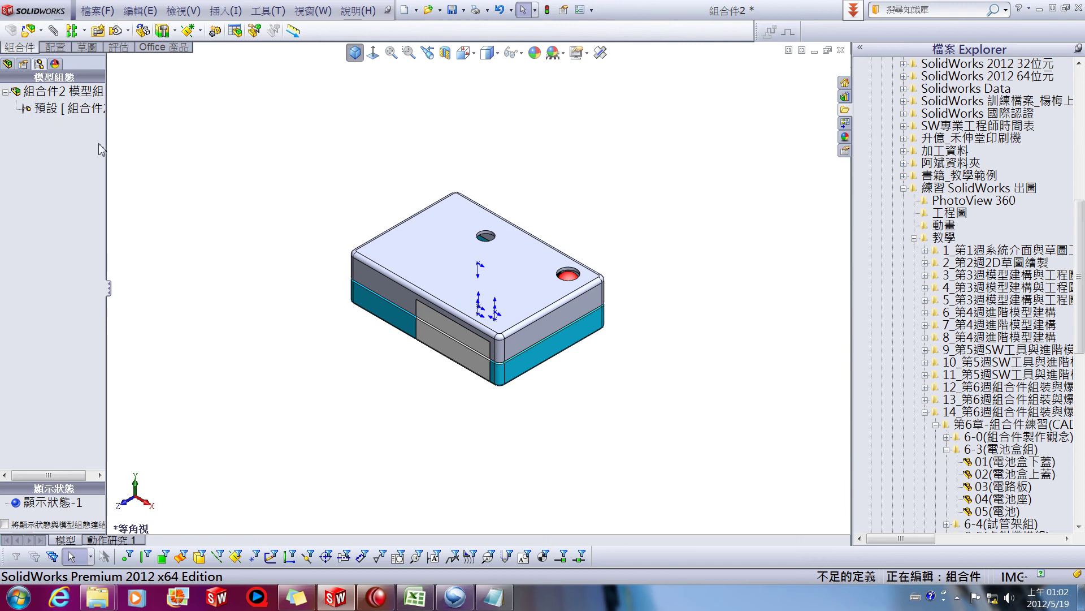
drag(107, 144, 187, 146)
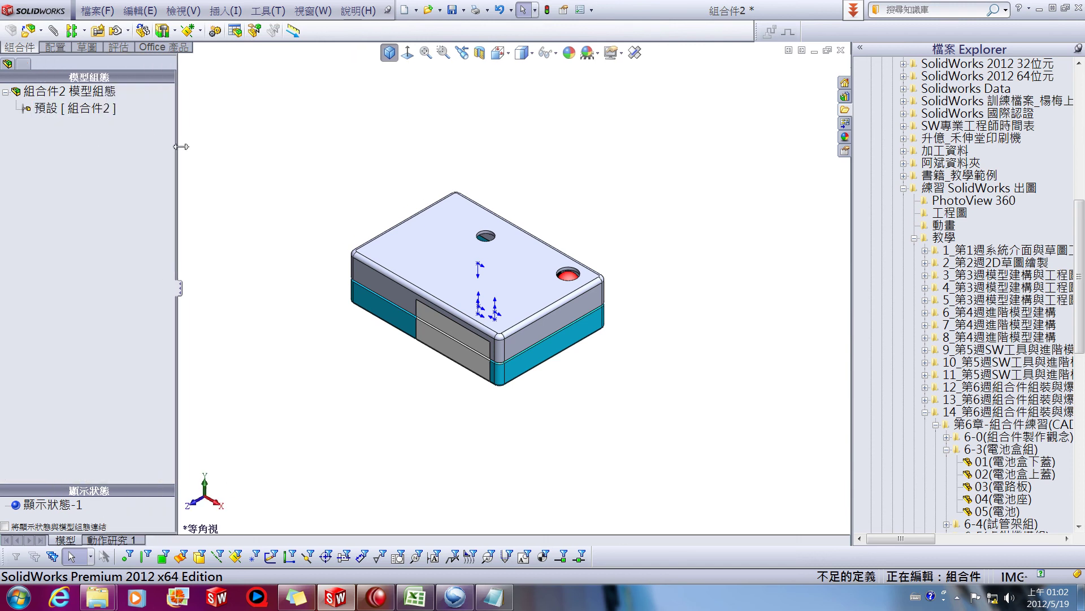
click(264, 35)
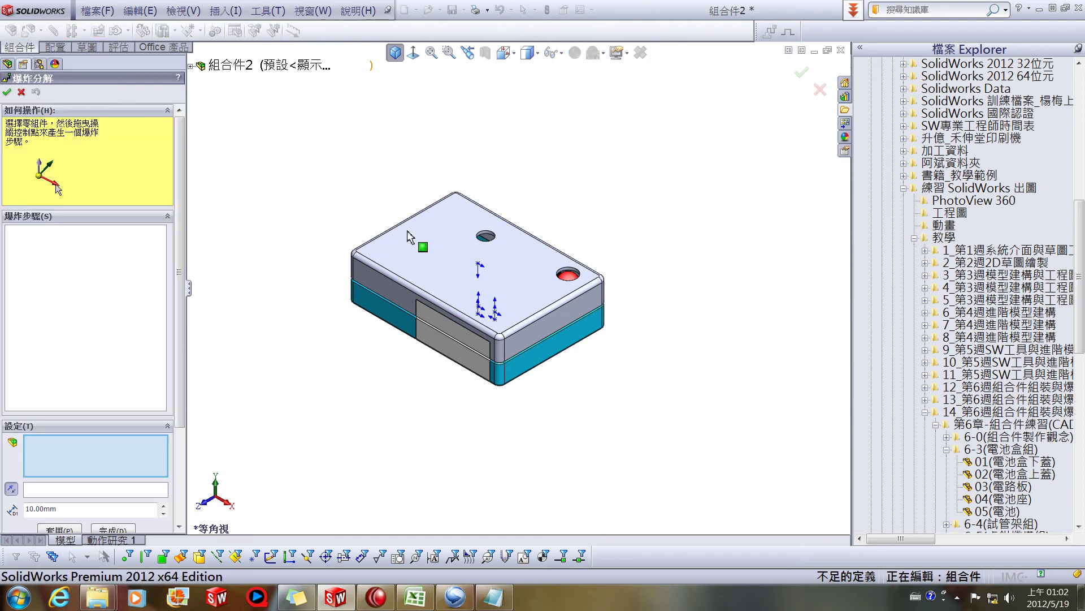
drag(663, 442, 287, 123)
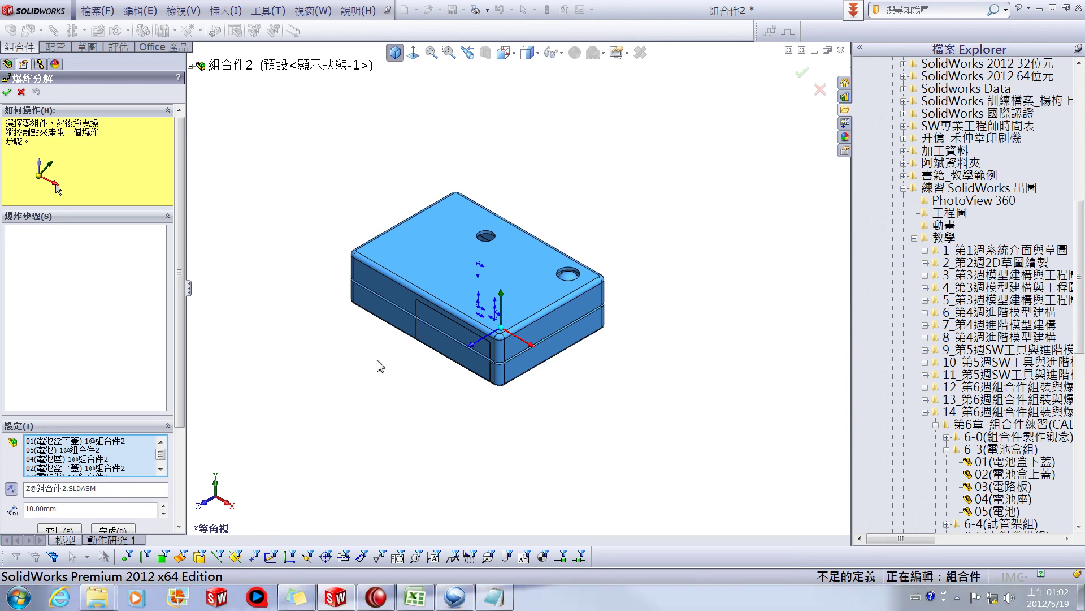
- Exclude the lower cover and lift the upper parts away from it
ctrl+click(401, 331)
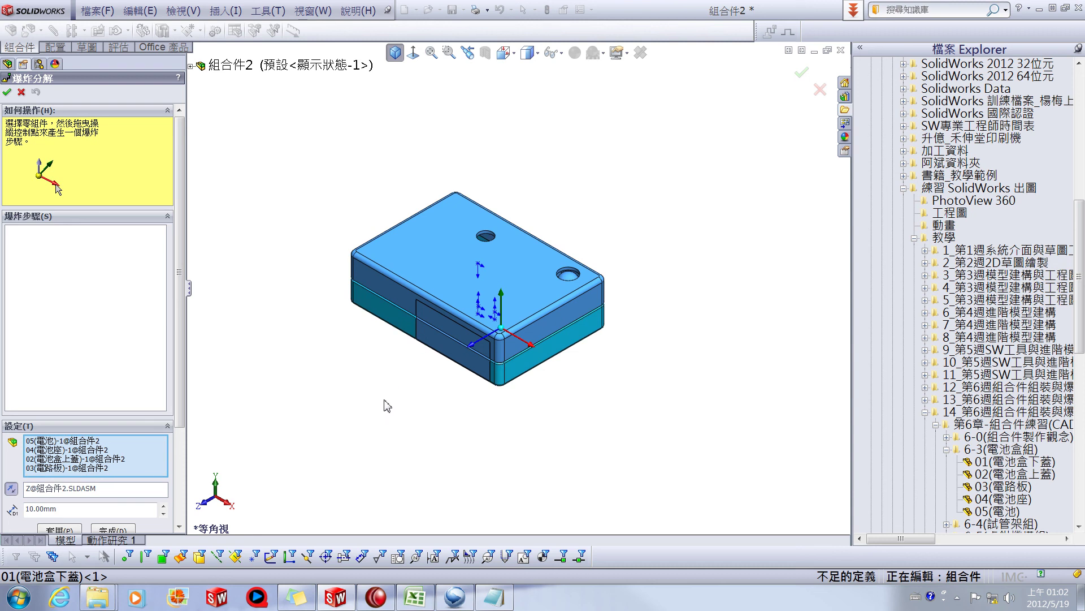
mouse_move(502, 293)
mouse_down()
mouse_move(531, 148)
mouse_move(533, 160)
mouse_move(547, 139)
mouse_up()
click(648, 232)
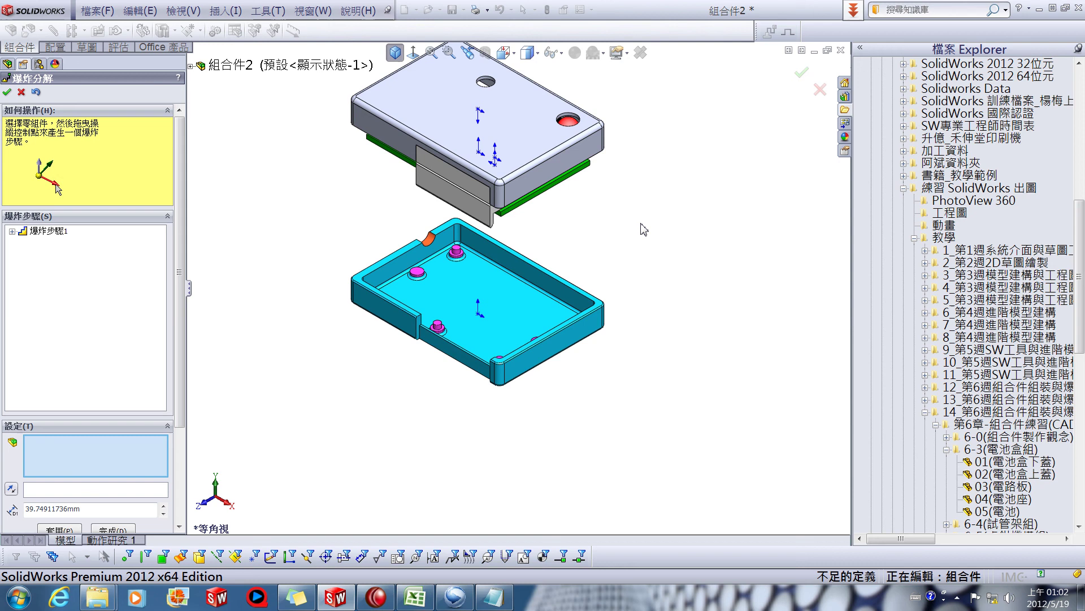
key(z)
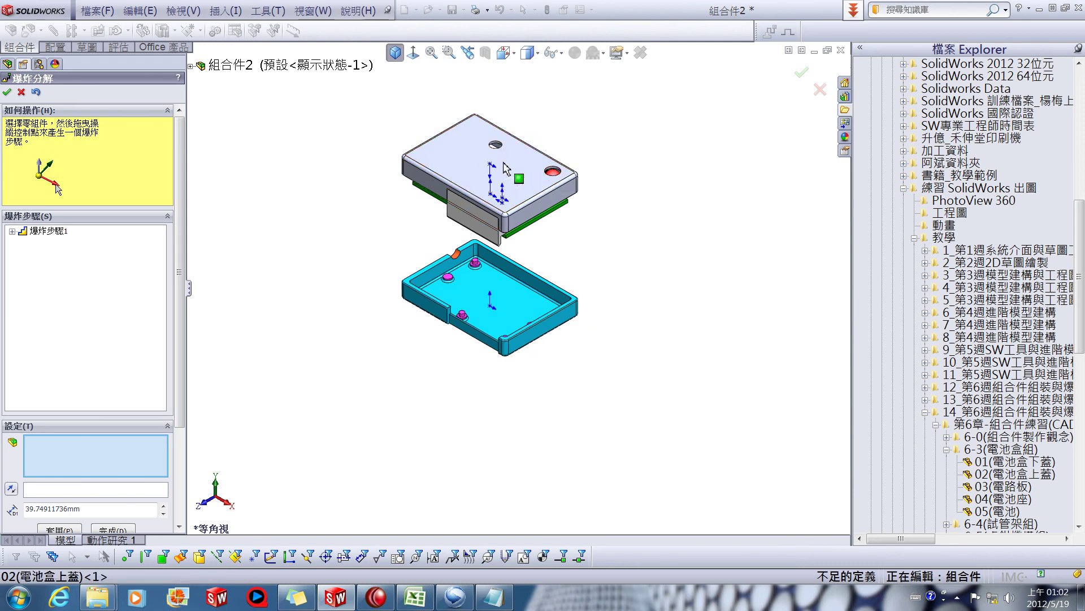
- Select the upper parts, remove and re-add the circuit board, then delete Explode Step1
click(505, 169)
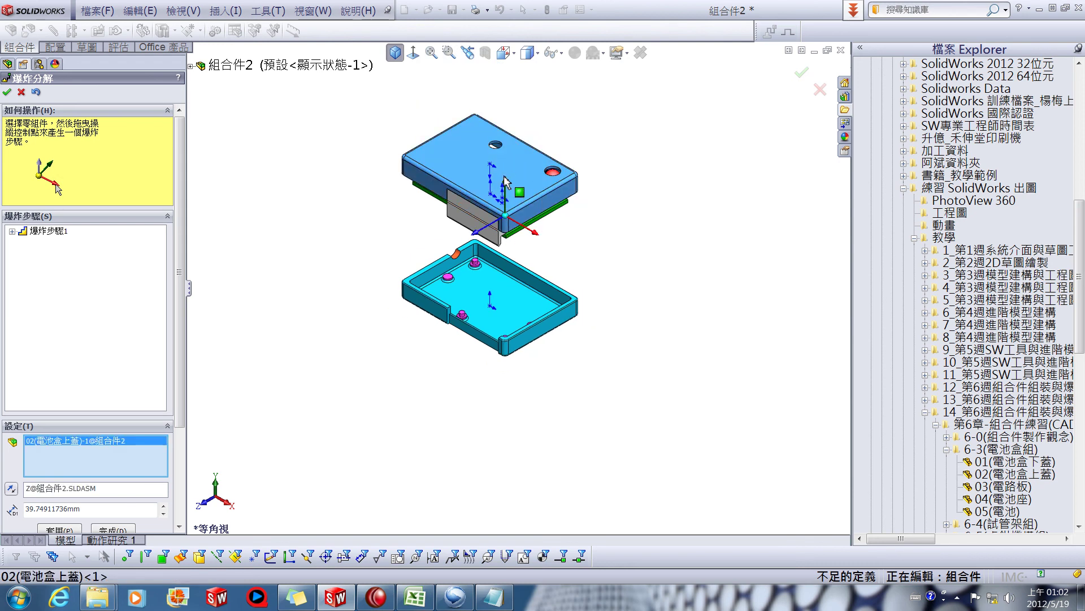
ctrl+click(518, 155)
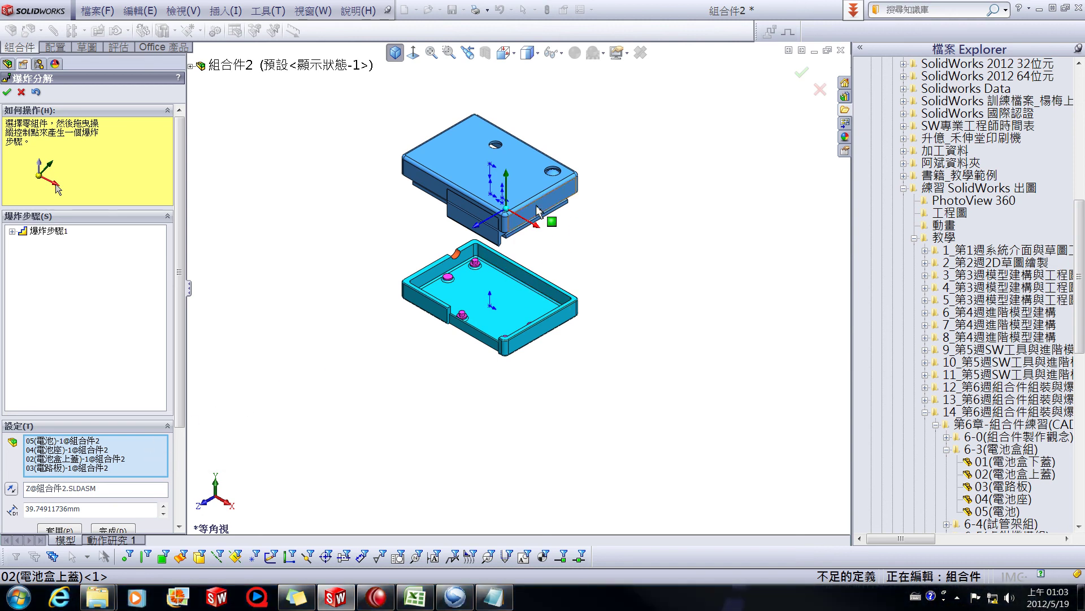
right_click(153, 469)
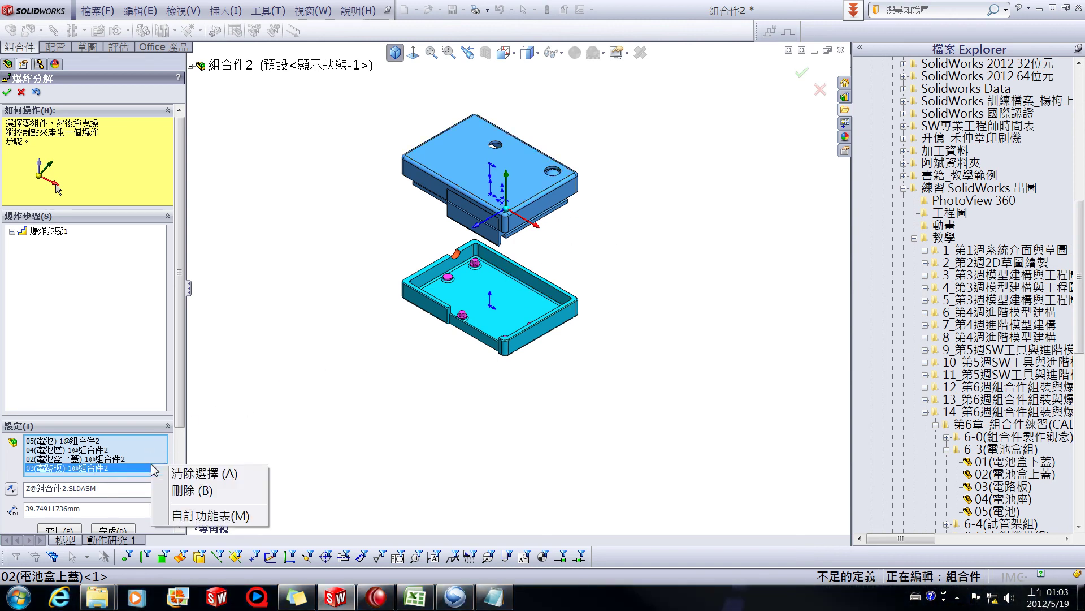
click(244, 485)
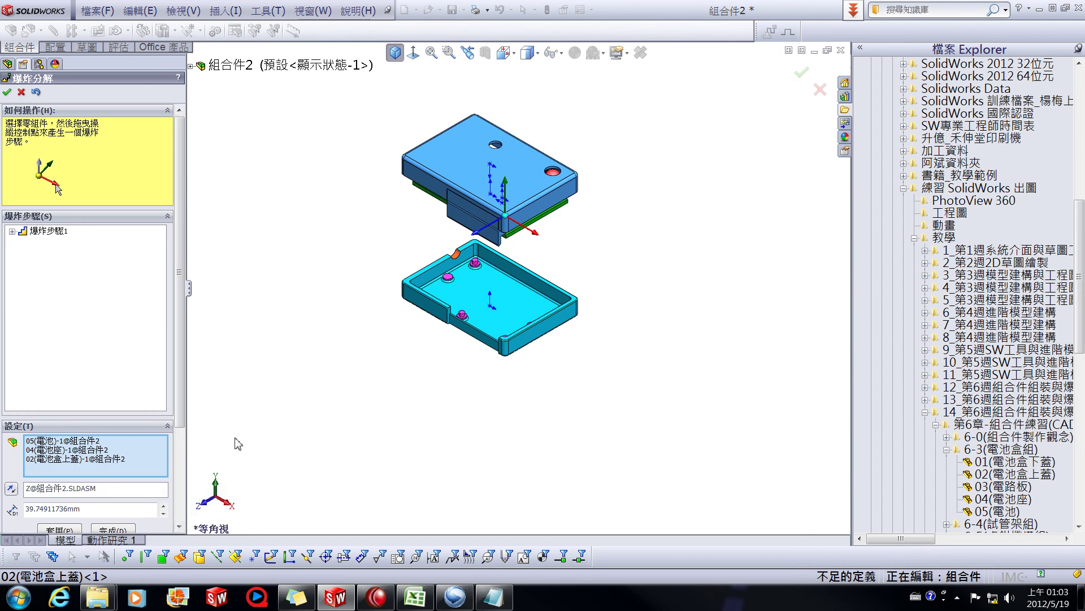
click(54, 234)
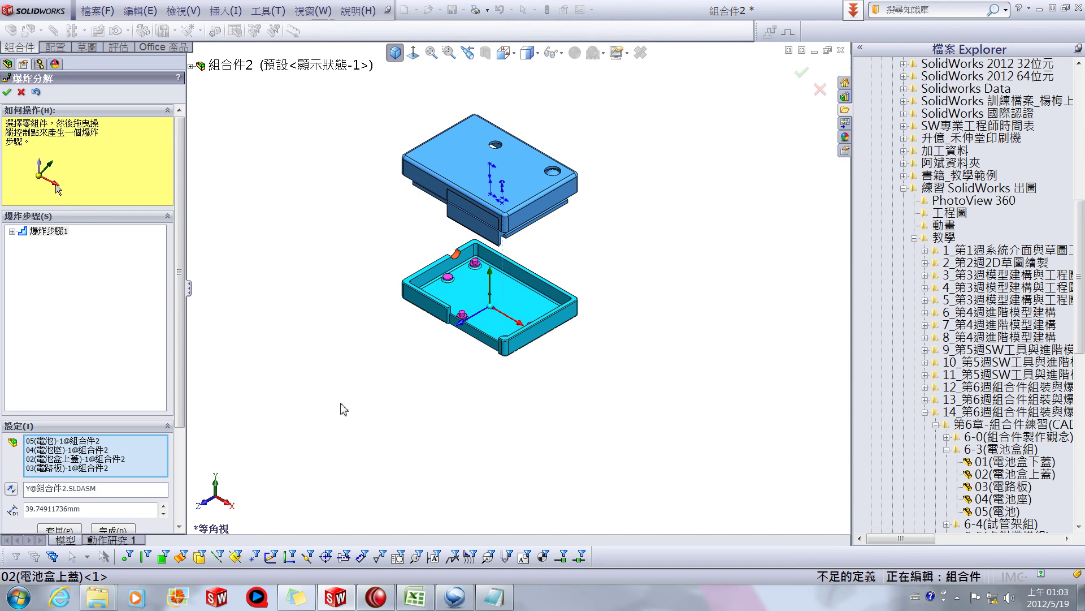
right_click(70, 278)
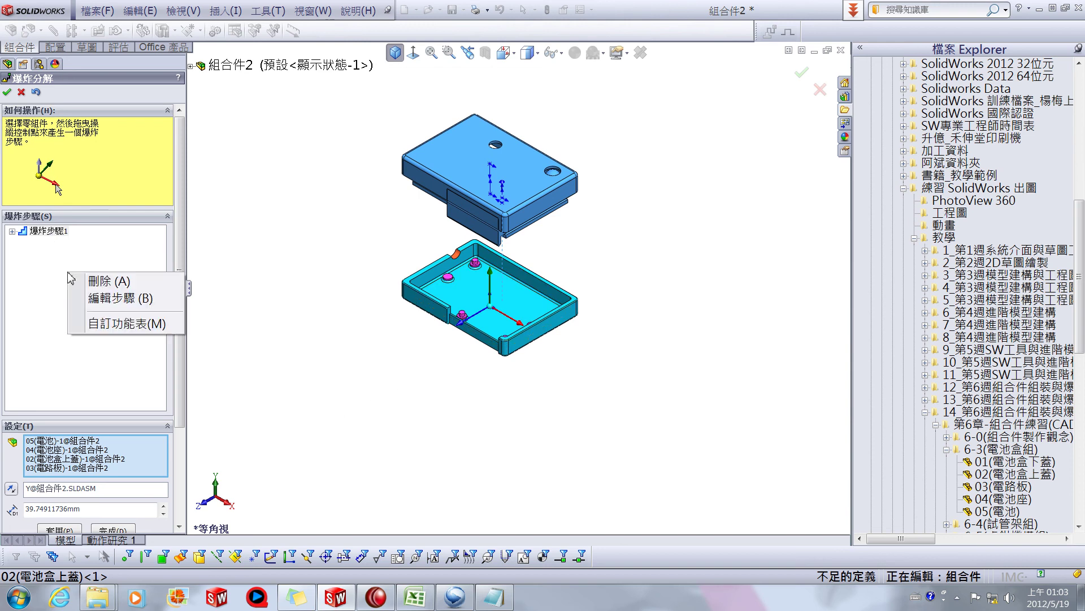
click(95, 286)
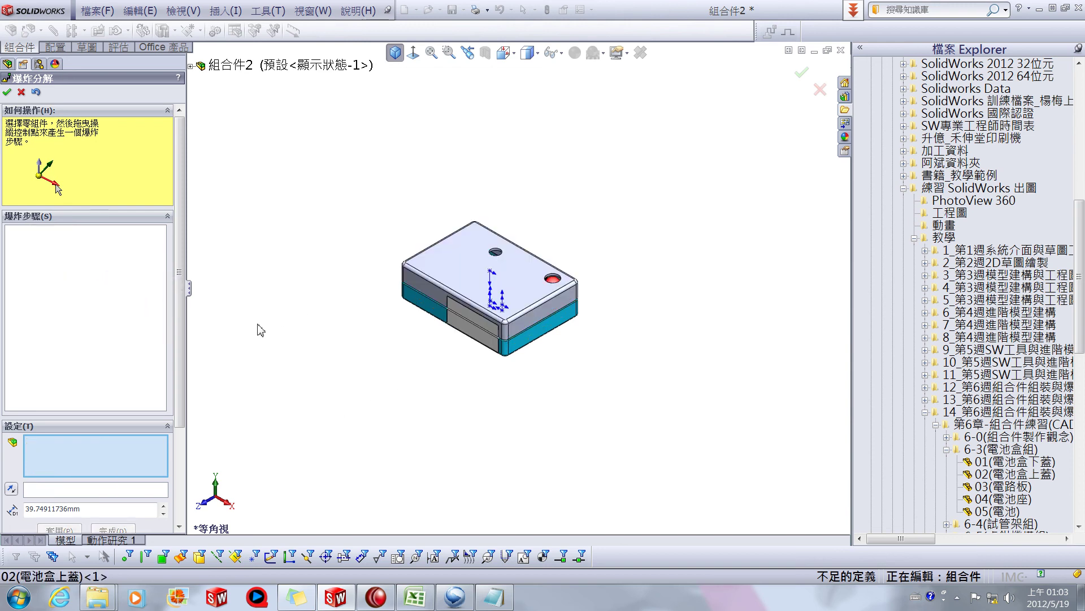
- Lift all parts except the lower case about 42.77 mm up along Y as explode step 1
drag(598, 417, 397, 158)
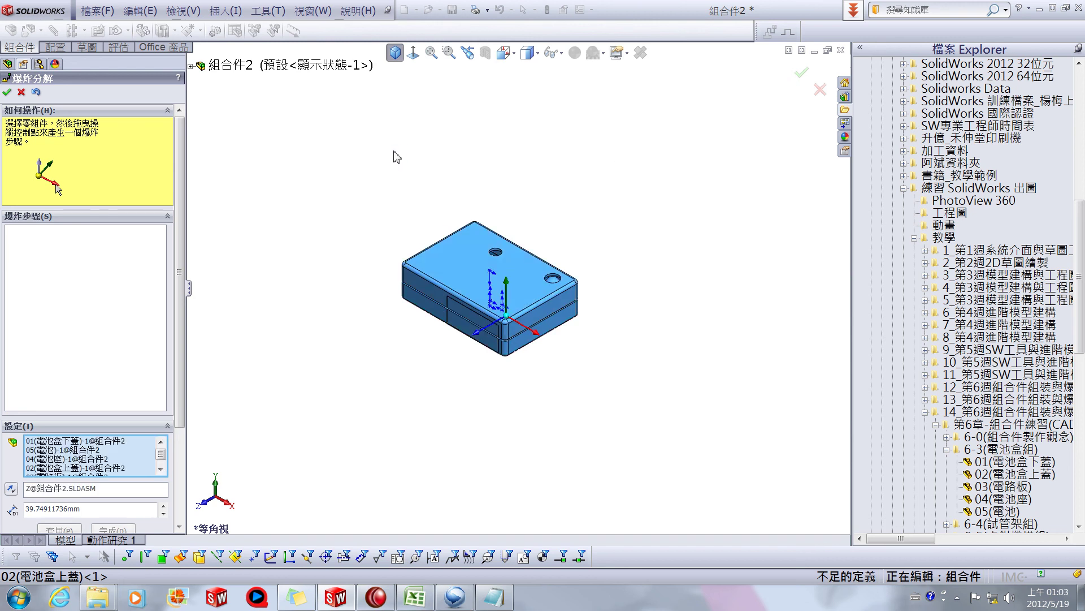
drag(501, 280, 506, 286)
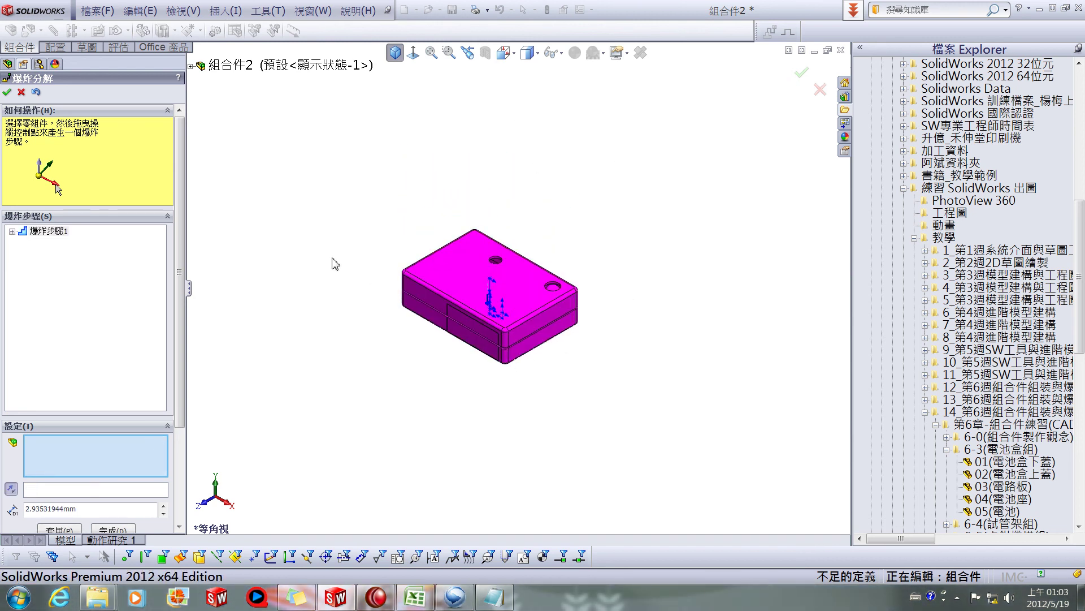
click(37, 93)
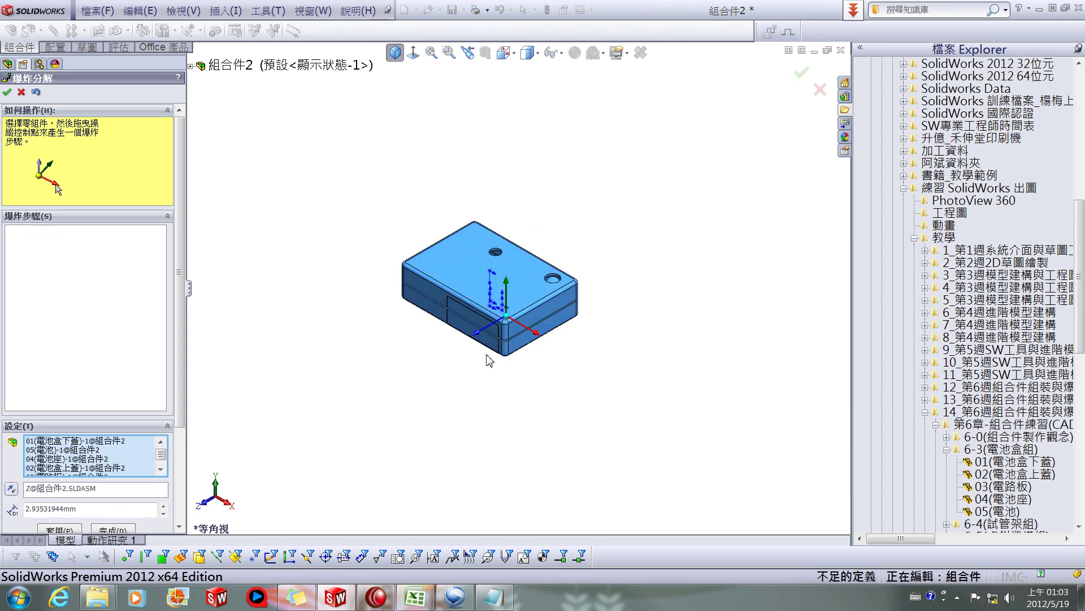
click(421, 313)
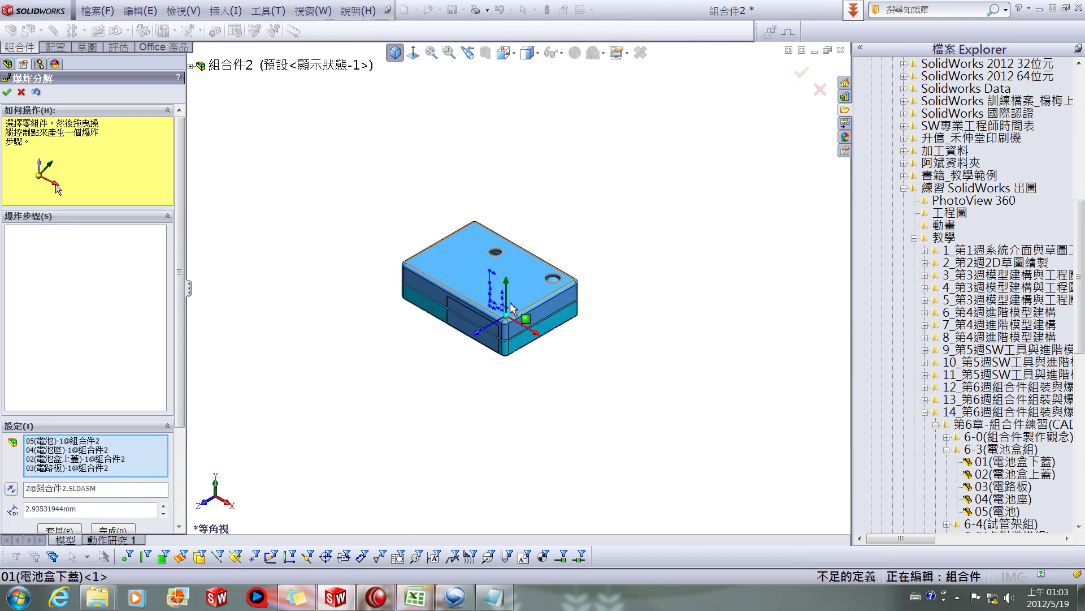
drag(507, 289, 516, 174)
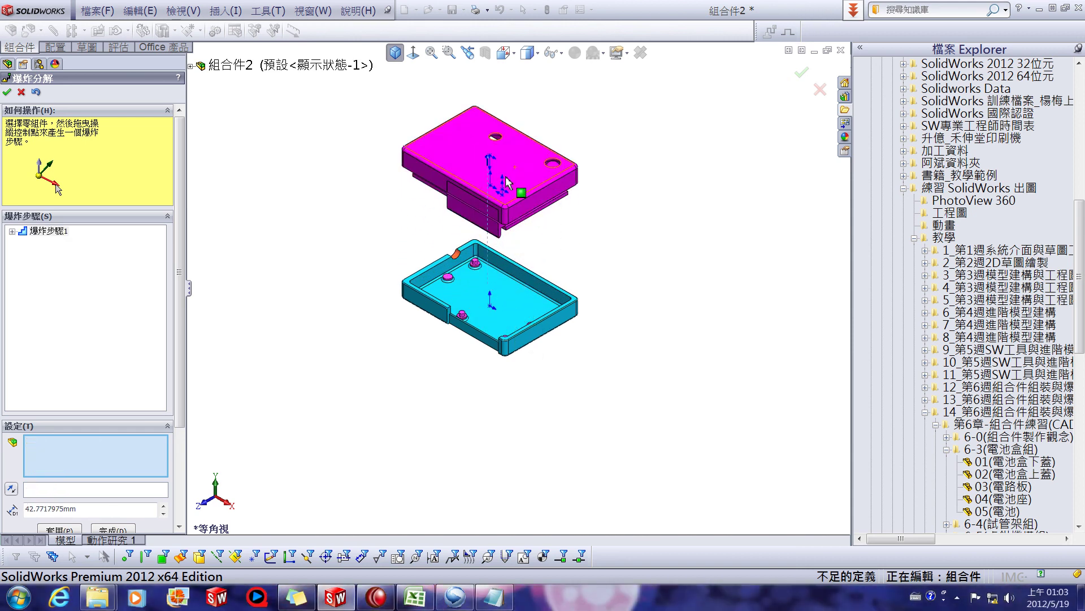
- Hide the coordinate-system triads in the view and clear the selection
click(562, 54)
click(570, 74)
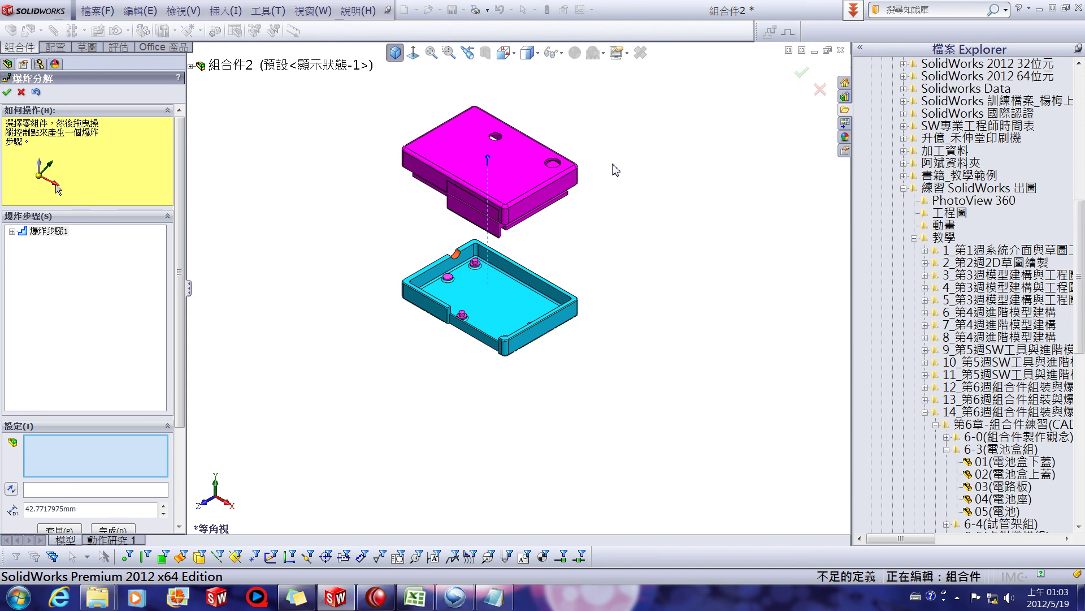
click(640, 170)
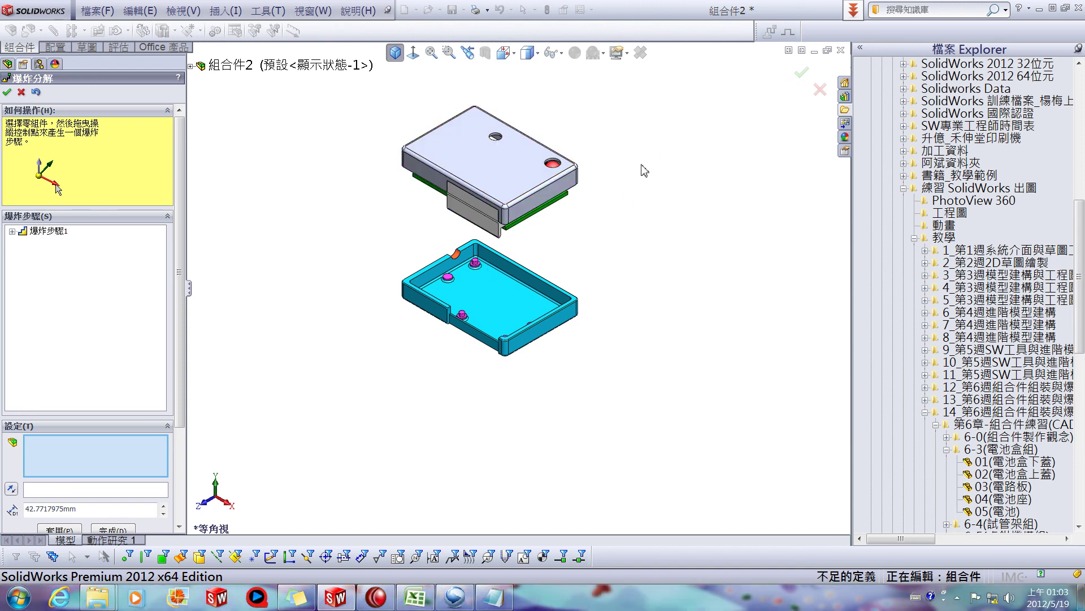
- Raise the top cover above the circuit board as the next explode step
click(494, 170)
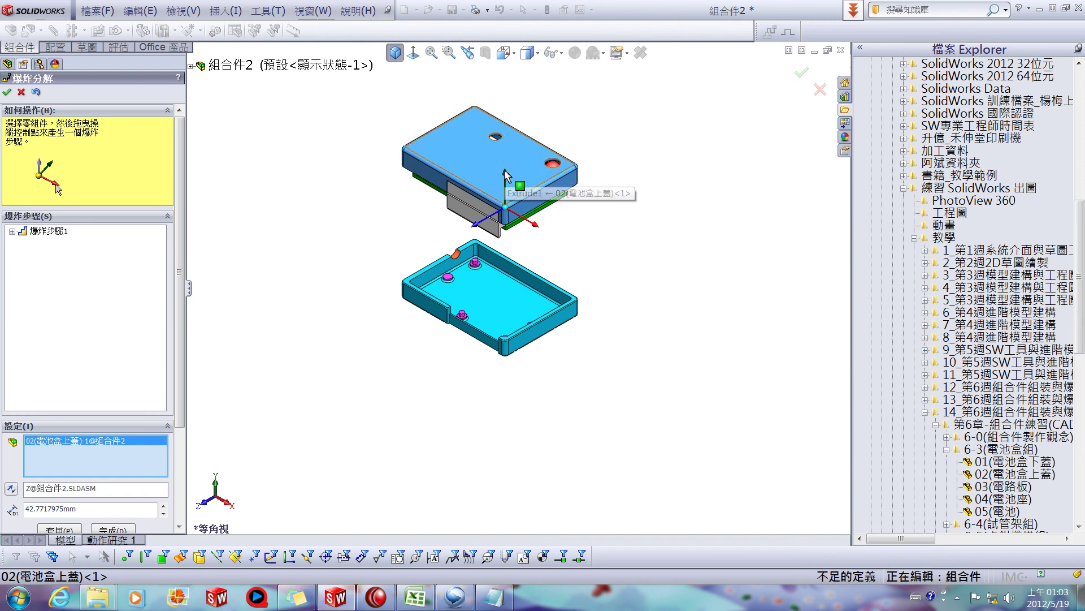
drag(503, 173, 520, 78)
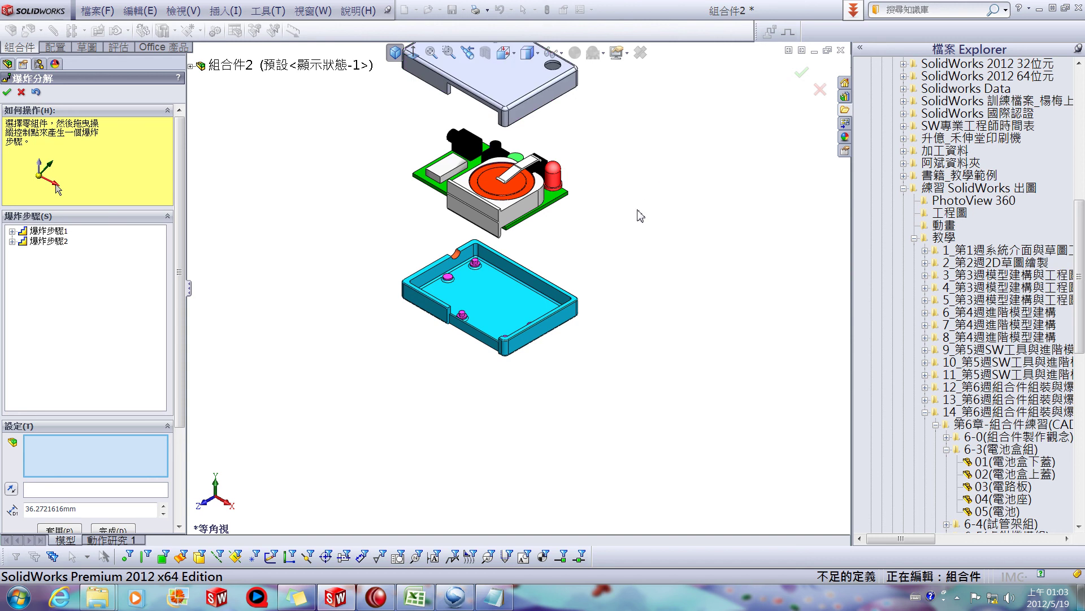
scroll(601, 221, down, 1)
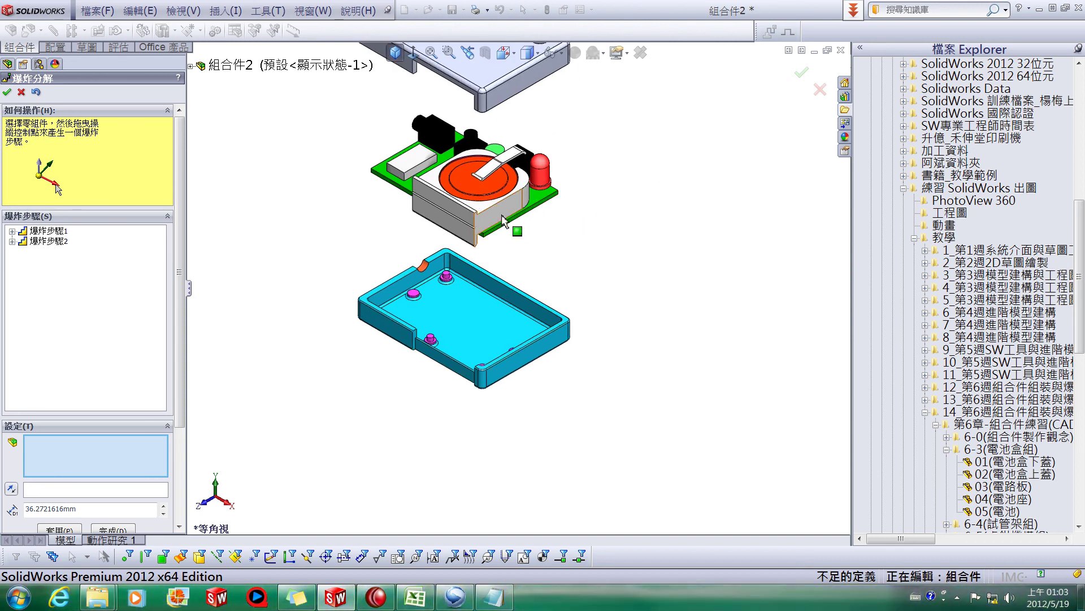
- Shift the battery holder out along Z, lift the battery out, and finish the exploded view
click(493, 200)
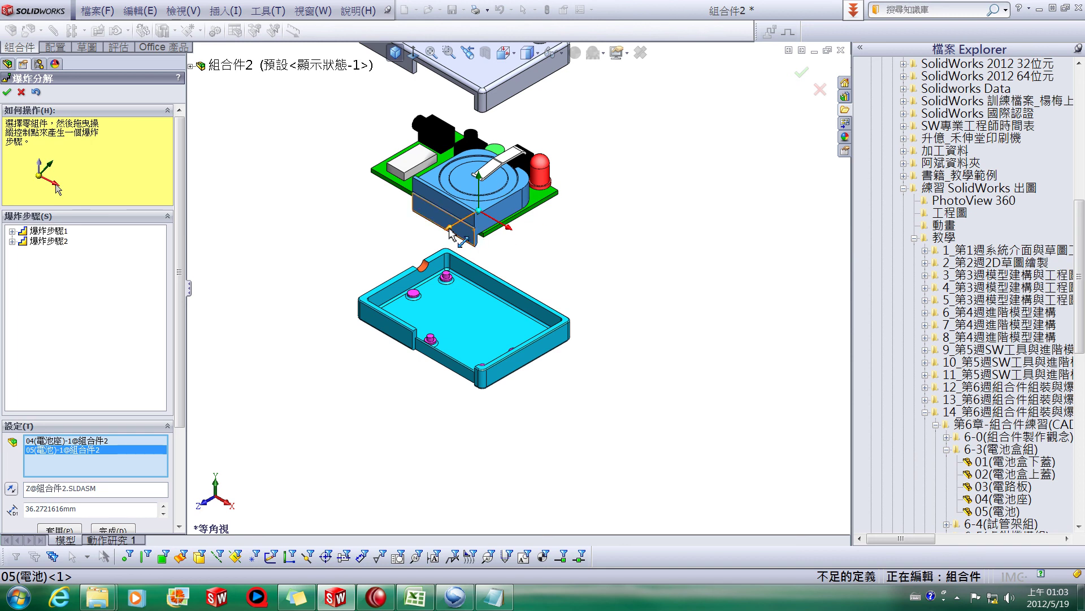
drag(451, 233, 259, 334)
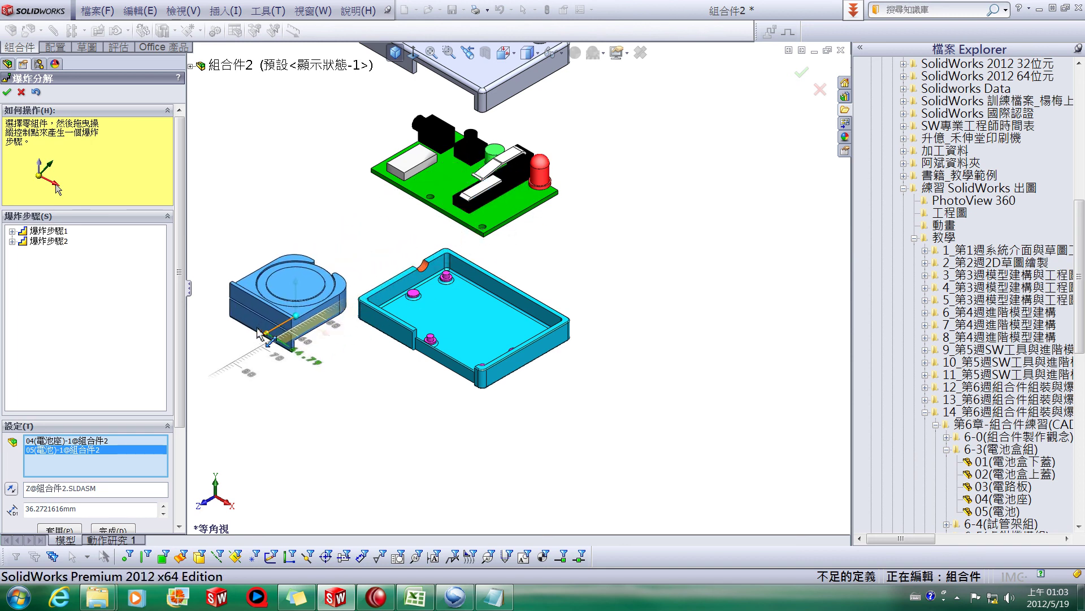
key(f)
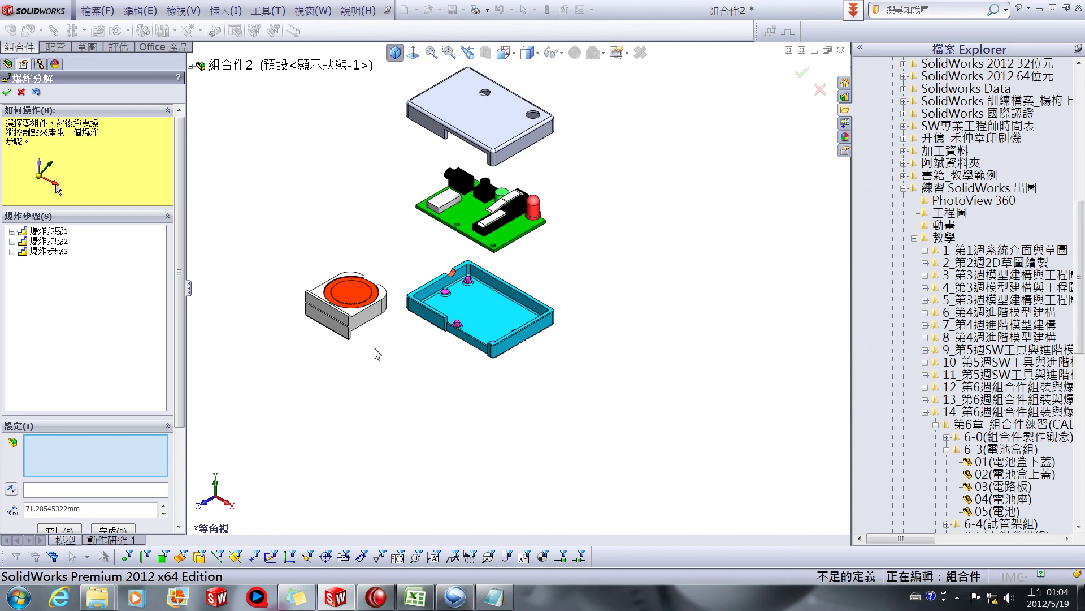
click(348, 297)
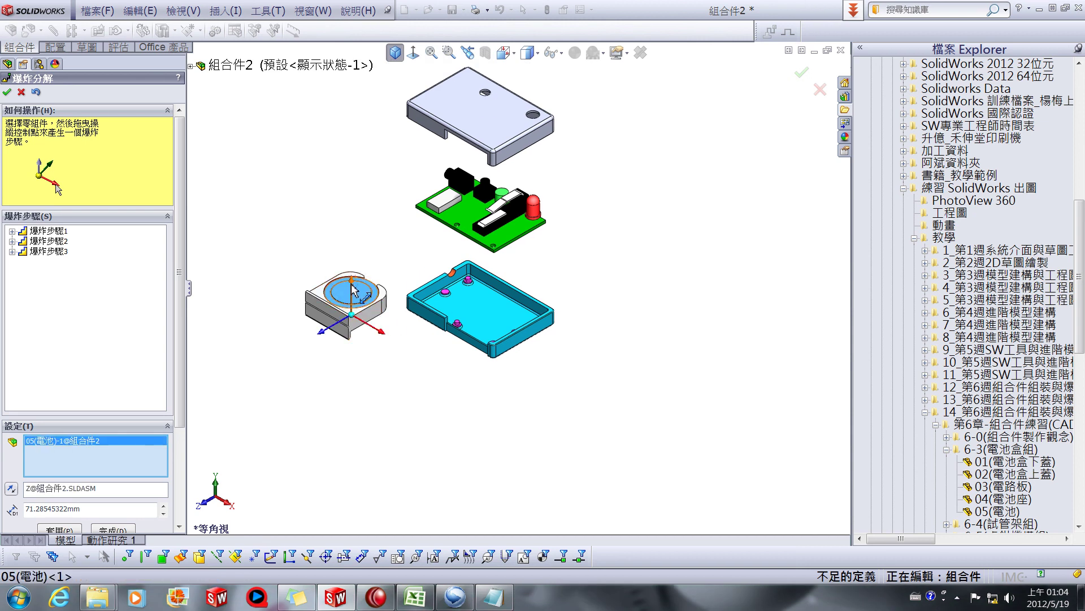
drag(354, 290, 352, 219)
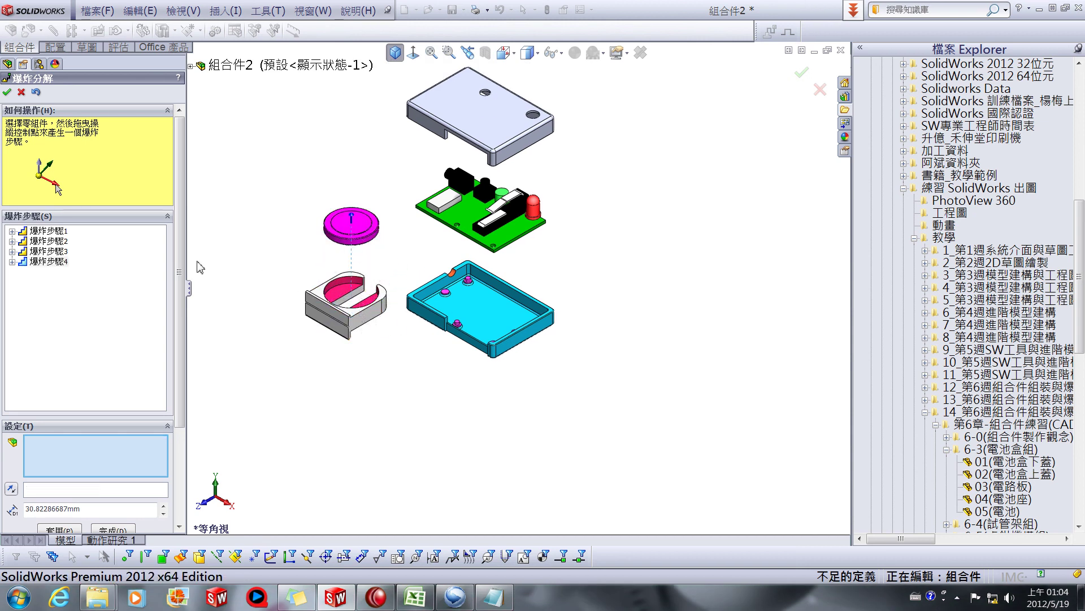
click(8, 93)
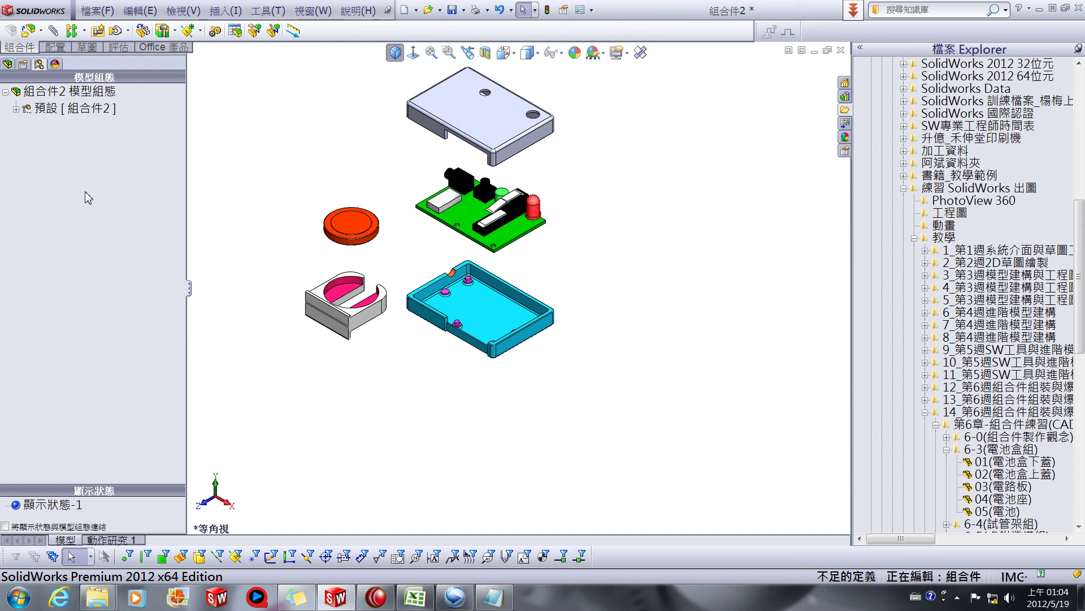
- Expand Default, toggle ExplodeView1 between exploded and collapsed, then play its animation
click(27, 112)
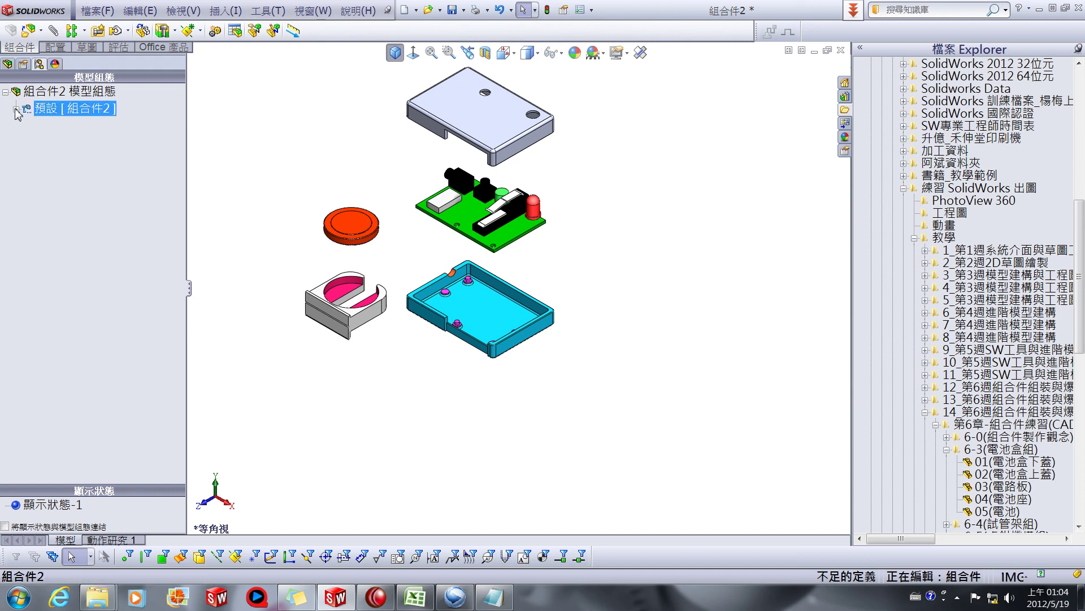
click(25, 125)
double_click(62, 125)
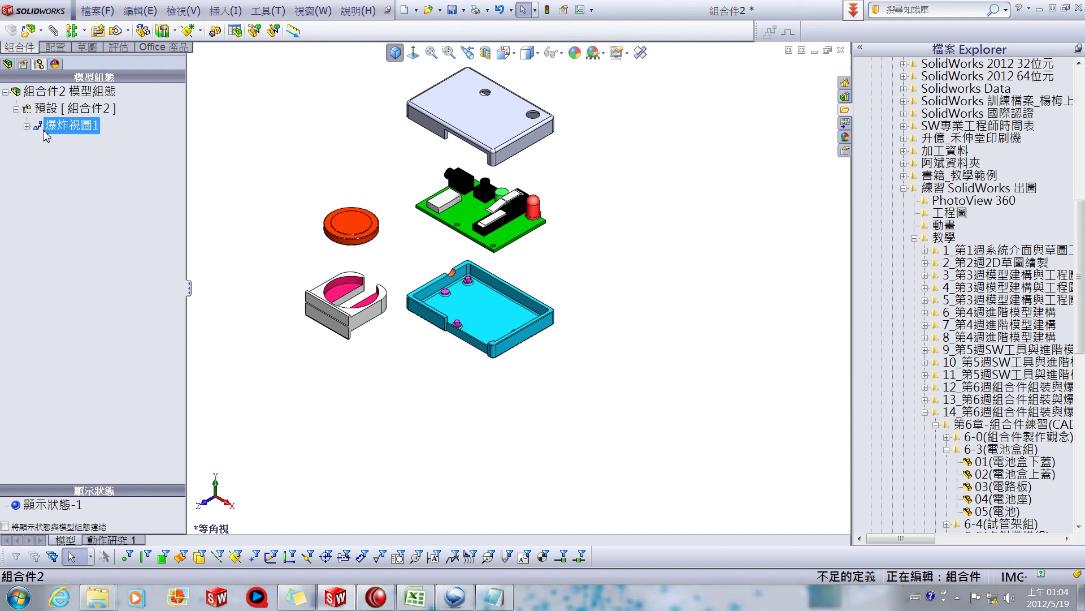
double_click(44, 130)
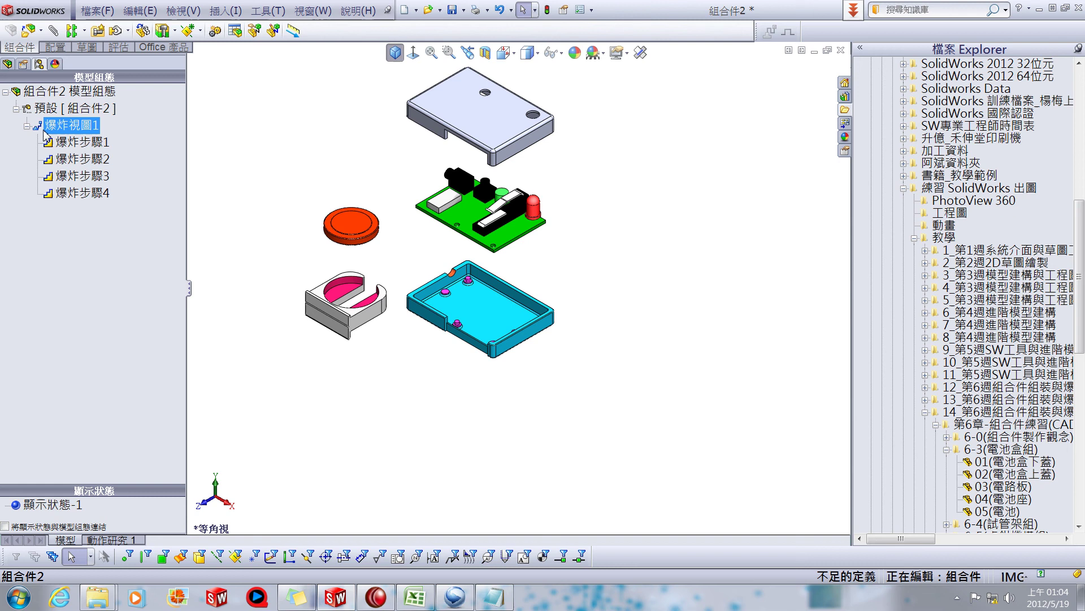
double_click(44, 131)
double_click(45, 131)
double_click(47, 135)
right_click(53, 128)
click(89, 151)
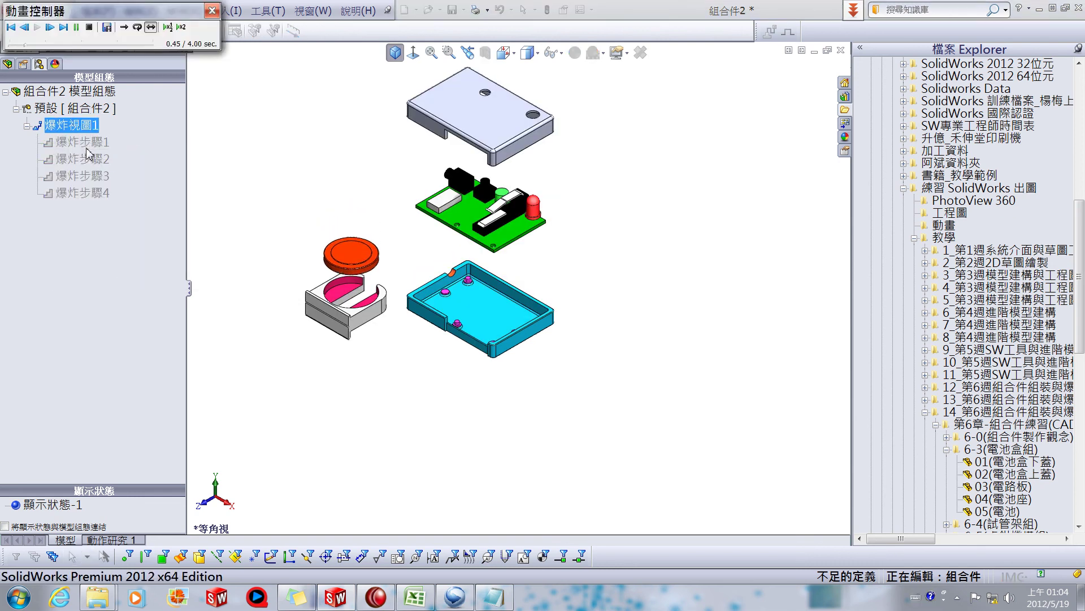
- Play the explode animation in Loop, then Reciprocate mode, and close the Animation Controller
click(137, 27)
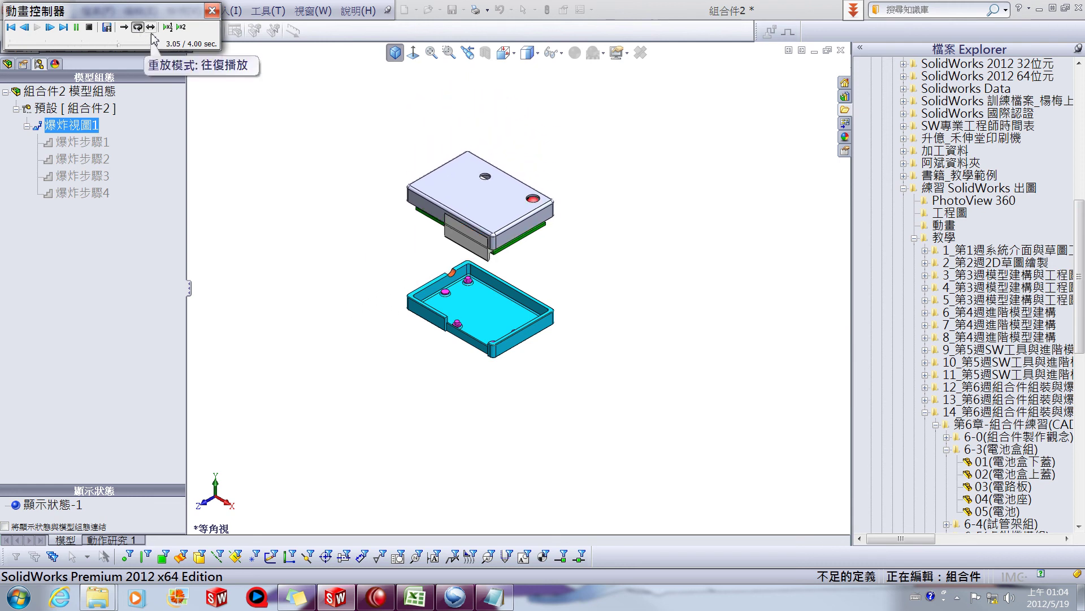
click(151, 31)
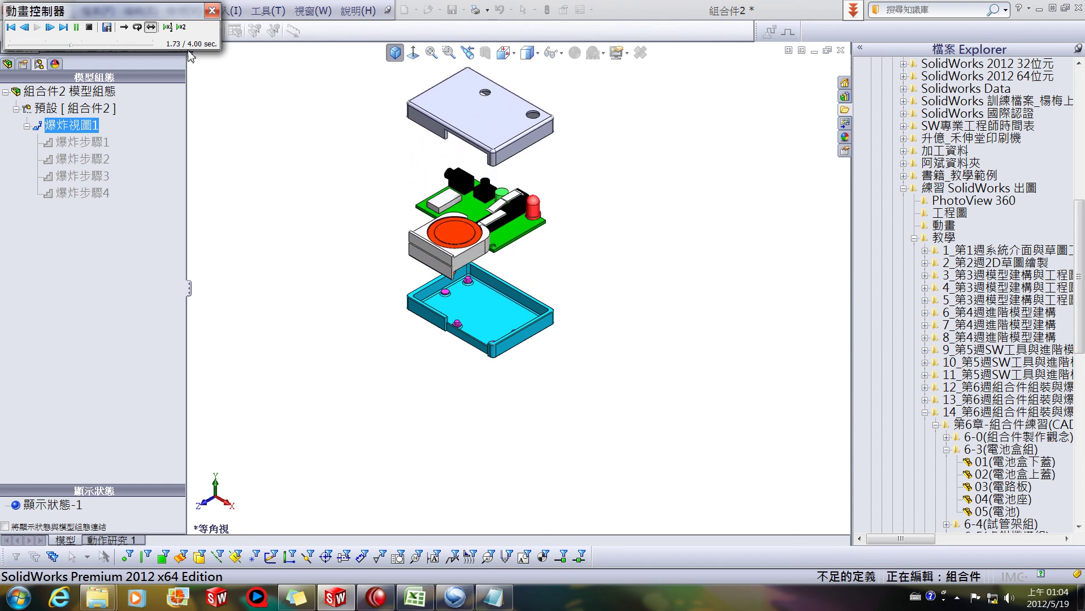
click(212, 10)
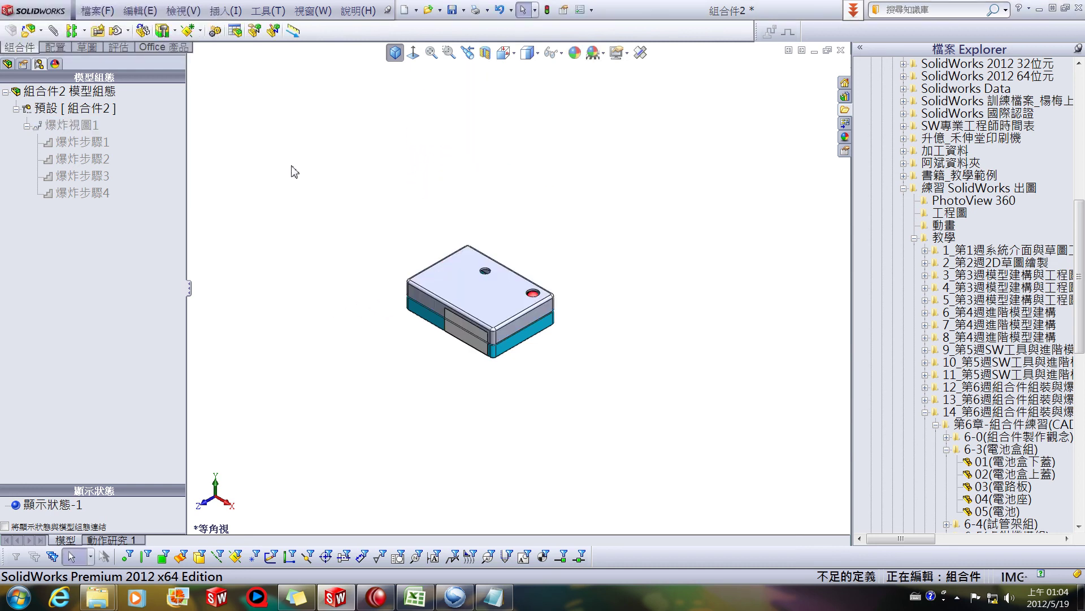